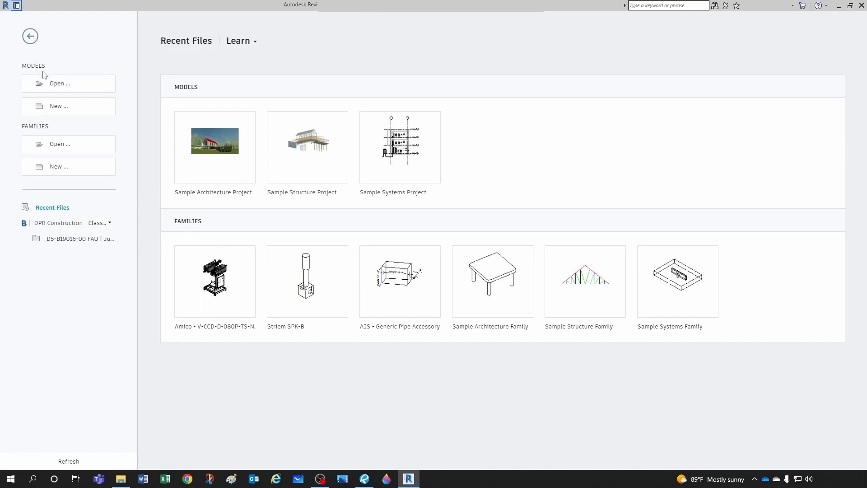
# - Create a new project from the Plumbing Template.rte template file
pyautogui.click(55, 109)
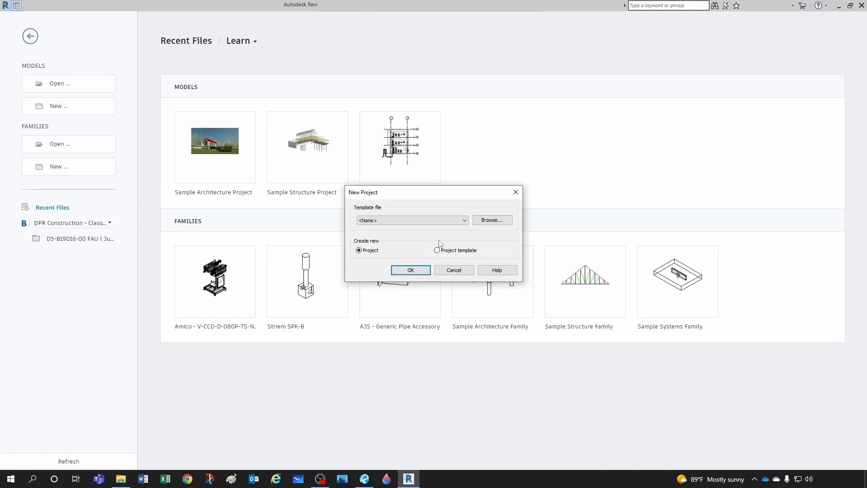
pyautogui.click(491, 220)
pyautogui.moveTo(123, 163); pyautogui.dragTo(111, 163)
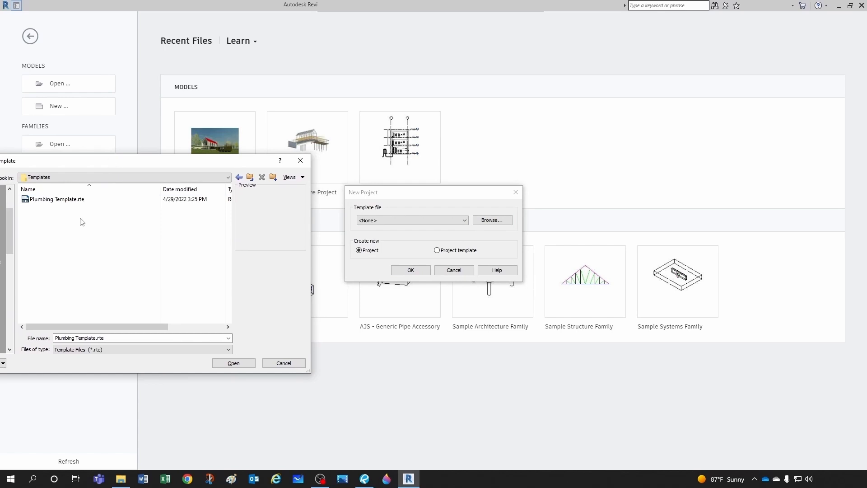
pyautogui.click(43, 199)
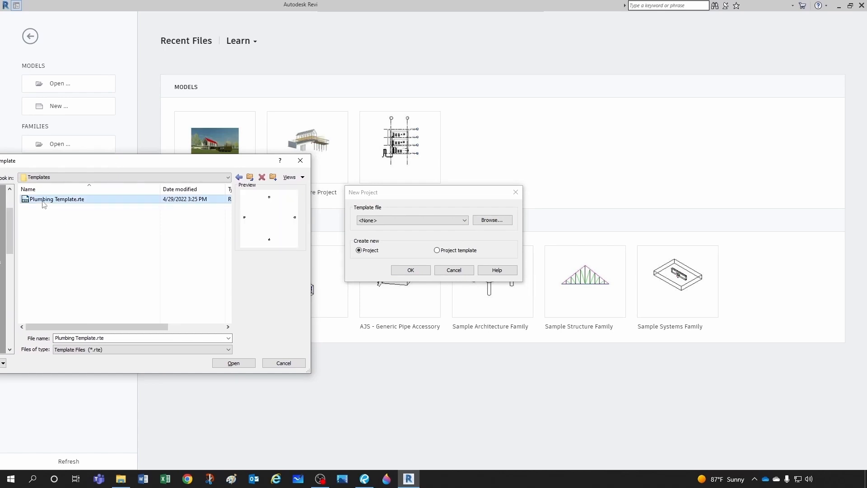
pyautogui.click(217, 364)
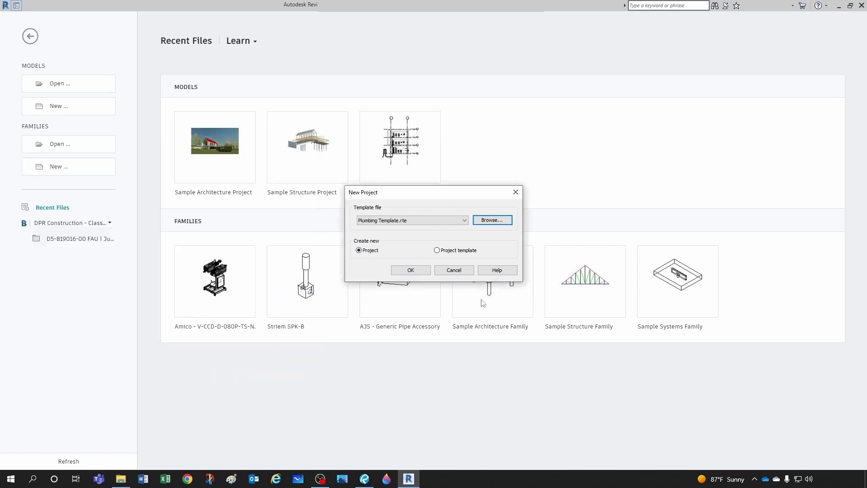
pyautogui.click(415, 270)
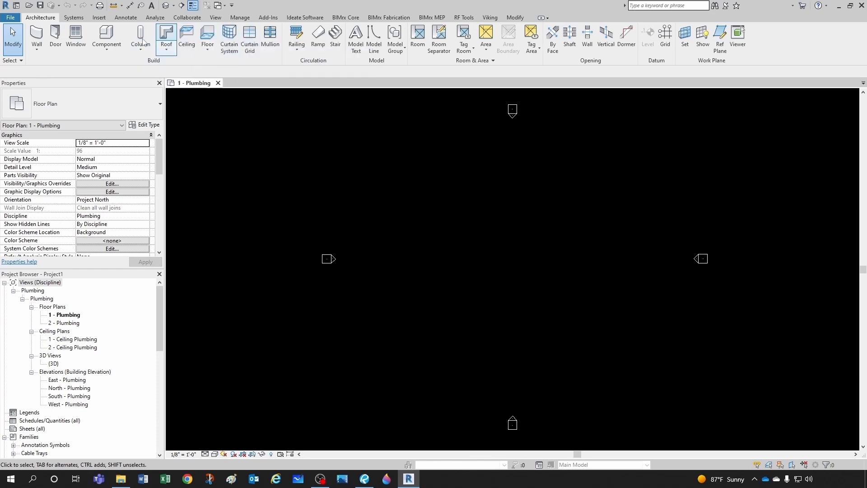
# - Link the Revit model BIU Lab Center - Arch.rvt from the Models folder with Auto - Origin to Origin positioning
pyautogui.click(100, 18)
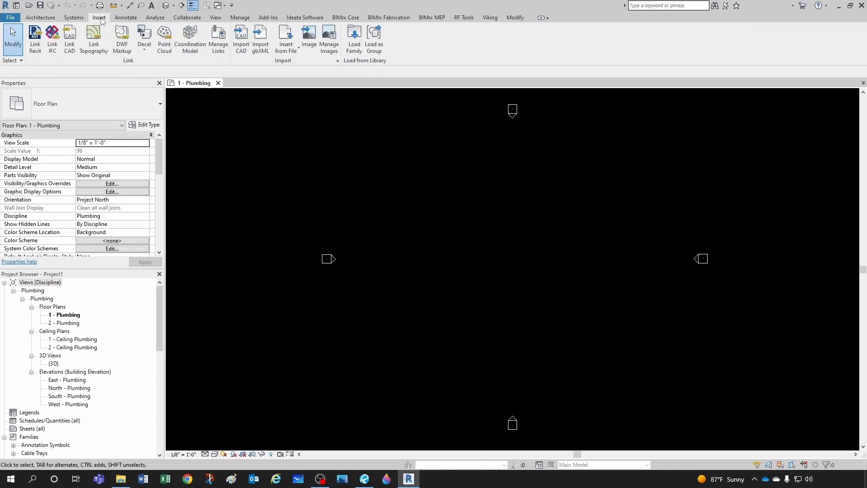
pyautogui.click(35, 40)
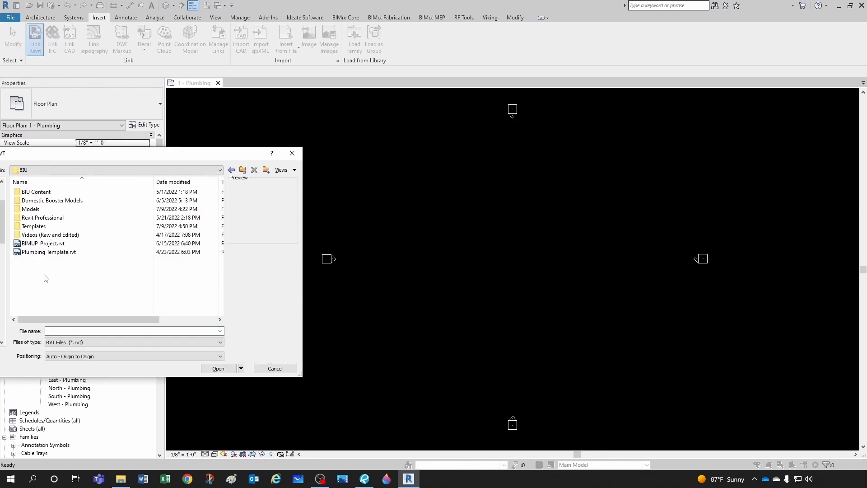
pyautogui.doubleClick(31, 208)
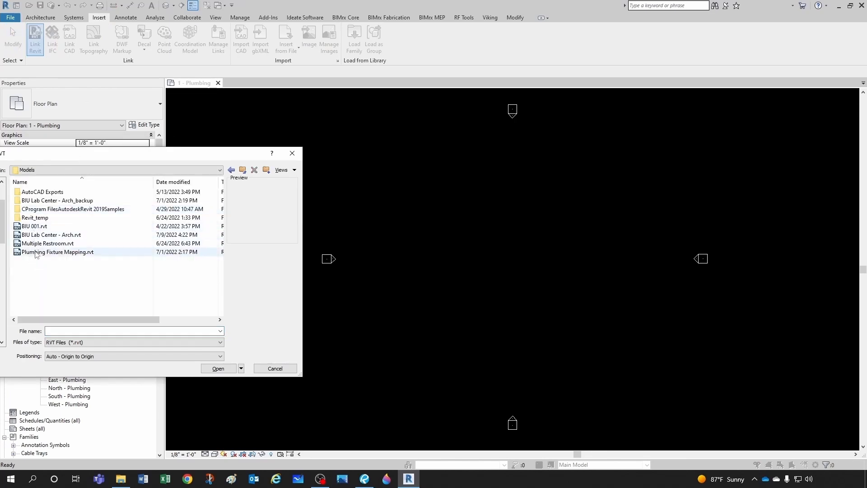
pyautogui.click(38, 235)
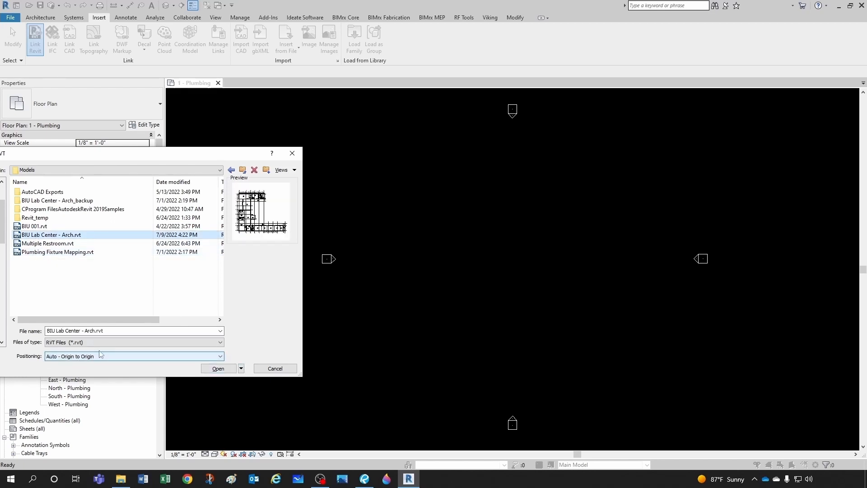
pyautogui.click(216, 366)
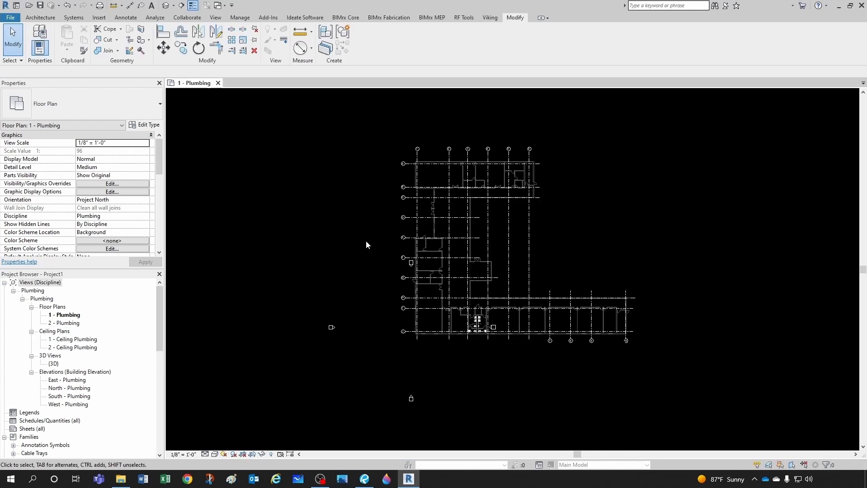
# - Move the elevation markers in the 1 - Plumbing floor plan outside the linked building's footprint
pyautogui.moveTo(366, 235); pyautogui.dragTo(436, 288)
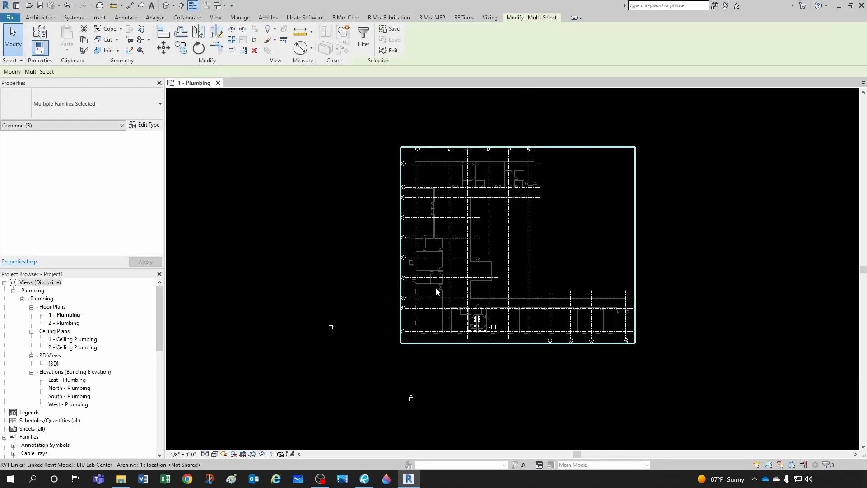
pyautogui.press('m')
pyautogui.press('v')
pyautogui.click(419, 271)
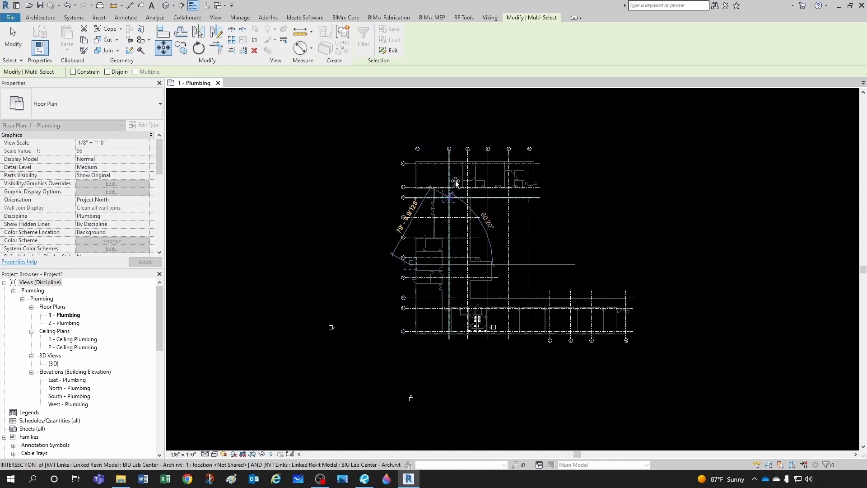
pyautogui.press('Escape')
pyautogui.press('Escape')
pyautogui.moveTo(384, 347); pyautogui.dragTo(445, 419)
pyautogui.press('Escape')
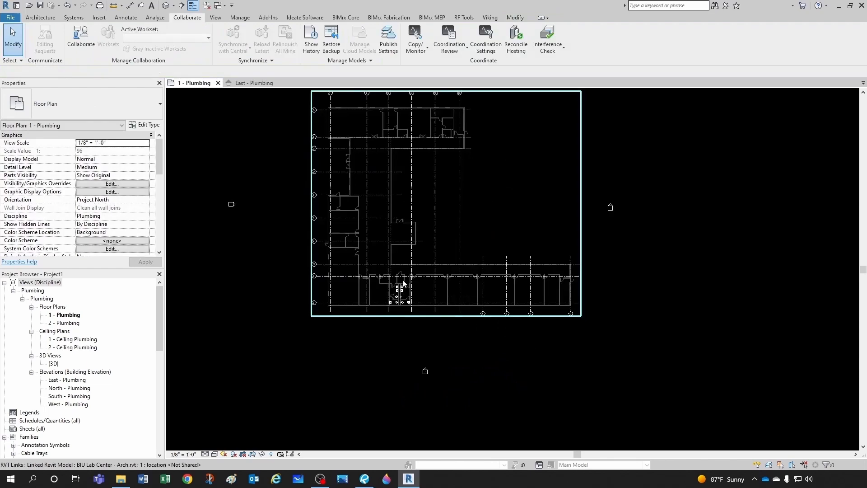
# - Enable Room Bounding in the type properties of the linked BIU Lab Center - Arch model
pyautogui.click(406, 287)
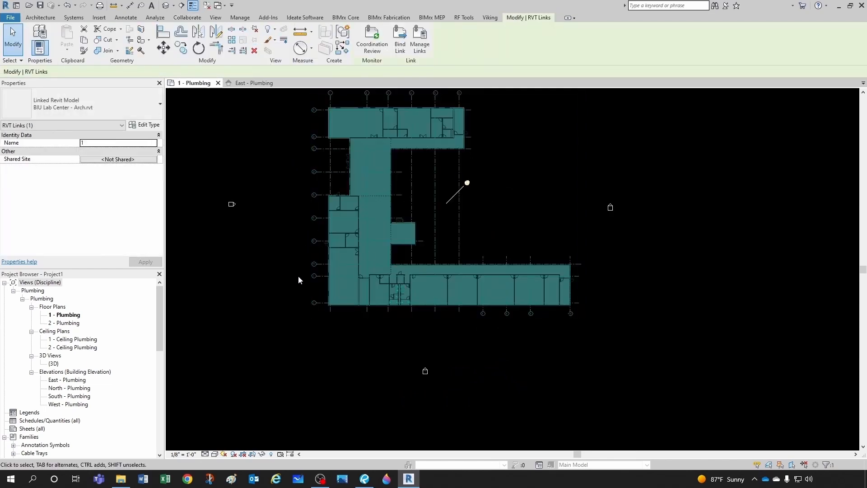
pyautogui.press('Escape')
pyautogui.click(400, 245)
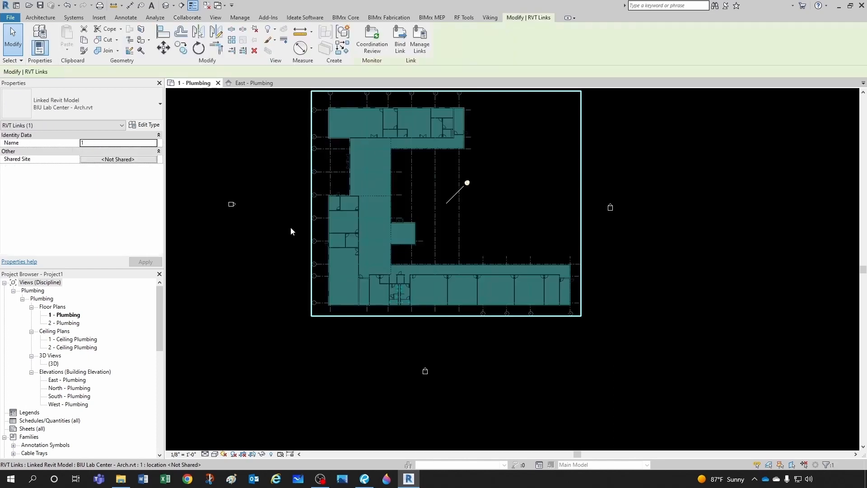
pyautogui.click(144, 125)
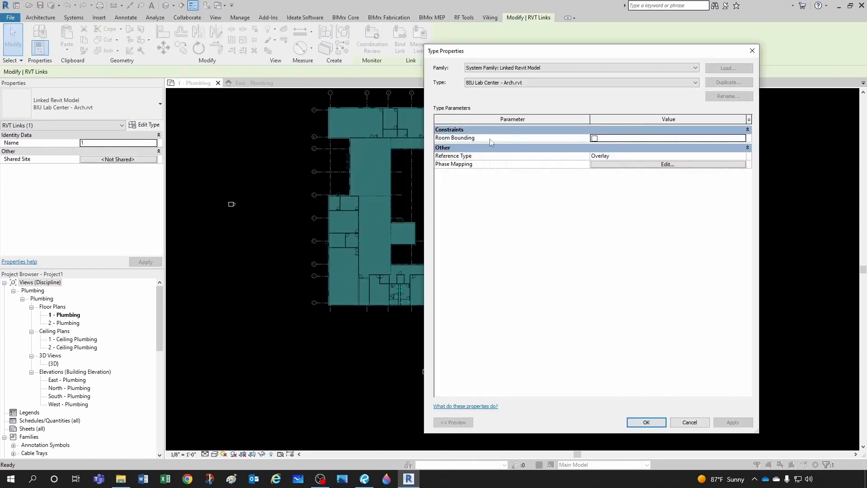
pyautogui.click(594, 138)
pyautogui.click(635, 422)
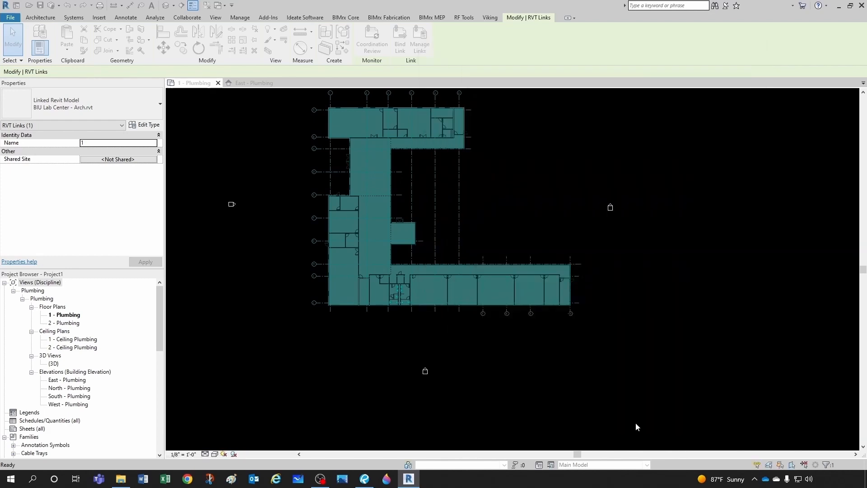
pyautogui.click(460, 345)
# - Open the East - Plumbing elevation view at the project's own level lines
pyautogui.scroll(3, 431, 369)
pyautogui.moveTo(430, 369); pyautogui.dragTo(471, 403, button='middle')
pyautogui.doubleClick(462, 402)
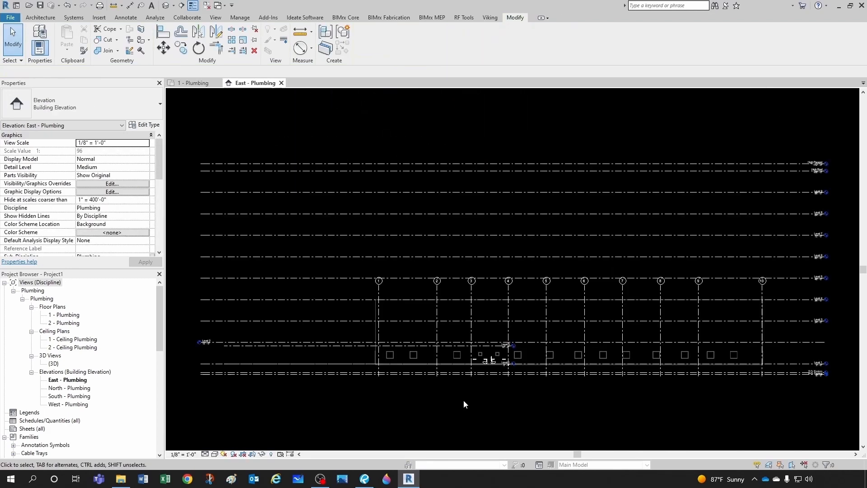
pyautogui.scroll(-5, 432, 297)
pyautogui.moveTo(560, 331); pyautogui.dragTo(519, 343, button='middle')
pyautogui.scroll(7, 403, 363)
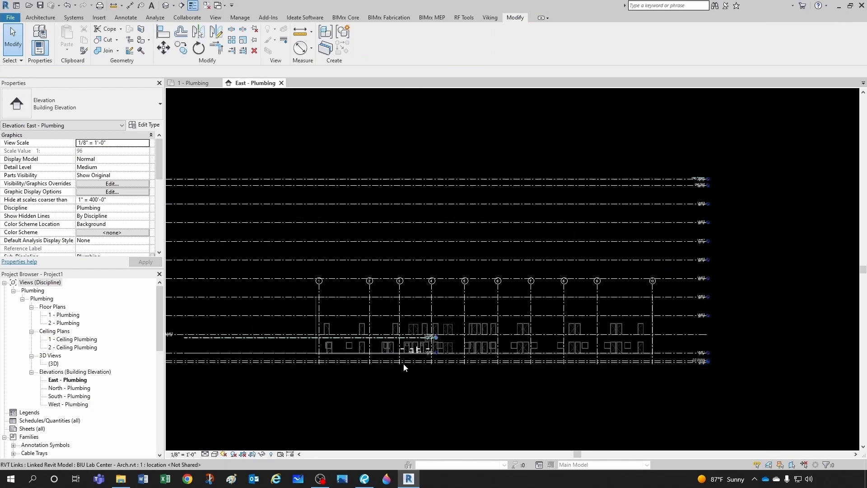
# - Extend the project's Level 1 and Level 2 lines past grid 10 and beyond the linked model's level heads
pyautogui.click(433, 317)
pyautogui.scroll(-5, 442, 323)
pyautogui.scroll(1, 441, 325)
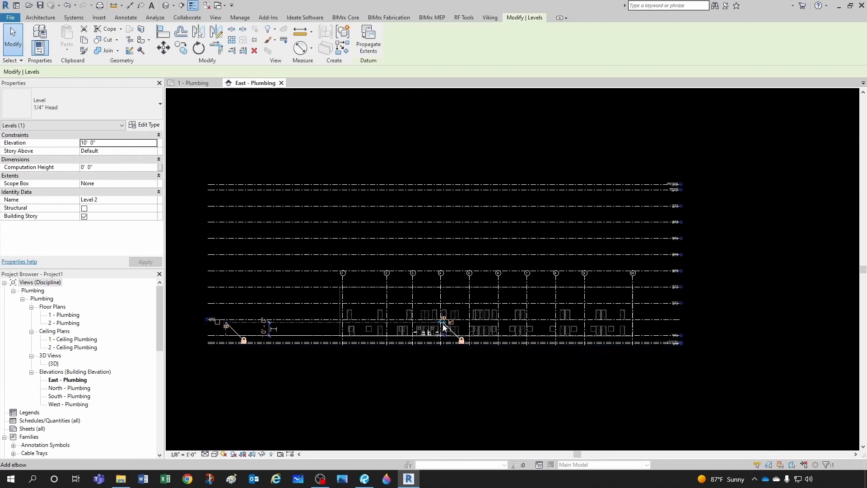
pyautogui.moveTo(444, 323); pyautogui.dragTo(739, 324)
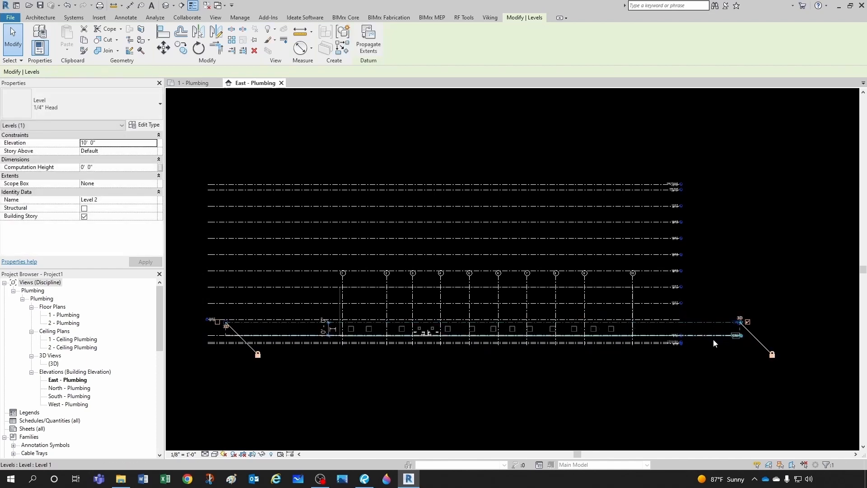
pyautogui.press('Escape')
pyautogui.scroll(2, 730, 339)
pyautogui.moveTo(730, 338); pyautogui.dragTo(565, 369, button='middle')
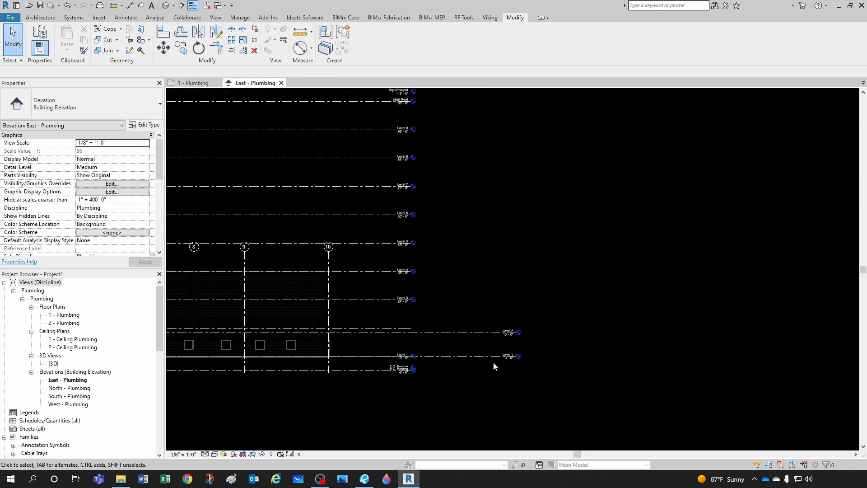
# - Align the project's Level 2 with the linked architectural model's Level 2 line
pyautogui.scroll(-2, 508, 271)
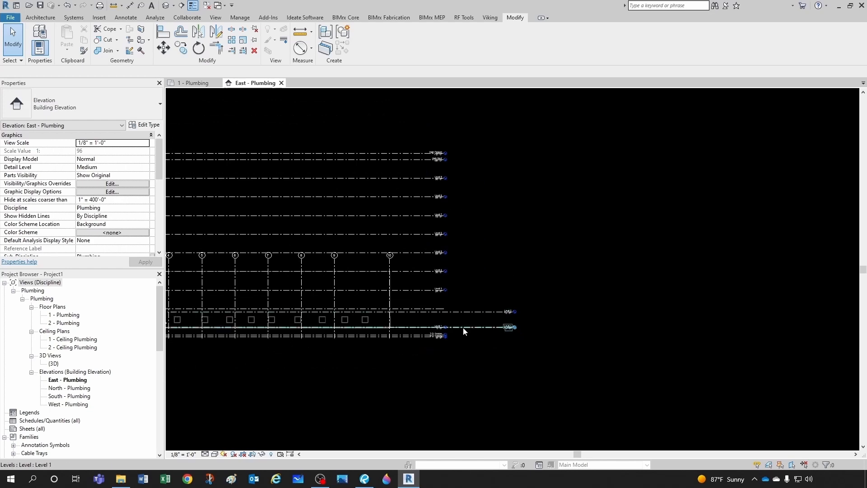
pyautogui.scroll(3, 458, 316)
pyautogui.click(477, 307)
pyautogui.press('Escape')
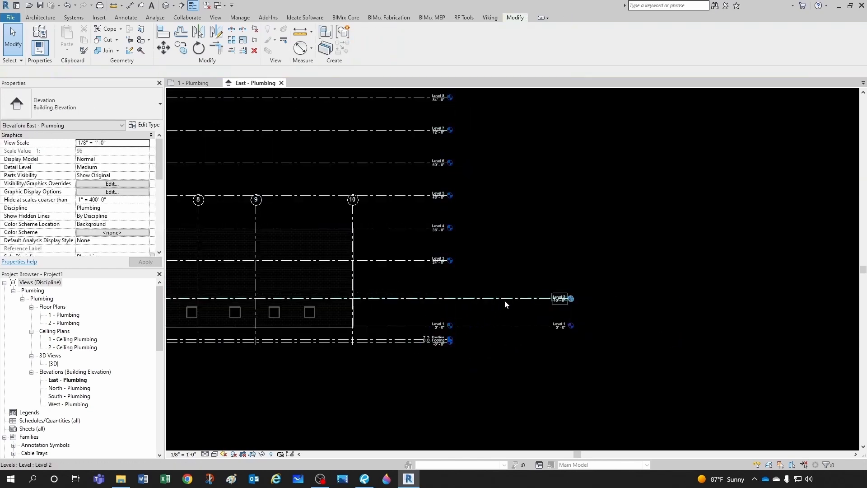
pyautogui.scroll(2, 453, 300)
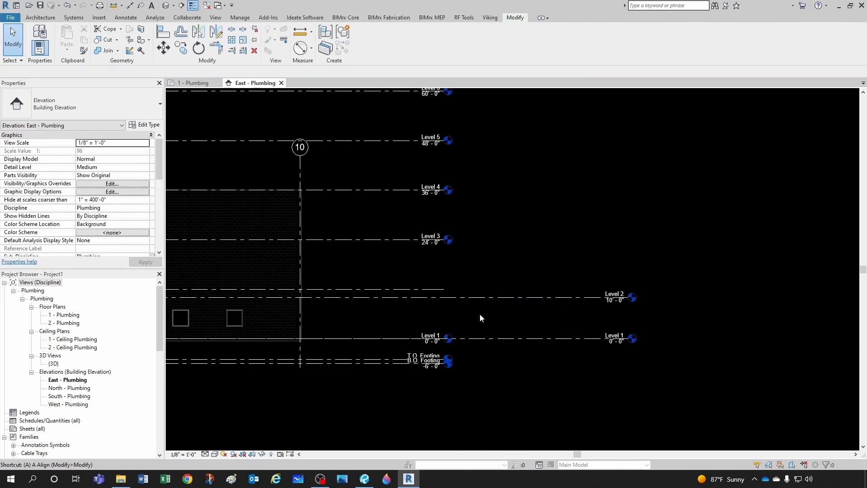
pyautogui.press('a')
pyautogui.press('l')
pyautogui.click(435, 292)
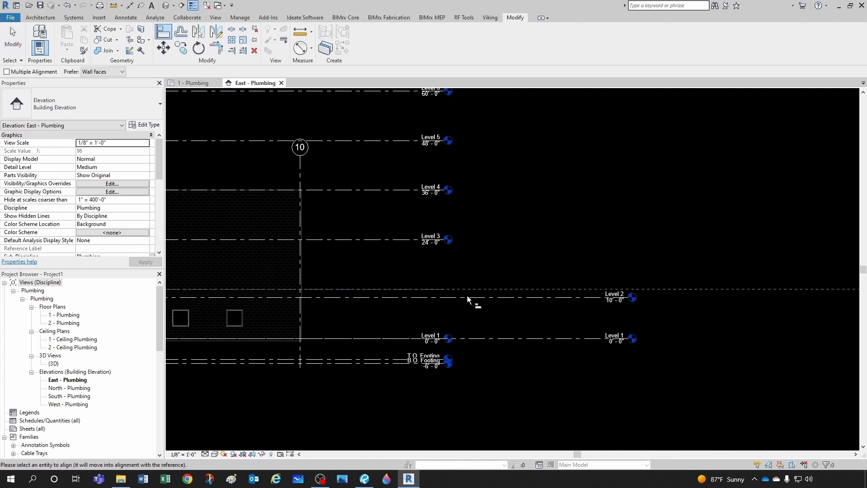
pyautogui.click(468, 297)
pyautogui.press('Escape')
pyautogui.press('Escape')
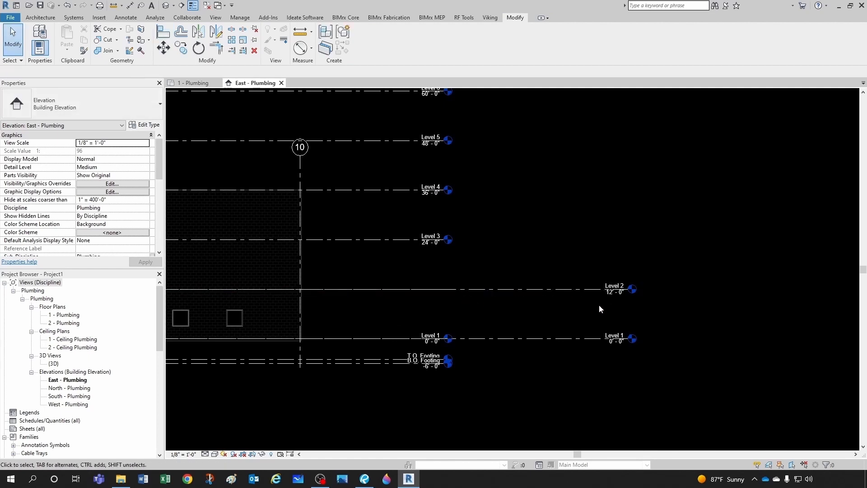
# - Start a Copy/Monitor session on the linked architectural model in the East - Plumbing elevation
pyautogui.scroll(-3, 565, 304)
pyautogui.scroll(-2, 570, 304)
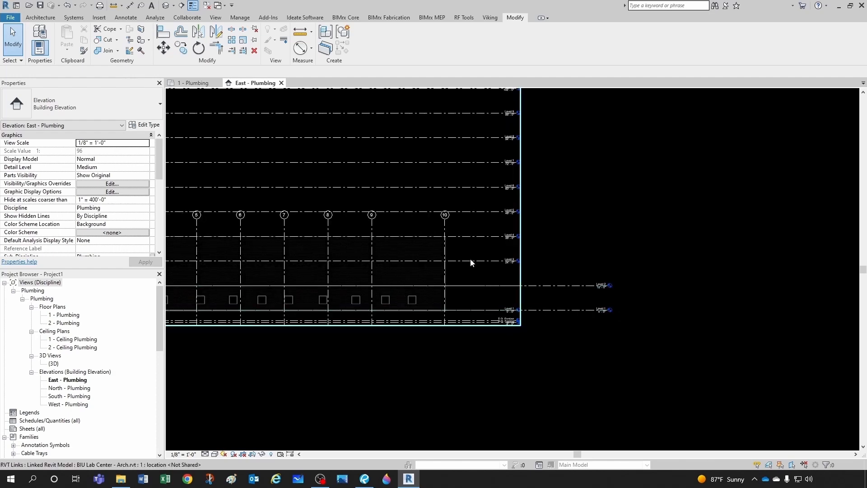
pyautogui.scroll(2, 472, 258)
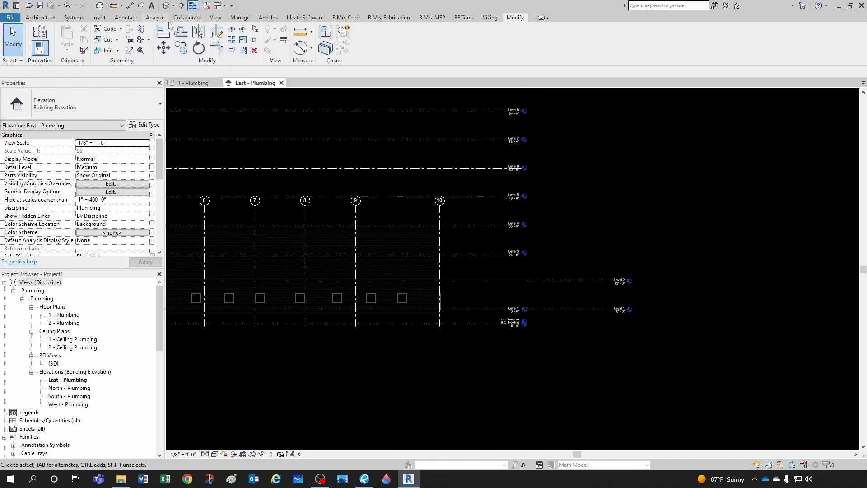
pyautogui.click(187, 17)
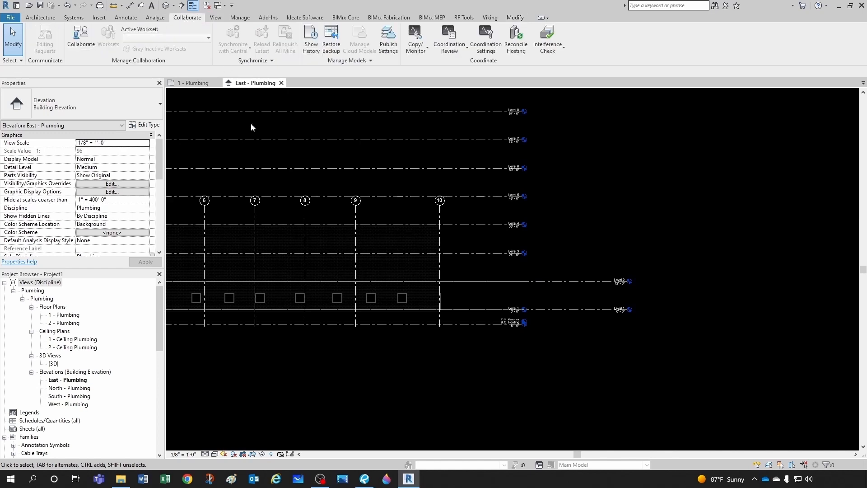
pyautogui.click(415, 39)
pyautogui.click(434, 83)
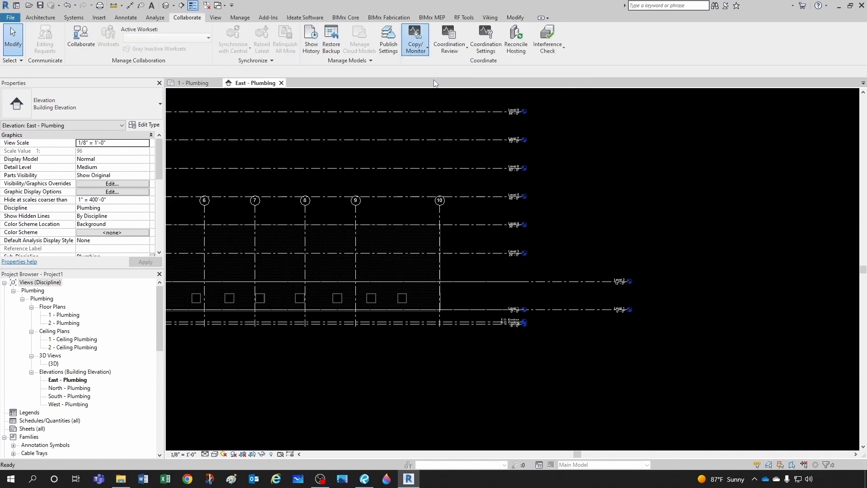
pyautogui.click(497, 172)
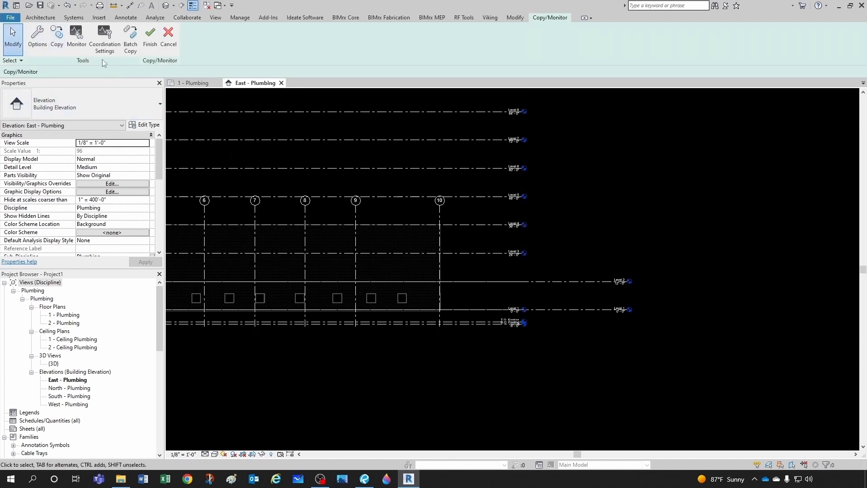
# - Copy the linked model's Level 3 into the project and extend its line to align with the project's Level 1 and Level 2 heads
pyautogui.click(77, 36)
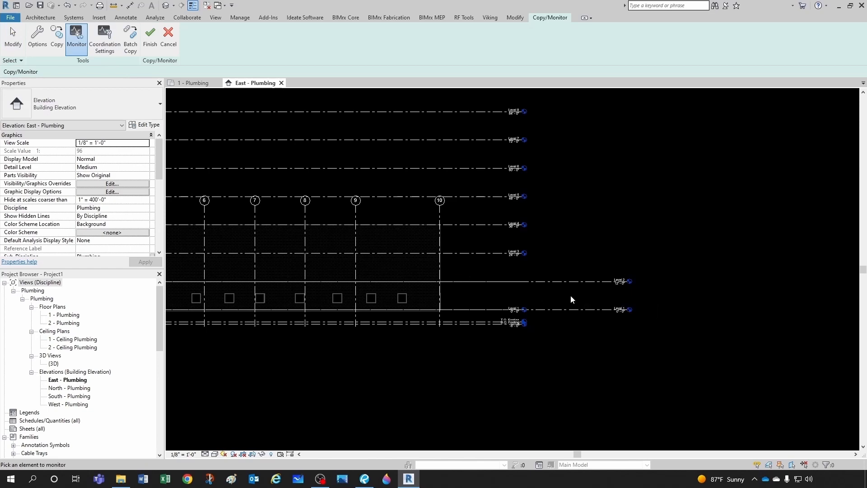
pyautogui.click(57, 36)
pyautogui.scroll(-2, 496, 234)
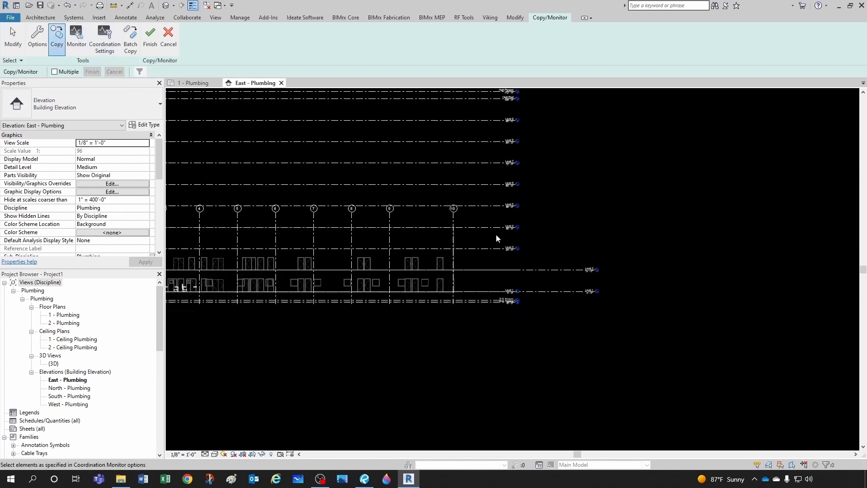
pyautogui.scroll(2, 495, 245)
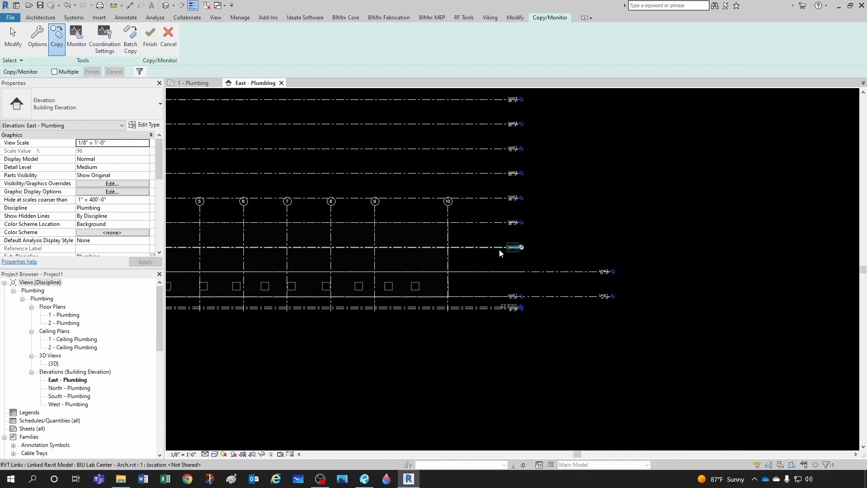
pyautogui.click(501, 250)
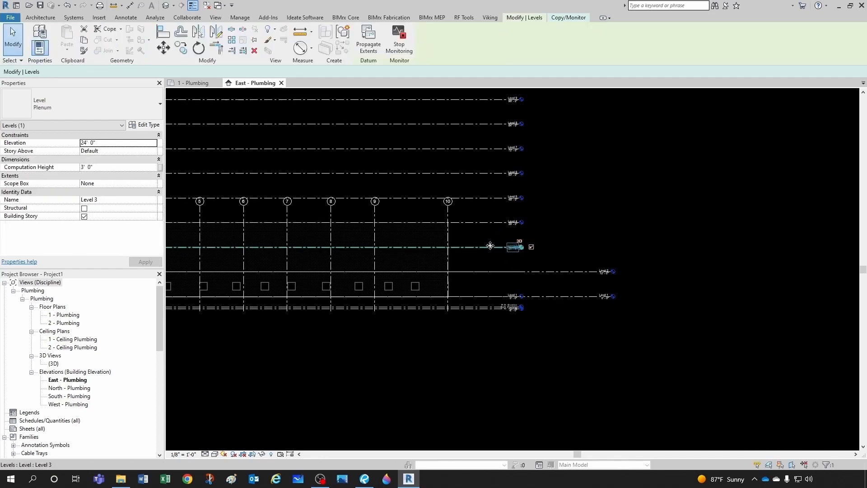
pyautogui.moveTo(498, 248); pyautogui.dragTo(612, 247)
pyautogui.click(595, 289)
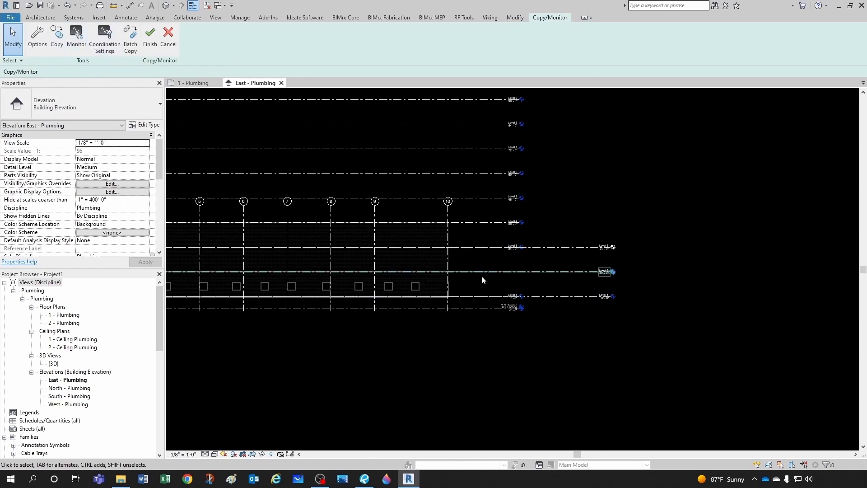
pyautogui.click(540, 249)
pyautogui.scroll(-1, 543, 257)
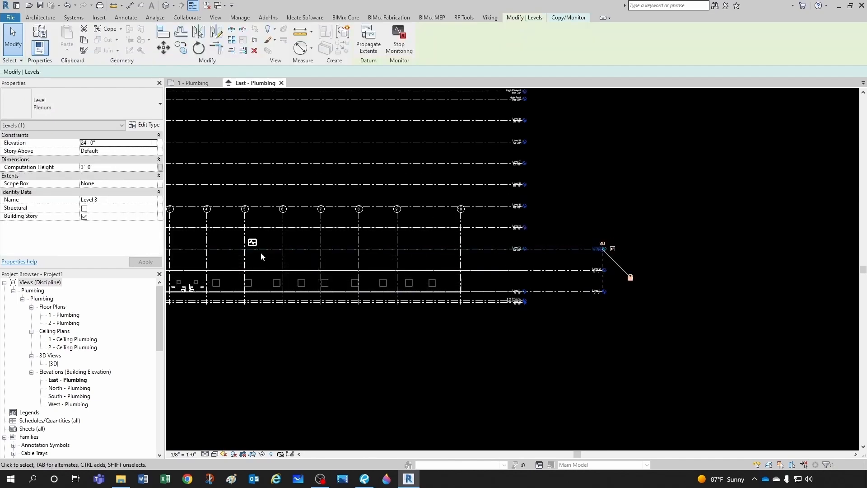
pyautogui.scroll(1, 319, 248)
pyautogui.click(542, 261)
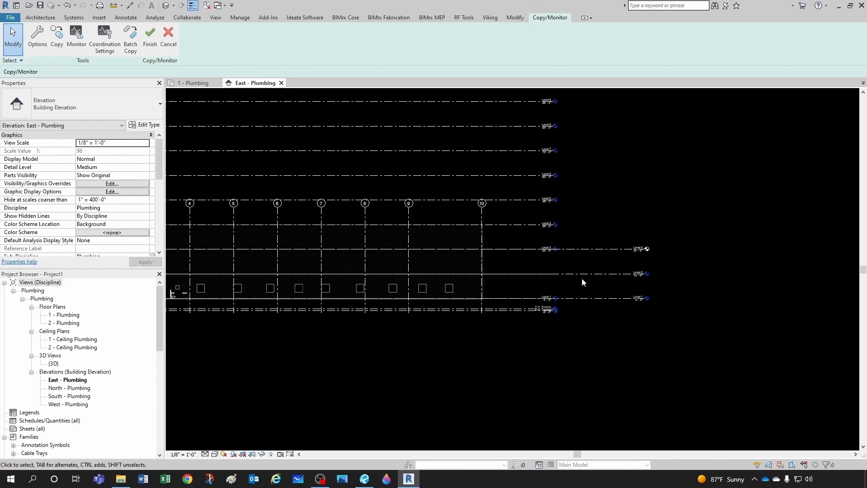
# - Monitor the project's Level 1 and Level 2 against the matching linked levels, and finish the Copy/Monitor session
pyautogui.click(76, 37)
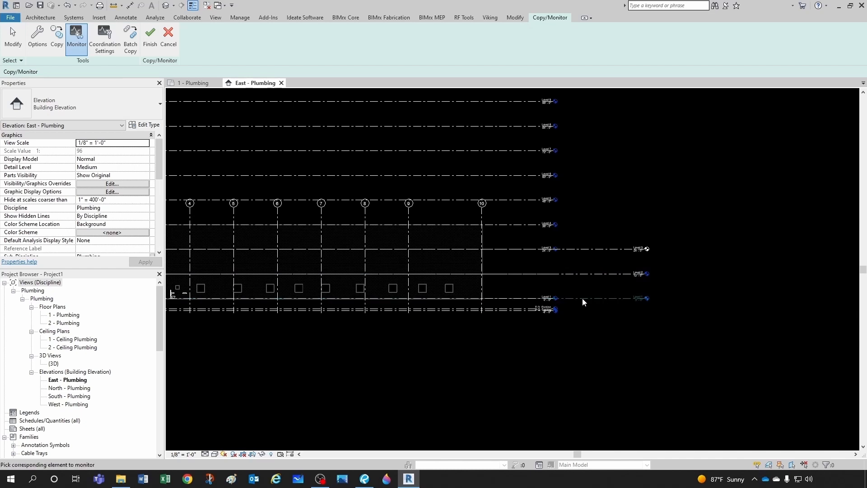
pyautogui.click(521, 301)
pyautogui.click(589, 274)
pyautogui.click(534, 274)
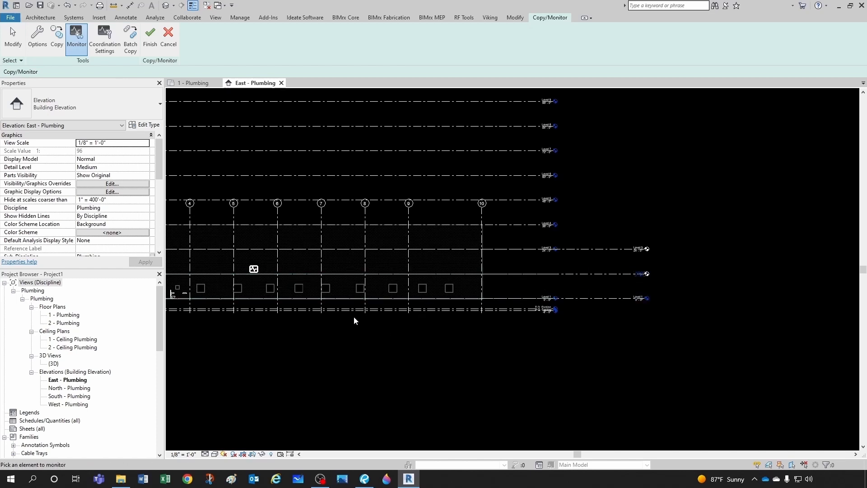
pyautogui.click(149, 36)
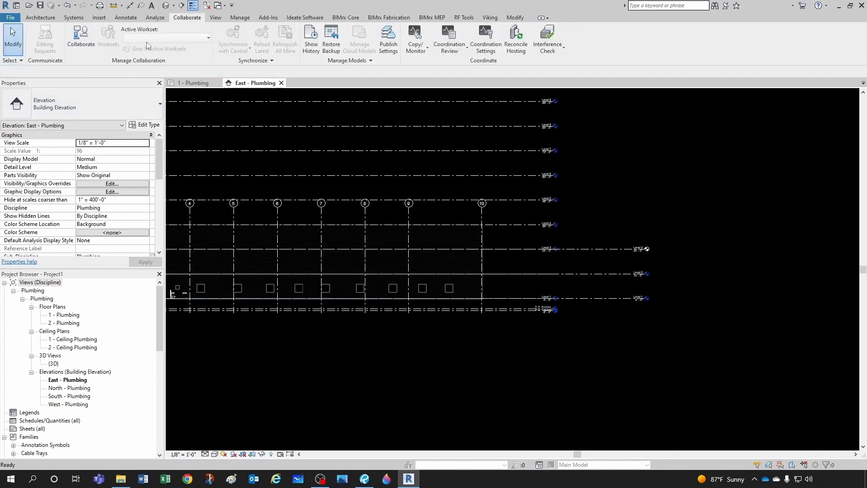
pyautogui.scroll(-2, 576, 273)
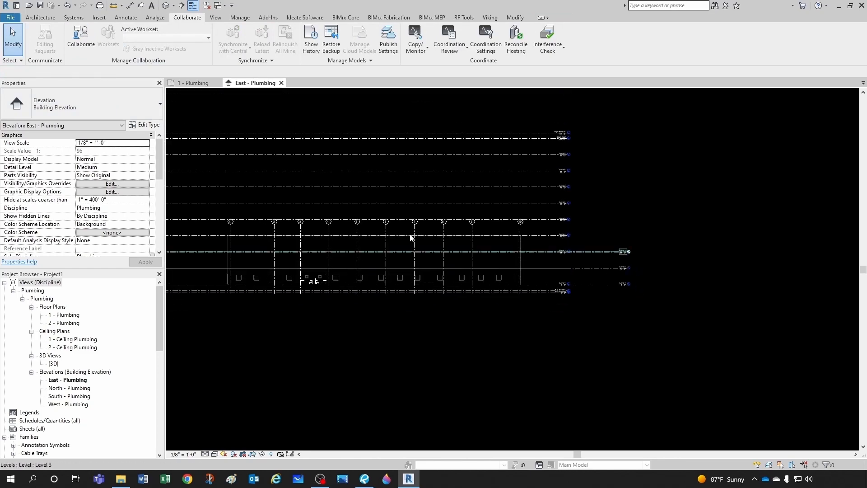
# - Set the linked BIU Lab Center - Arch.rvt to display as an underlay in the 1 - Plumbing floor plan
pyautogui.click(194, 83)
pyautogui.scroll(-3, 360, 311)
pyautogui.press('v')
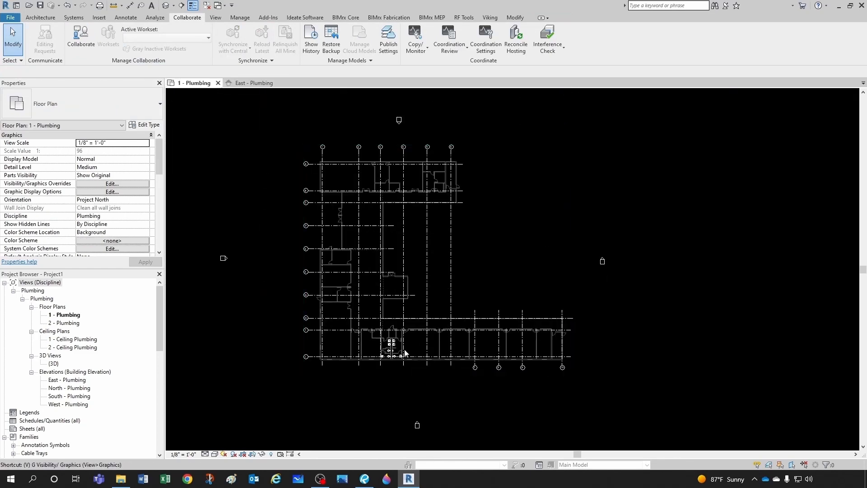
pyautogui.press('g')
pyautogui.click(367, 118)
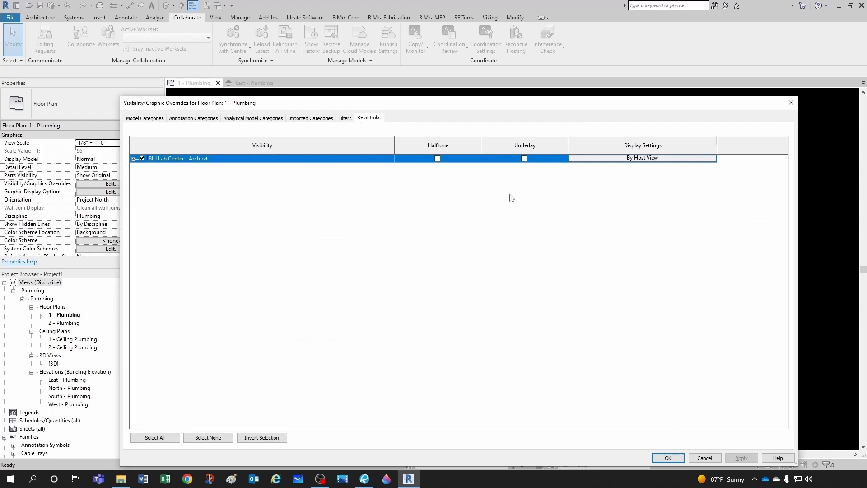
pyautogui.click(523, 158)
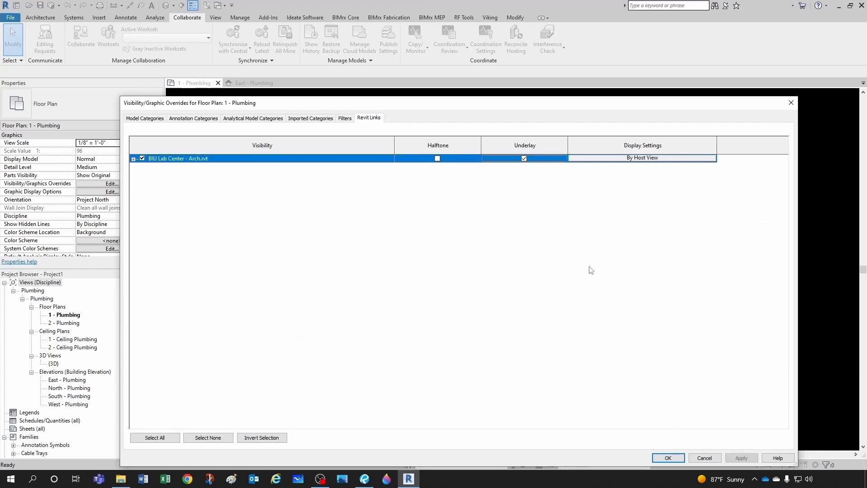
pyautogui.click(668, 458)
pyautogui.scroll(2, 486, 275)
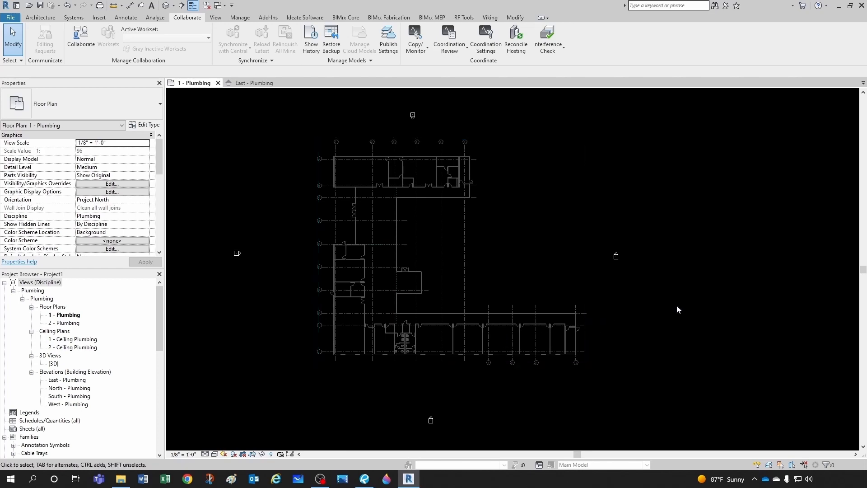
# - Switch to Revu to review Table 2.1-3 on station outlets in the FGI Guidelines, and return to Revit's 1 - Plumbing plan
pyautogui.moveTo(866, 36); pyautogui.dragTo(483, 66)
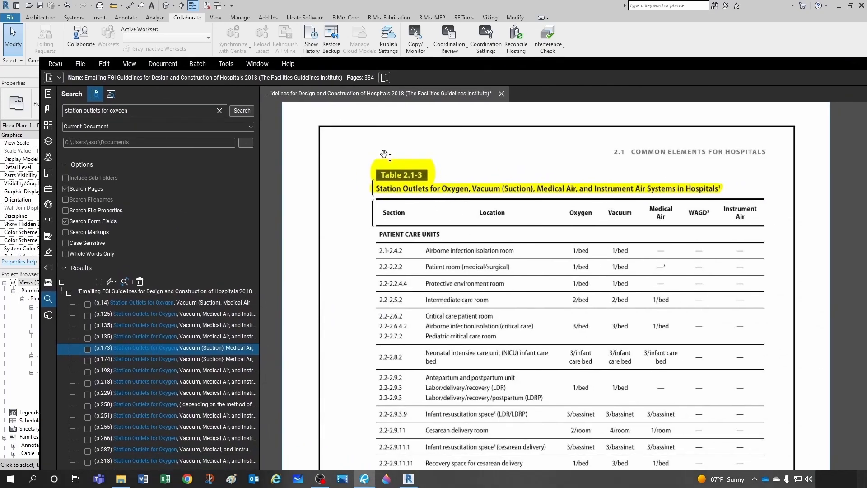
pyautogui.scroll(-2, 613, 253)
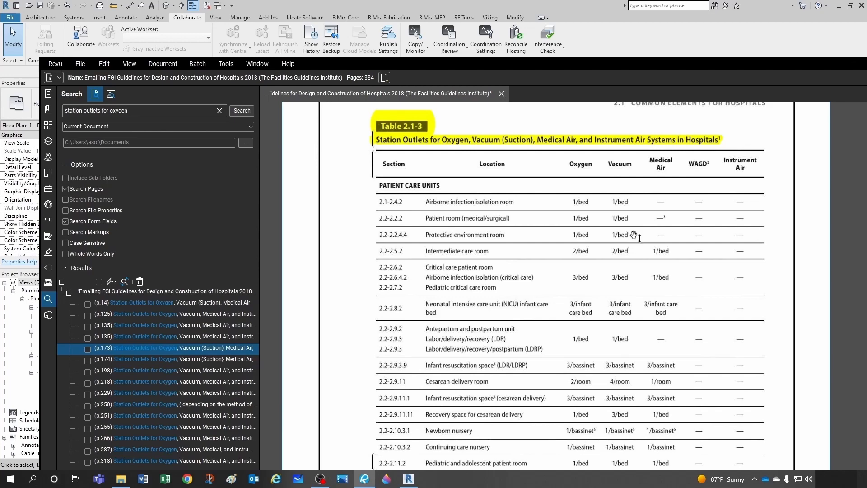
pyautogui.moveTo(470, 64); pyautogui.dragTo(866, 79)
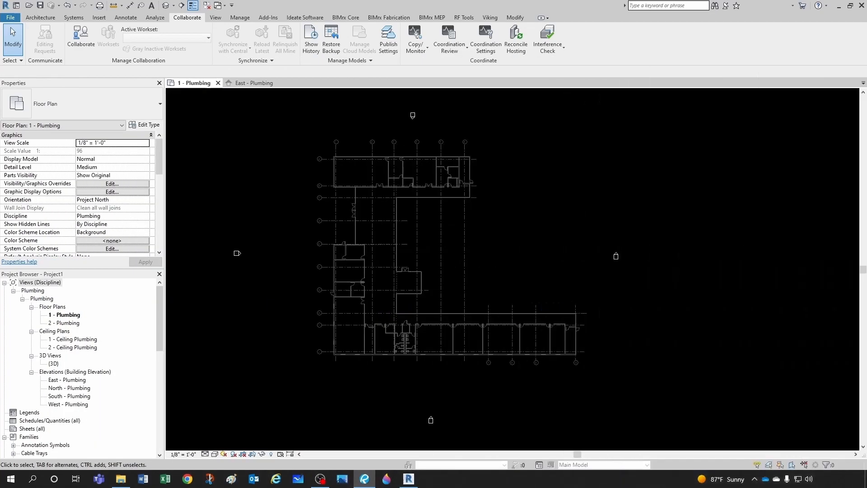
pyautogui.click(698, 273)
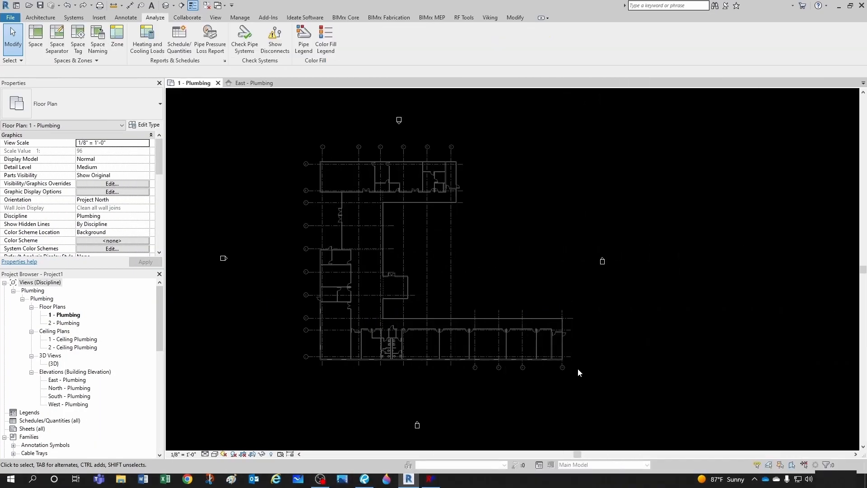
# - Place tagged spaces automatically in all enclosed areas of the 1 - Plumbing floor plan
pyautogui.click(122, 19)
pyautogui.click(149, 19)
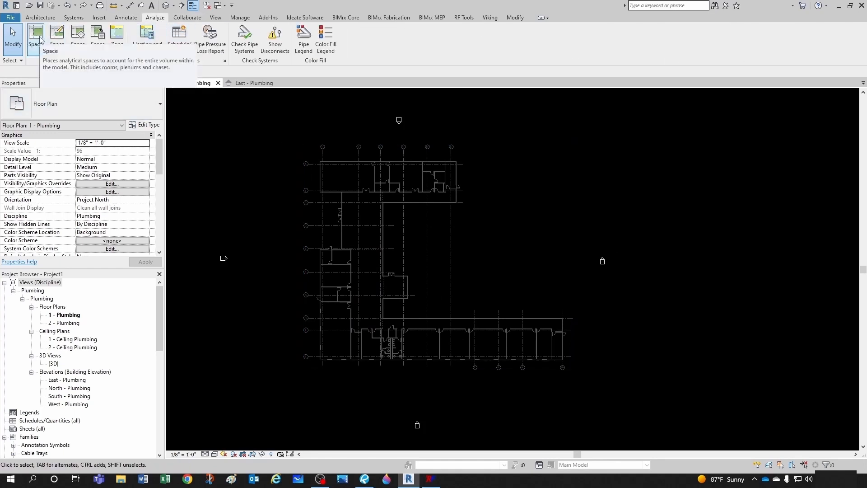
pyautogui.click(40, 39)
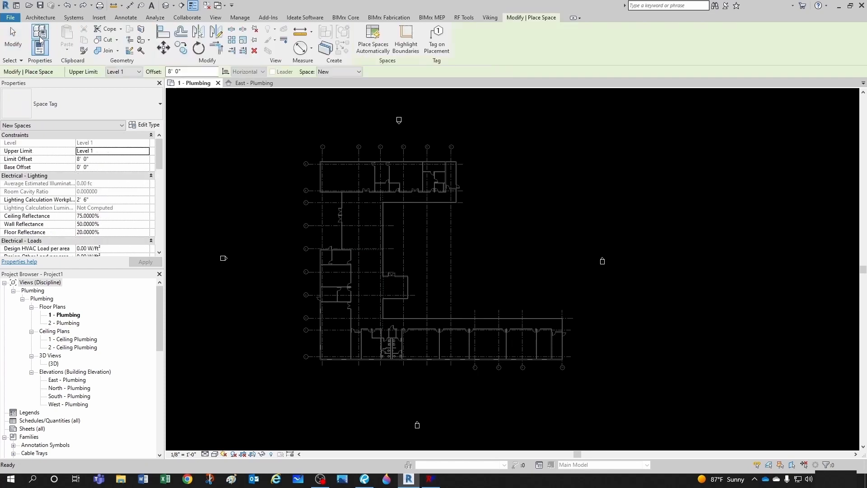
pyautogui.click(438, 42)
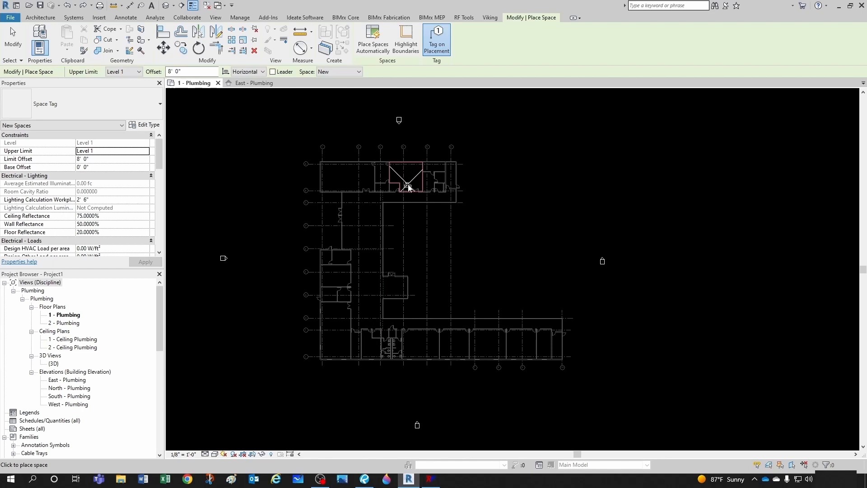
pyautogui.click(377, 48)
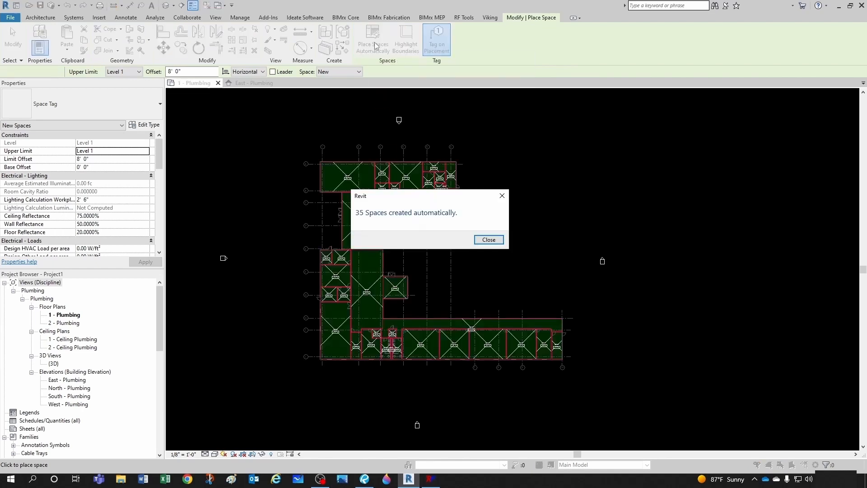
pyautogui.click(489, 240)
pyautogui.press('Escape')
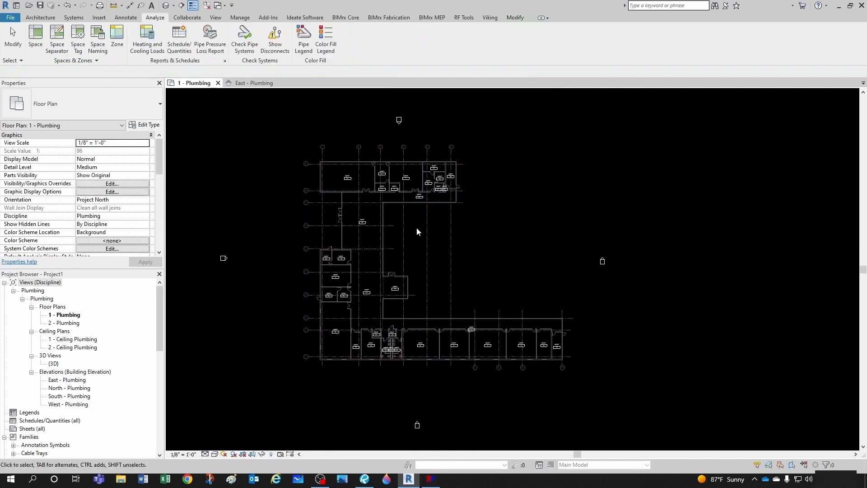
# - Apply Space Naming with Names and Numbers to the spaces on all levels, taking them from the linked rooms
pyautogui.scroll(8, 345, 268)
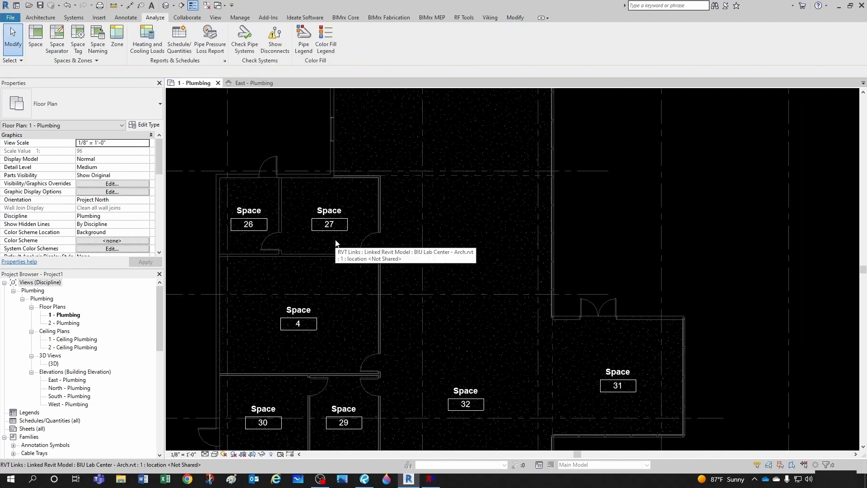
pyautogui.scroll(-2, 332, 225)
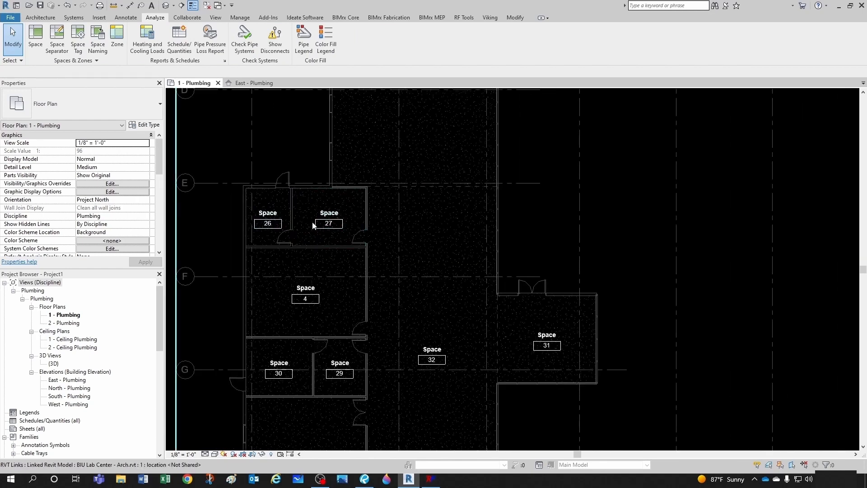
pyautogui.scroll(-2, 330, 226)
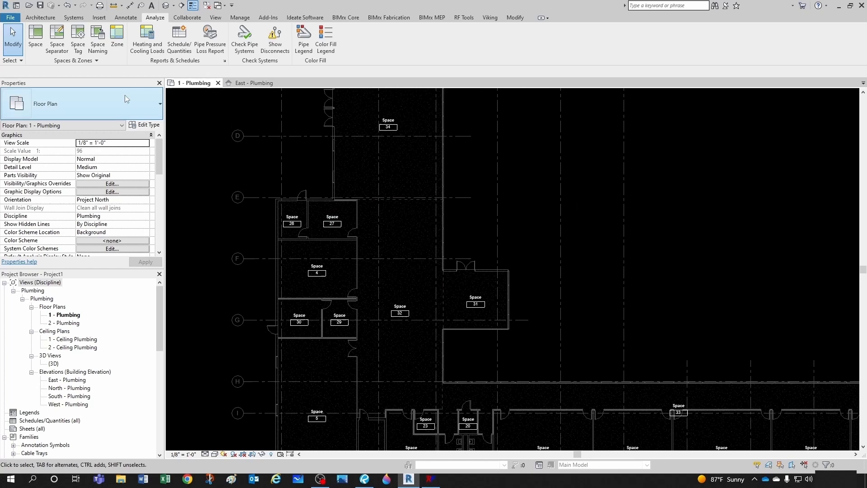
pyautogui.click(97, 38)
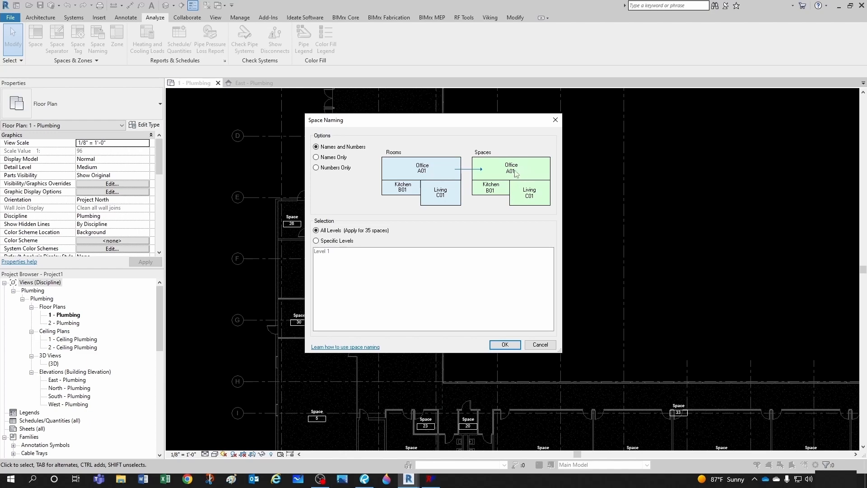
pyautogui.click(504, 345)
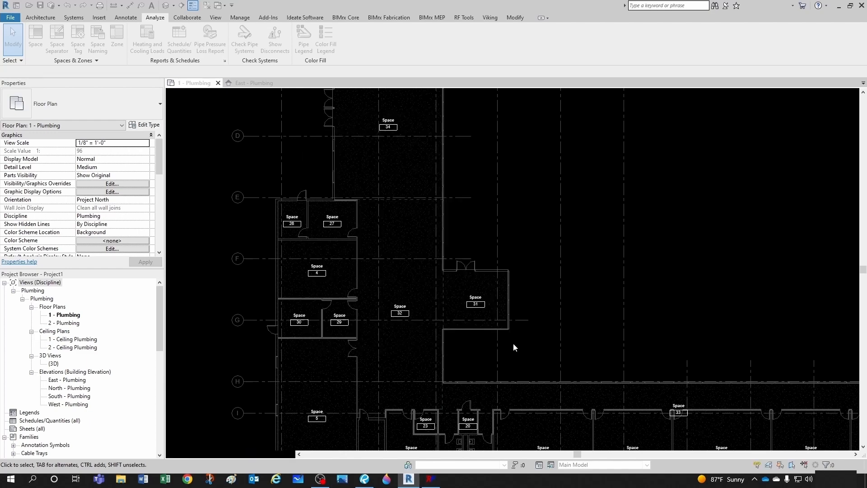
# - Examine the names and numbers on the space tags throughout the 1 - Plumbing floor plan
pyautogui.scroll(-3, 459, 220)
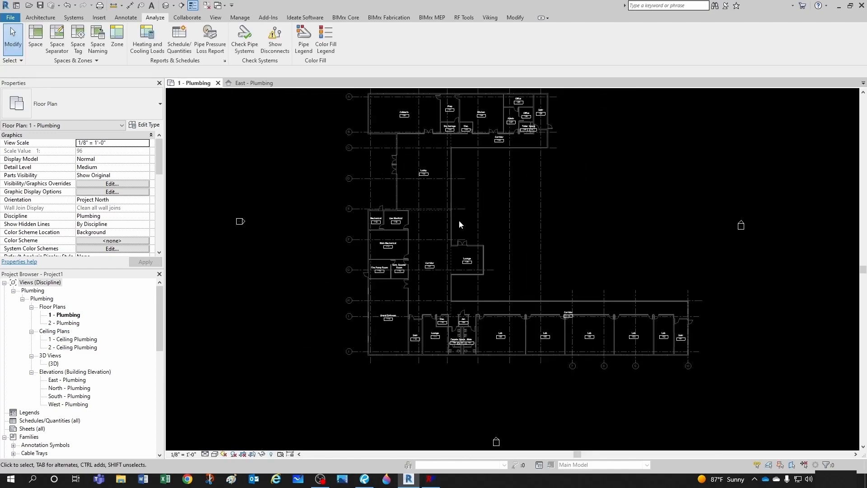
pyautogui.scroll(5, 572, 335)
pyautogui.scroll(-5, 548, 367)
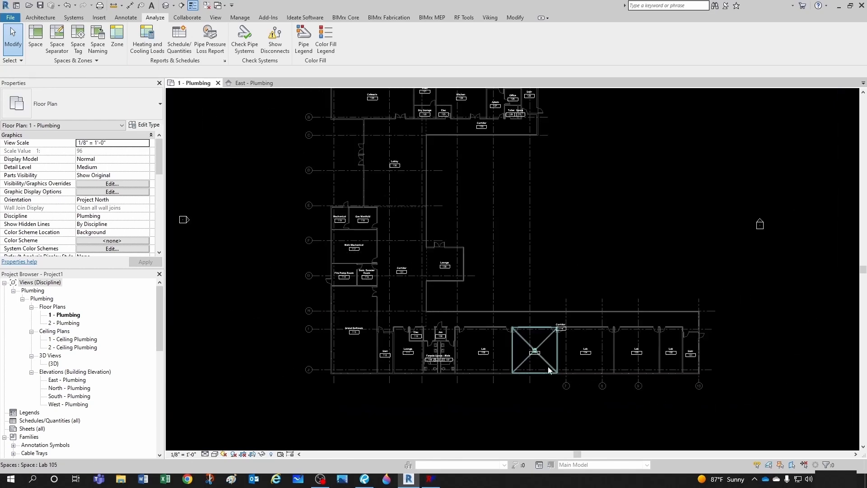
pyautogui.moveTo(521, 295); pyautogui.dragTo(473, 299, button='middle')
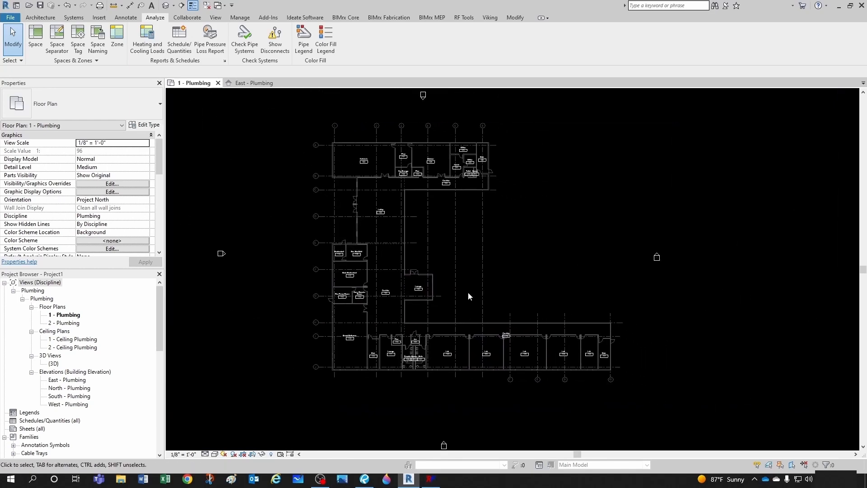
pyautogui.scroll(3, 503, 358)
pyautogui.scroll(3, 519, 353)
pyautogui.scroll(-6, 520, 353)
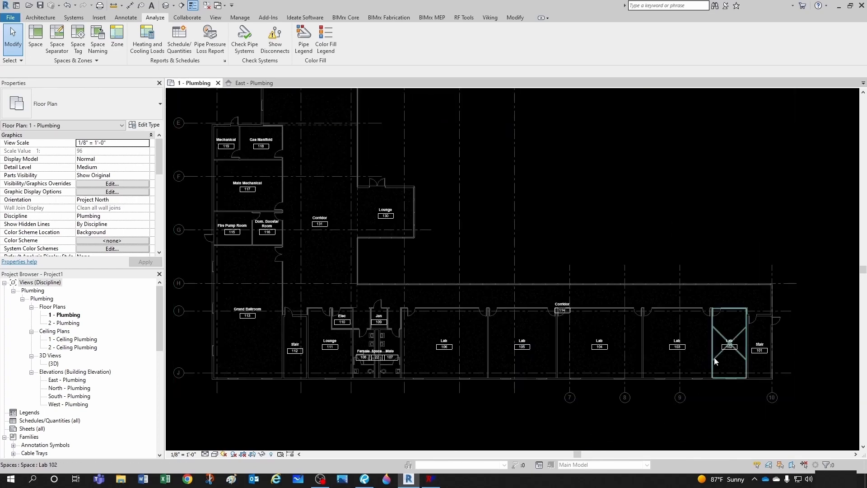
pyautogui.moveTo(518, 332); pyautogui.dragTo(459, 332, button='middle')
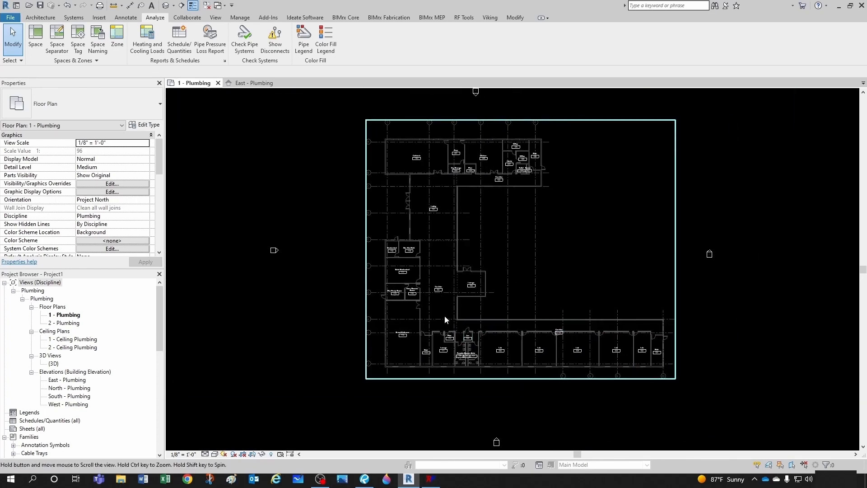
# - Place tagged spaces automatically in all enclosed areas of the 2 - Plumbing floor plan
pyautogui.click(67, 323)
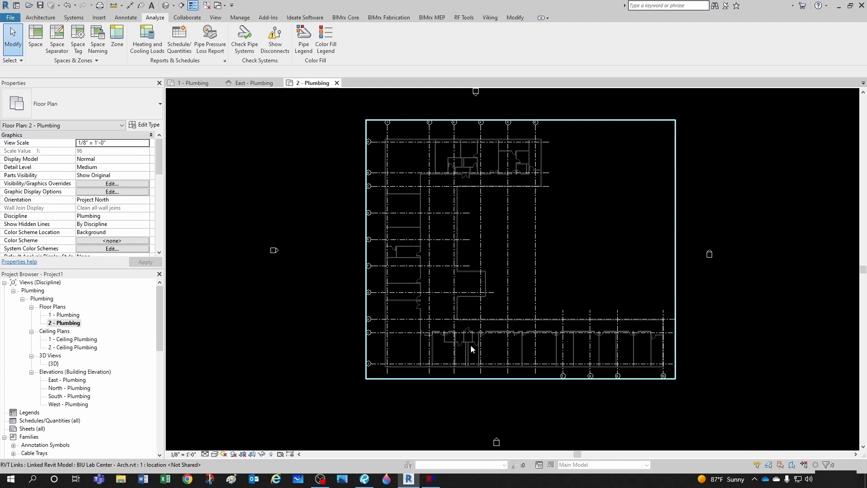
pyautogui.moveTo(469, 274); pyautogui.dragTo(441, 307, button='middle')
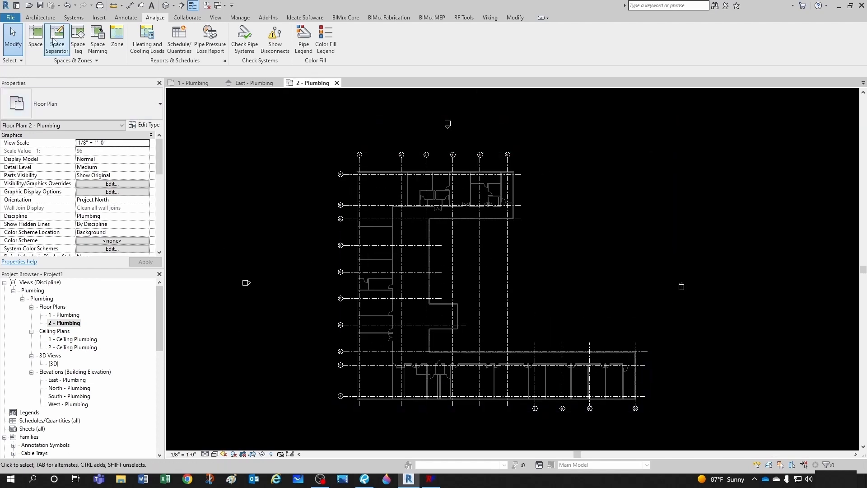
pyautogui.click(38, 44)
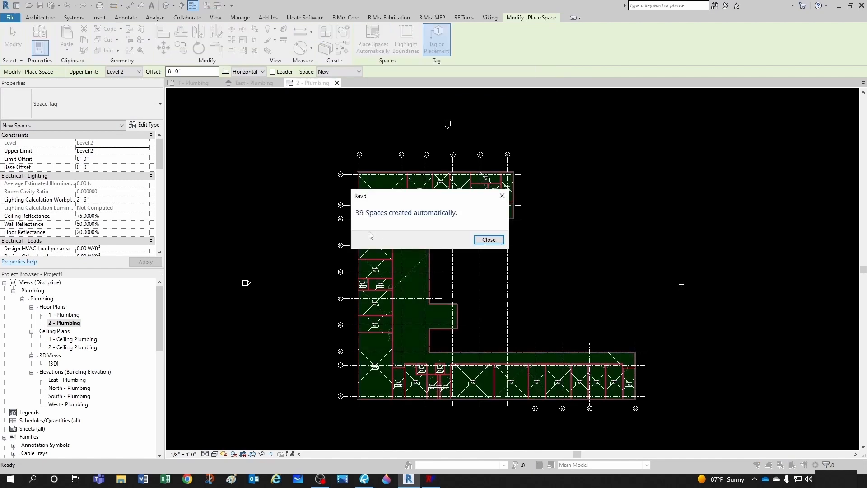
pyautogui.click(488, 240)
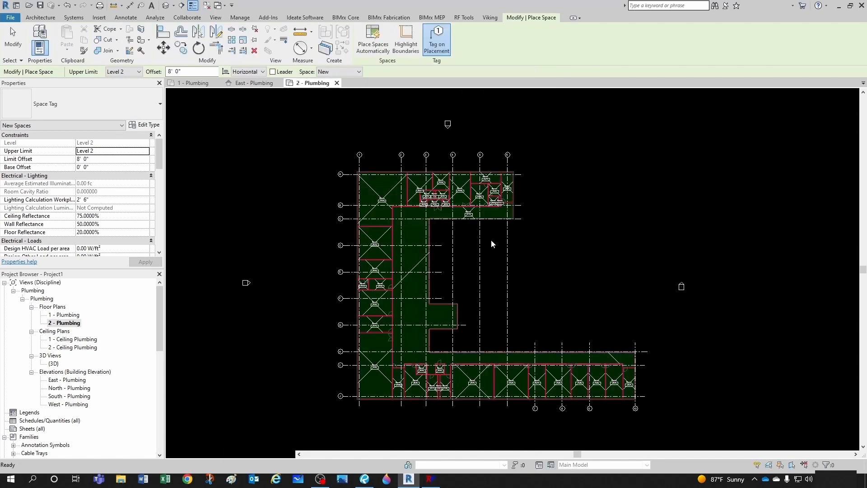
pyautogui.press('Escape')
# - Run Space Naming with Names and Numbers for all levels and check the space tags on the 2 - Plumbing plan
pyautogui.scroll(5, 368, 288)
pyautogui.scroll(-3, 366, 270)
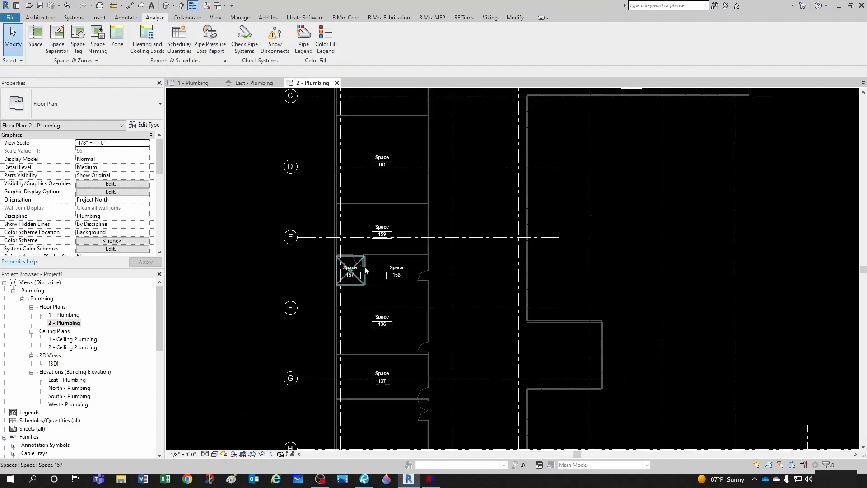
pyautogui.scroll(-5, 489, 391)
pyautogui.scroll(4, 496, 394)
pyautogui.scroll(-2, 496, 394)
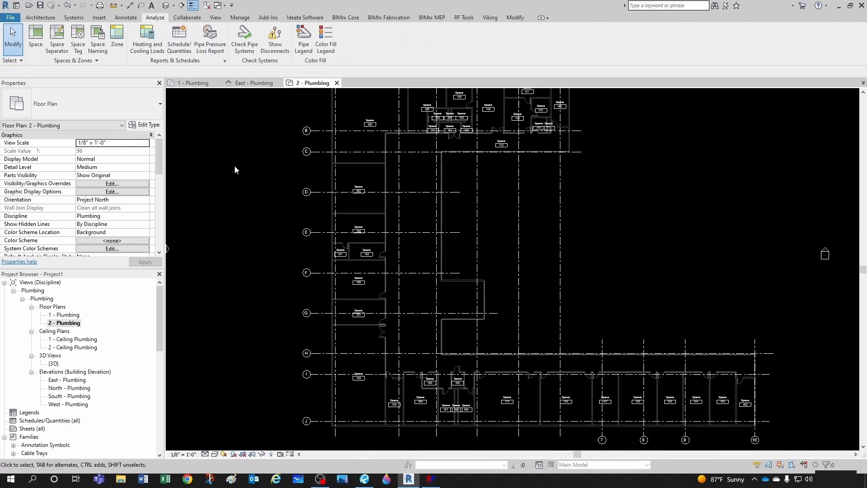
pyautogui.click(98, 48)
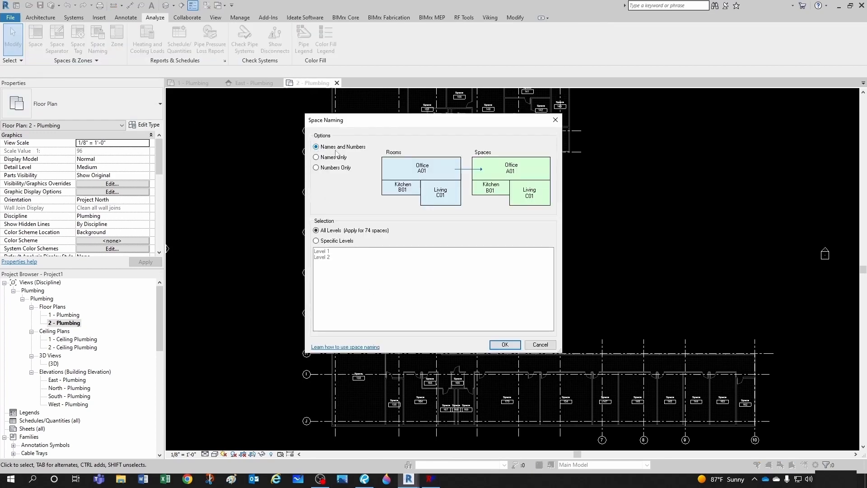
pyautogui.click(510, 344)
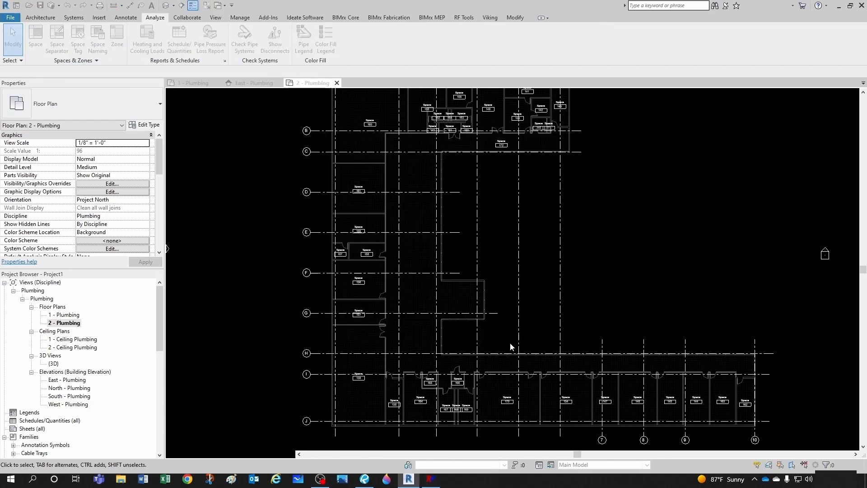
pyautogui.scroll(6, 467, 417)
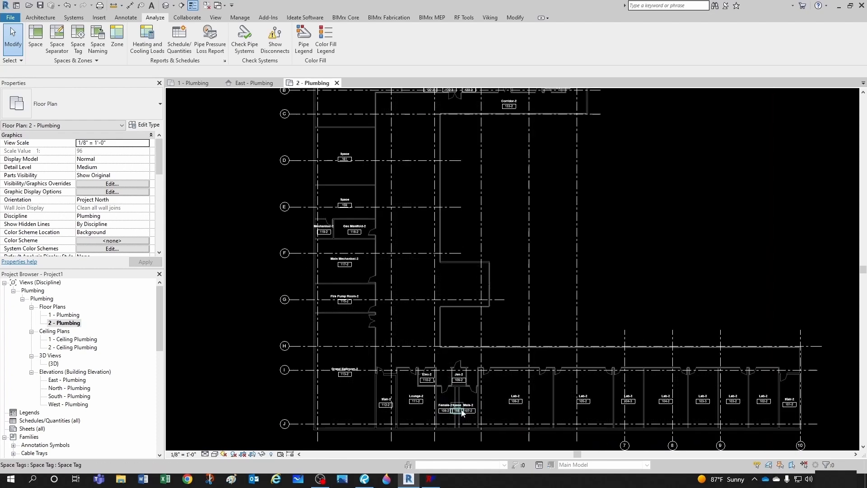
pyautogui.moveTo(468, 415); pyautogui.dragTo(454, 323, button='middle')
pyautogui.scroll(2, 450, 365)
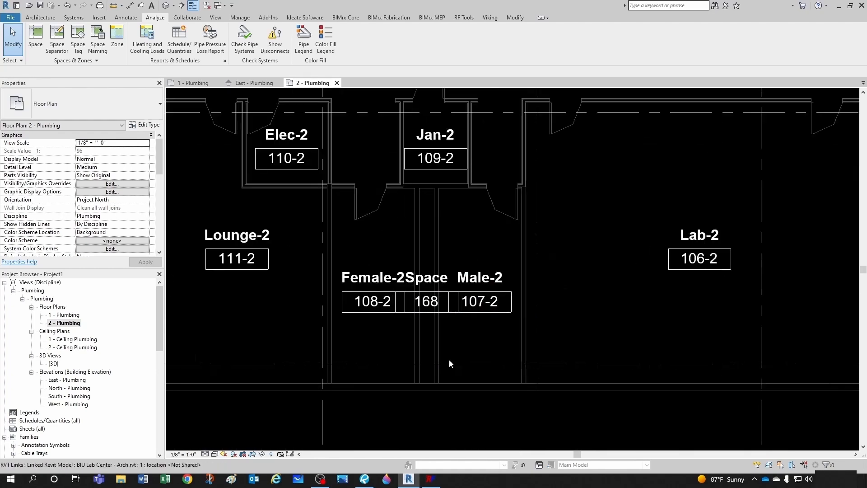
pyautogui.scroll(-2, 433, 309)
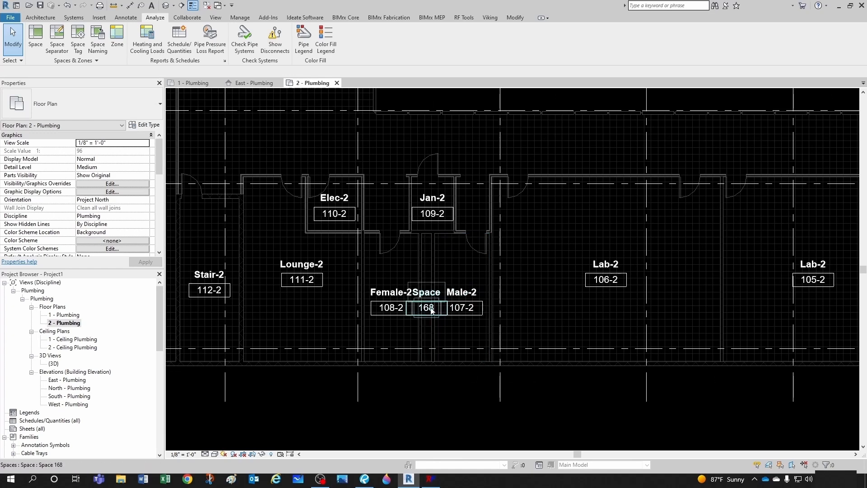
pyautogui.moveTo(432, 320); pyautogui.dragTo(408, 319, button='middle')
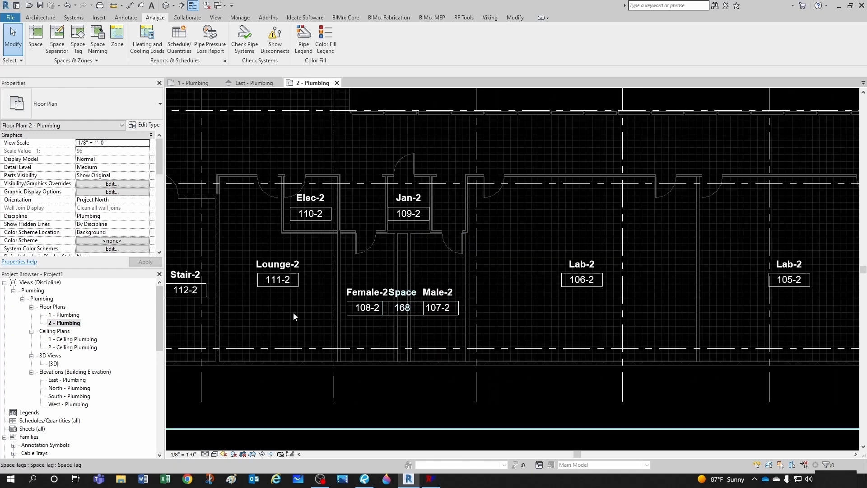
# - Create a new building components schedule for the Spaces category, named Space Schedule, in the New Construction phase
pyautogui.scroll(-3, 61, 386)
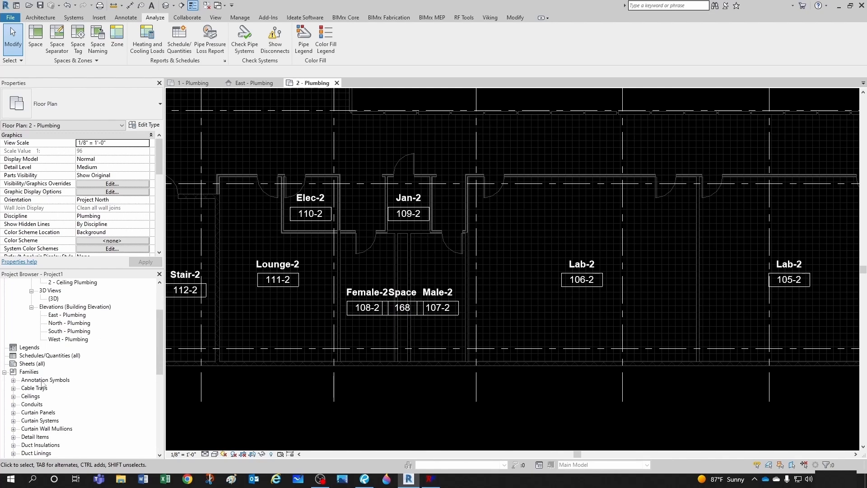
pyautogui.click(34, 355)
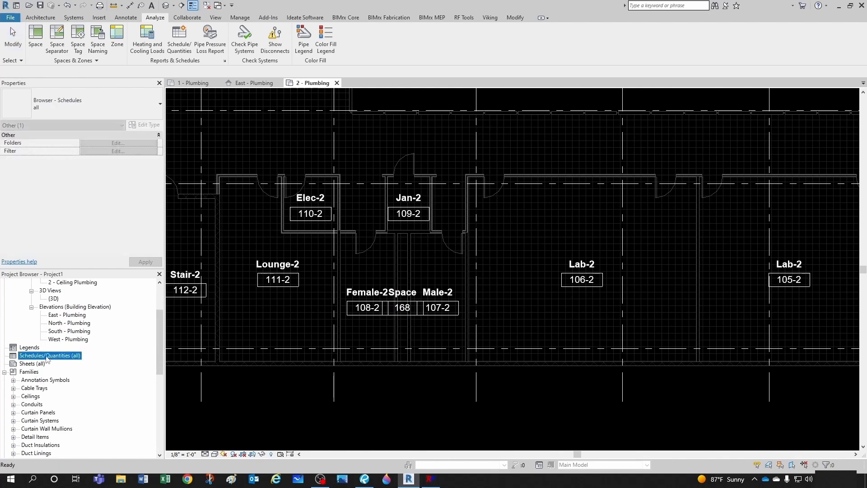
pyautogui.rightClick(47, 359)
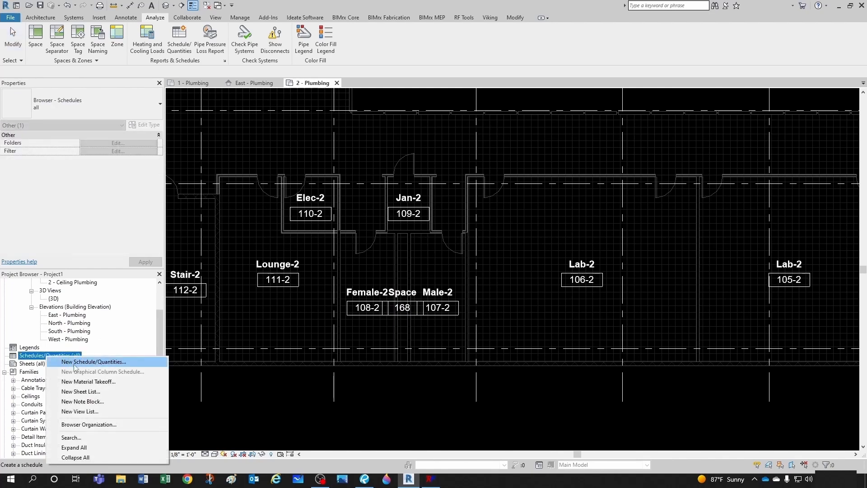
pyautogui.click(75, 363)
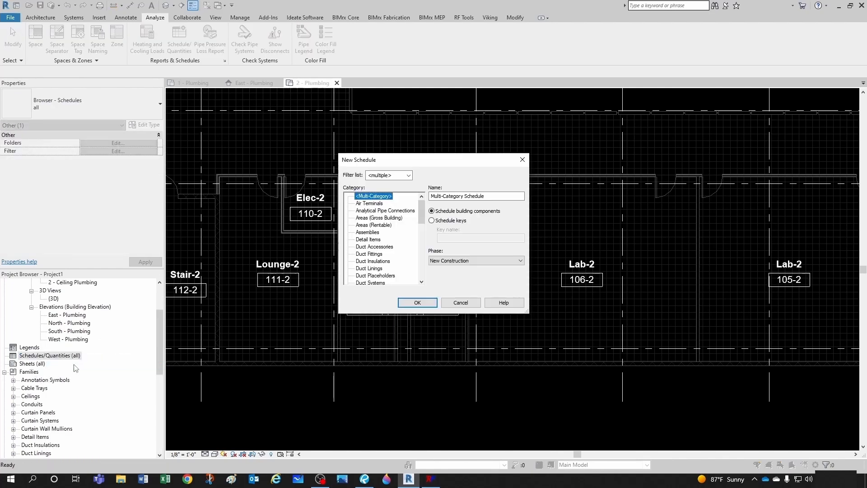
pyautogui.click(388, 226)
pyautogui.press('s')
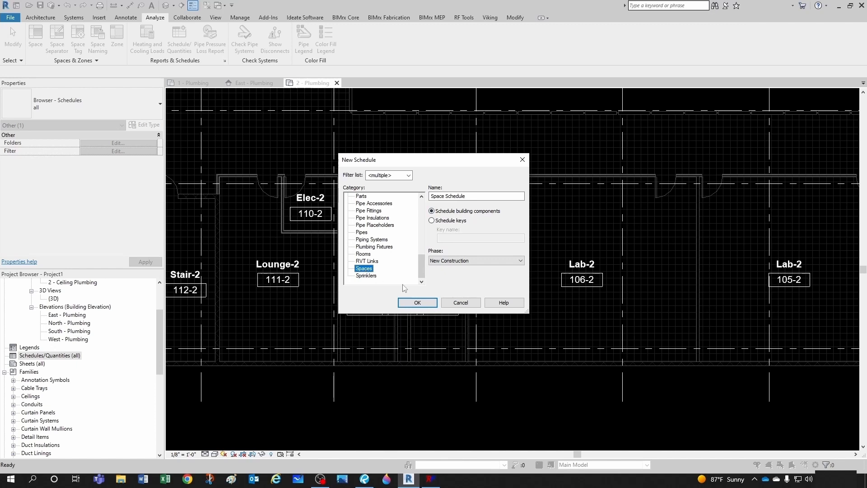
pyautogui.click(417, 302)
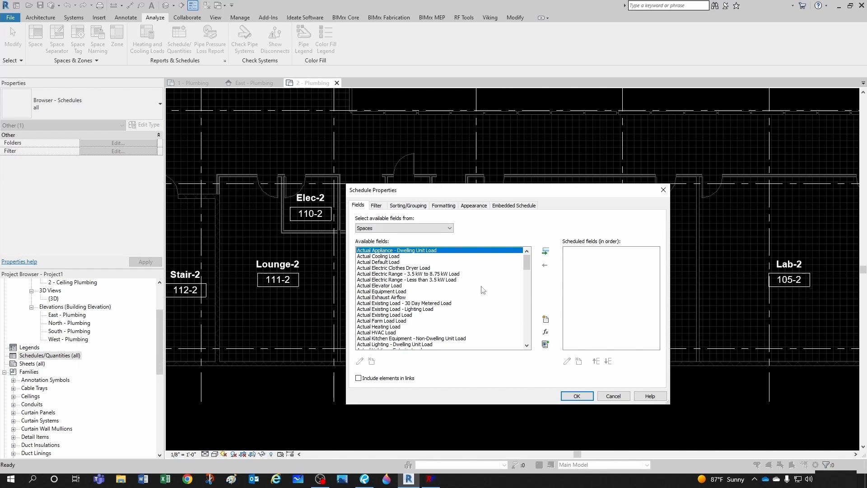
# - Add the Name, Number and Level fields to the space schedule, in that order
pyautogui.click(410, 280)
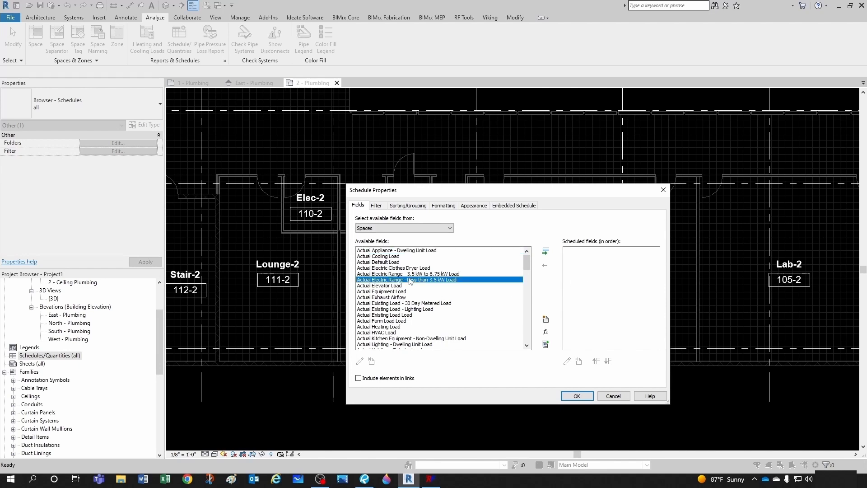
pyautogui.press('n')
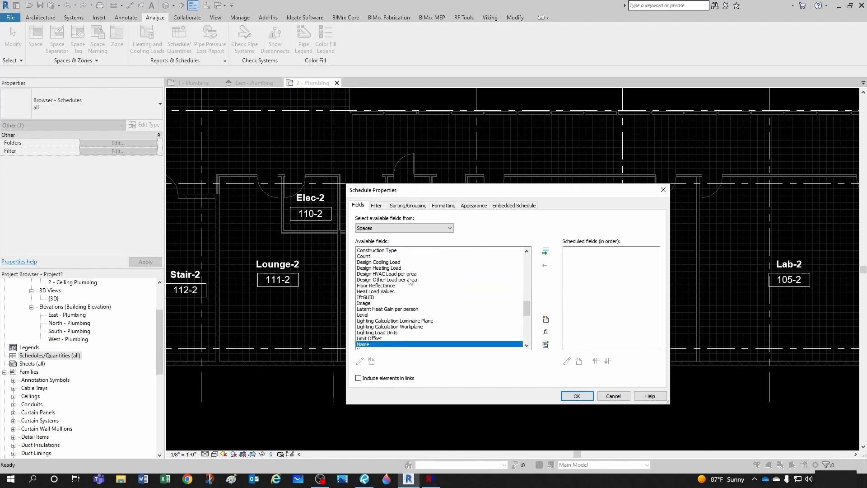
pyautogui.scroll(-3, 410, 281)
pyautogui.click(545, 252)
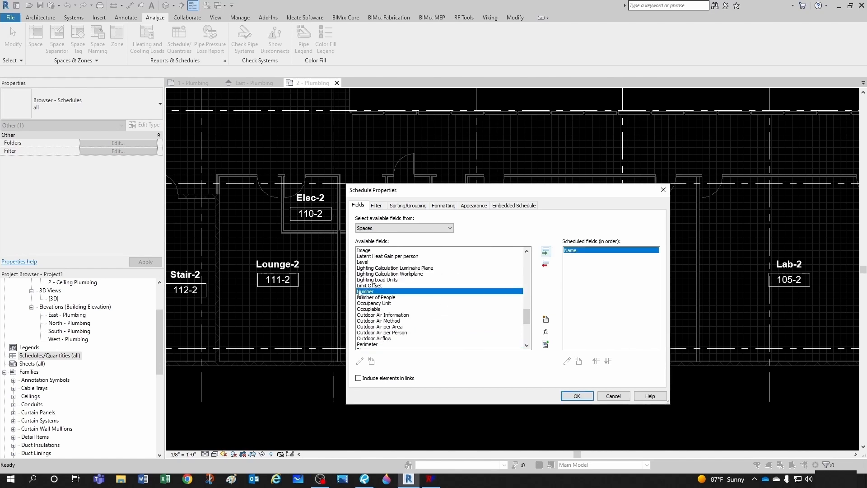
pyautogui.click(545, 252)
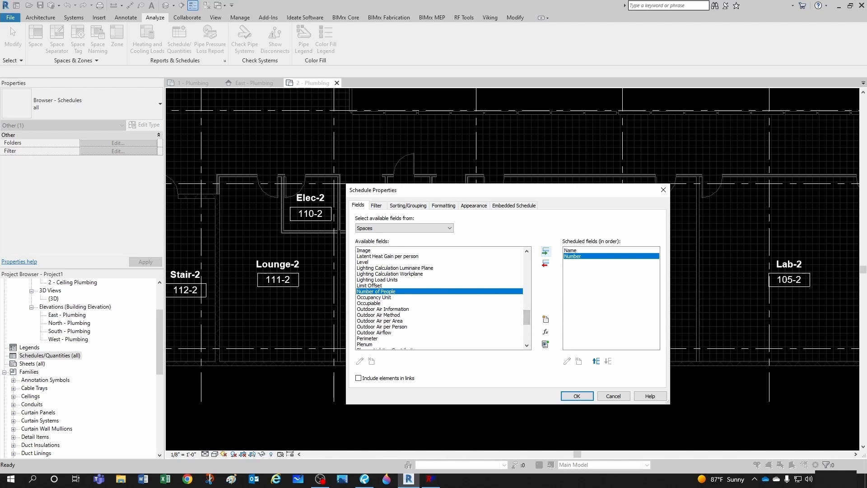
pyautogui.scroll(2, 489, 284)
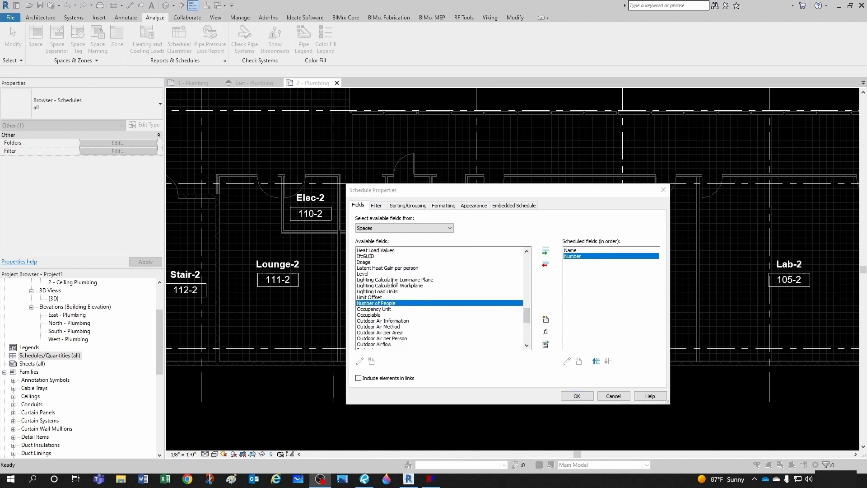
pyautogui.click(367, 274)
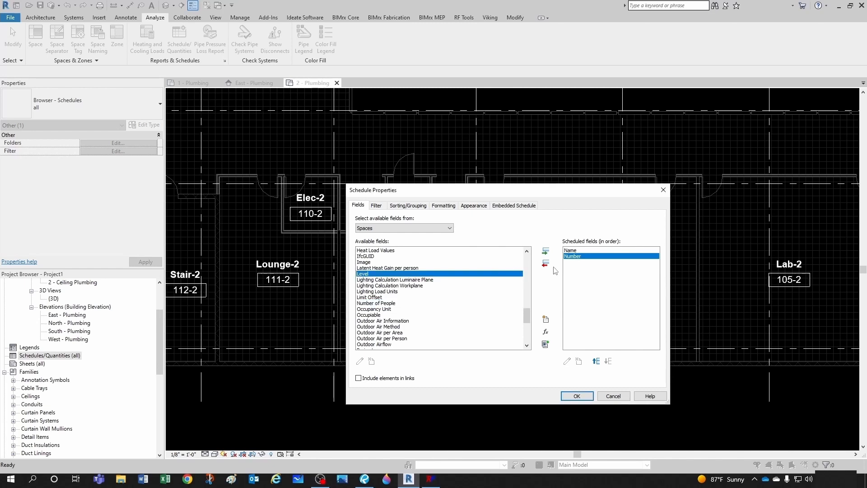
pyautogui.click(545, 251)
# - Switch to Revu to read through Table 2.1-3 and its continued page for station outlets by location, and return to Revit's schedule properties
pyautogui.scroll(-1, 407, 300)
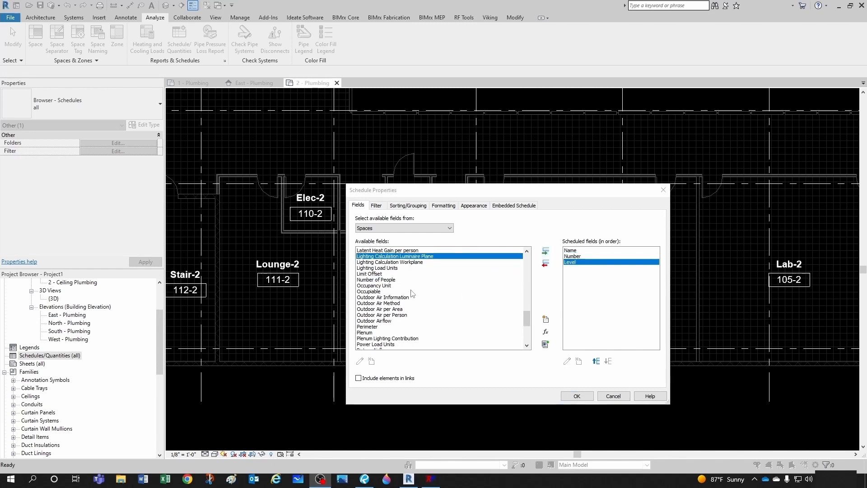
pyautogui.click(381, 280)
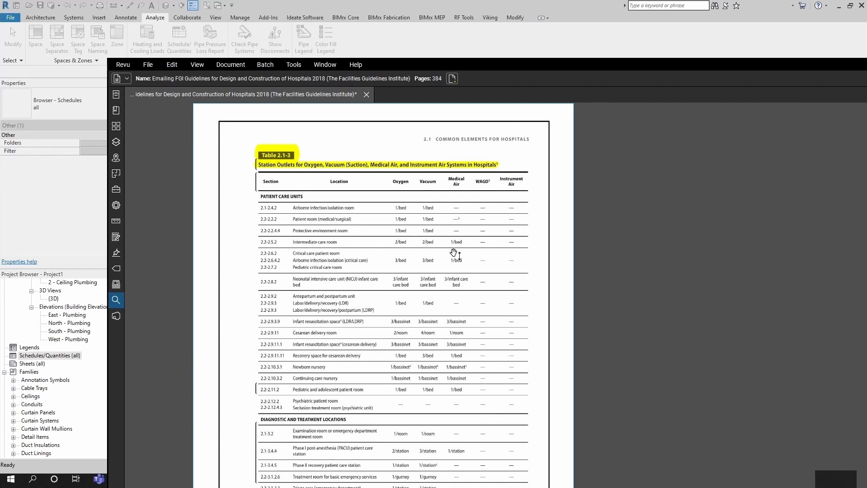
pyautogui.scroll(-2, 442, 298)
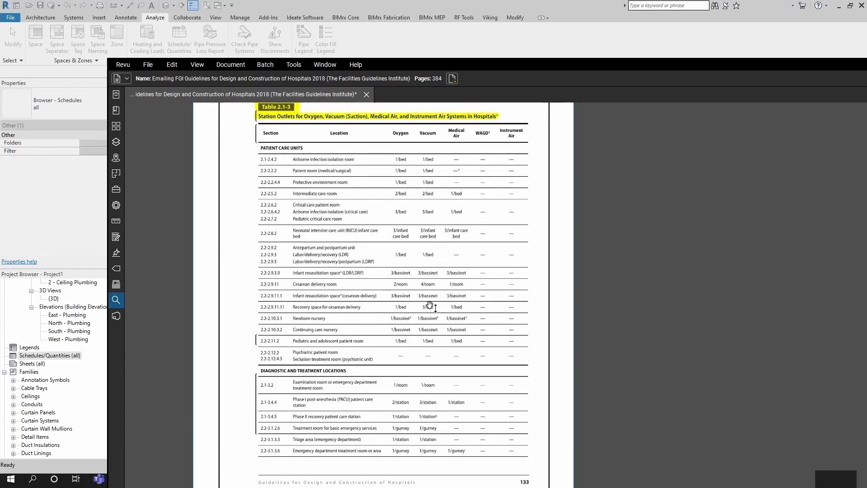
pyautogui.scroll(-2, 434, 356)
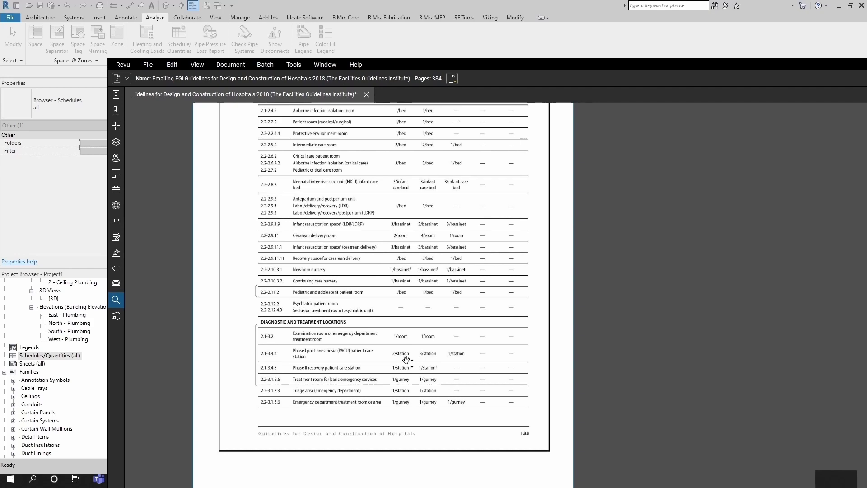
pyautogui.scroll(-10, 407, 357)
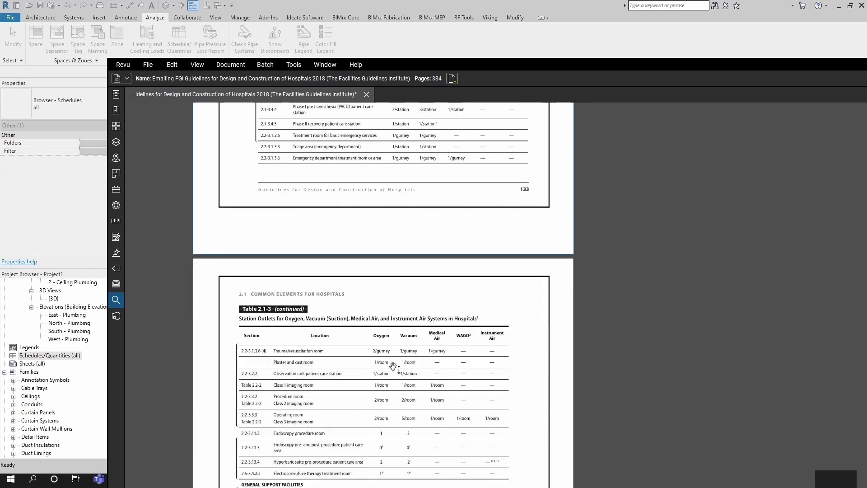
pyautogui.scroll(-2, 393, 365)
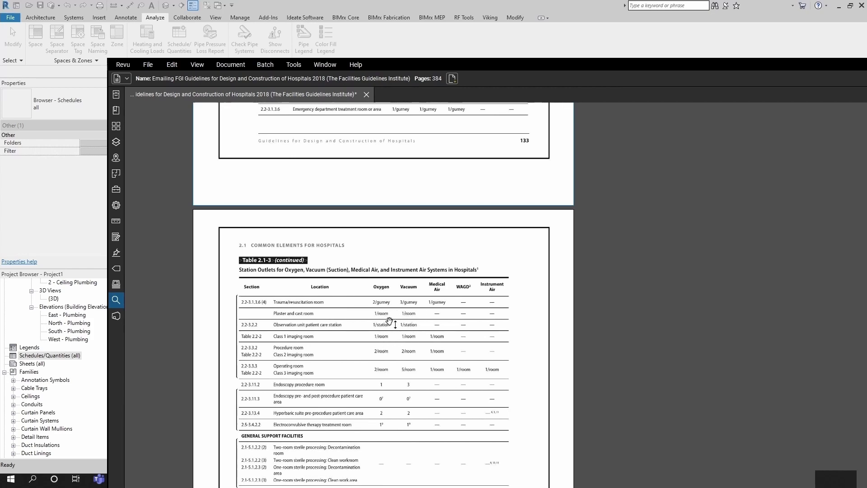
pyautogui.scroll(4, 391, 322)
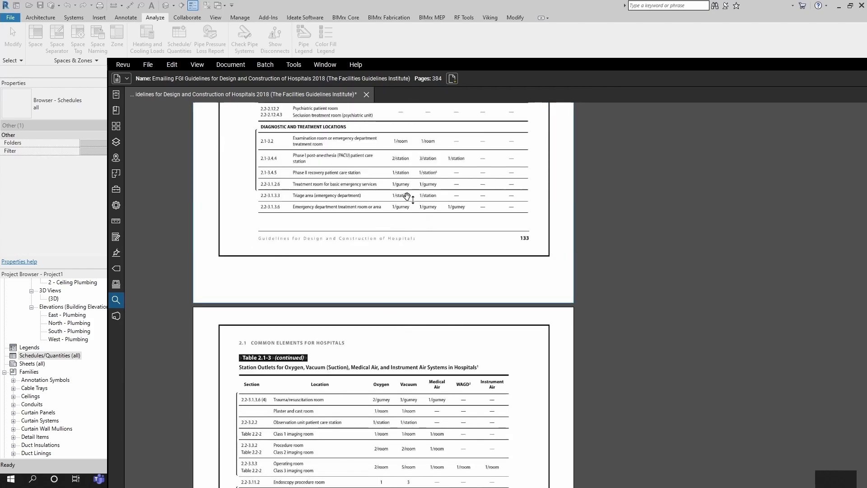
pyautogui.moveTo(419, 64); pyautogui.dragTo(865, 90)
pyautogui.click(602, 261)
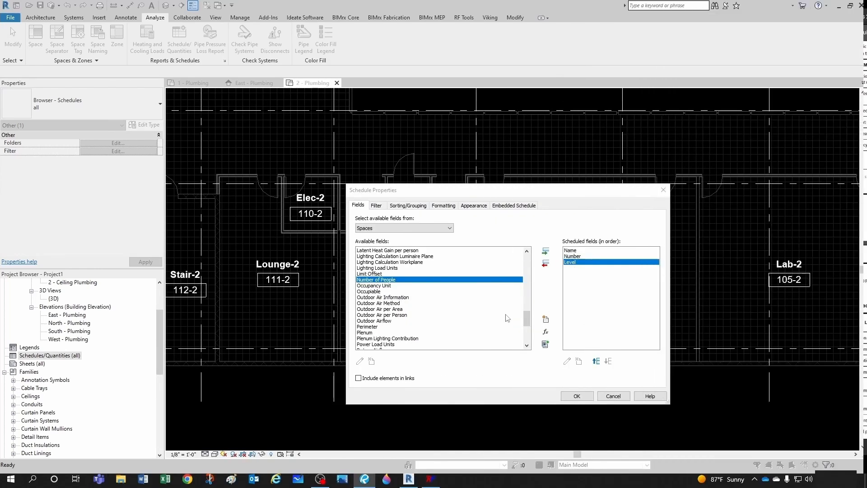
# - Look through the remaining available space fields and generate the space schedule with only the Name, Number and Level columns
pyautogui.scroll(-4, 369, 305)
pyautogui.click(378, 297)
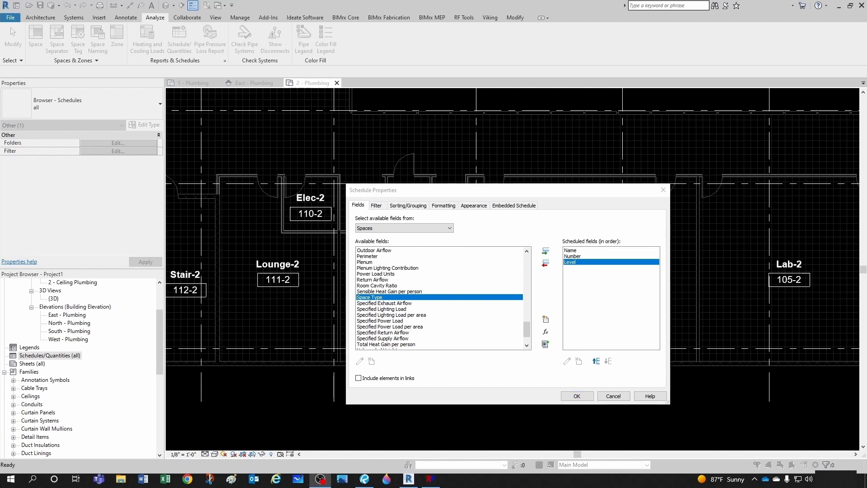
pyautogui.scroll(-2, 441, 298)
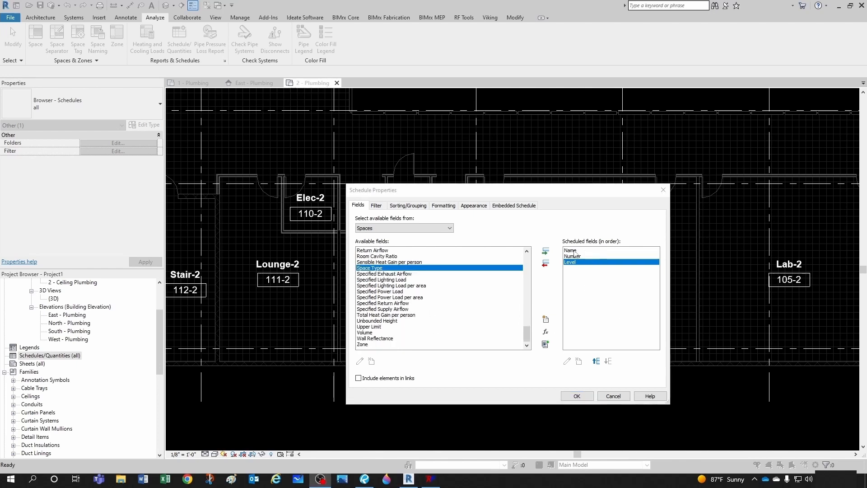
pyautogui.click(576, 395)
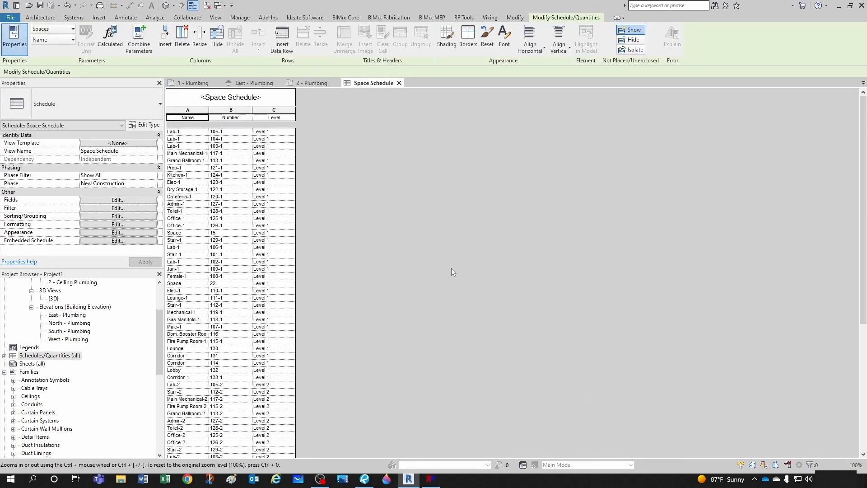
# - Examine the tagged spaces across the Level 2 plumbing plan, keeping only that plan and the Space Schedule open
pyautogui.click(315, 83)
pyautogui.scroll(-3, 404, 267)
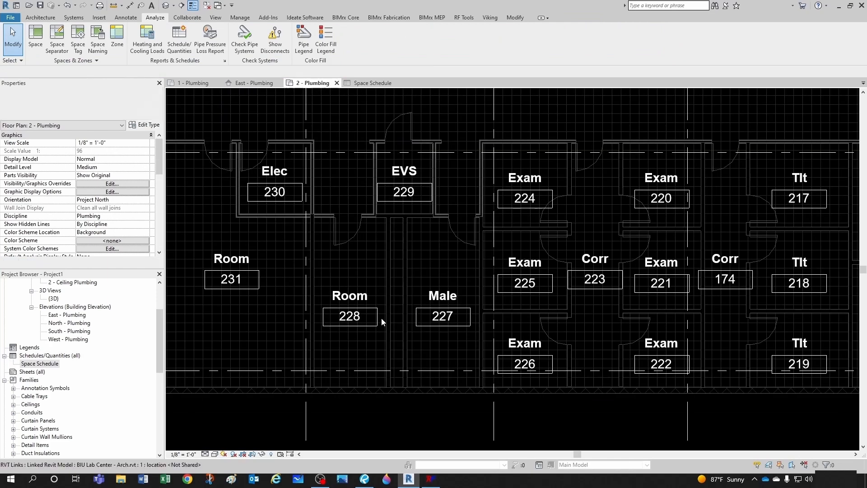
pyautogui.scroll(-6, 381, 318)
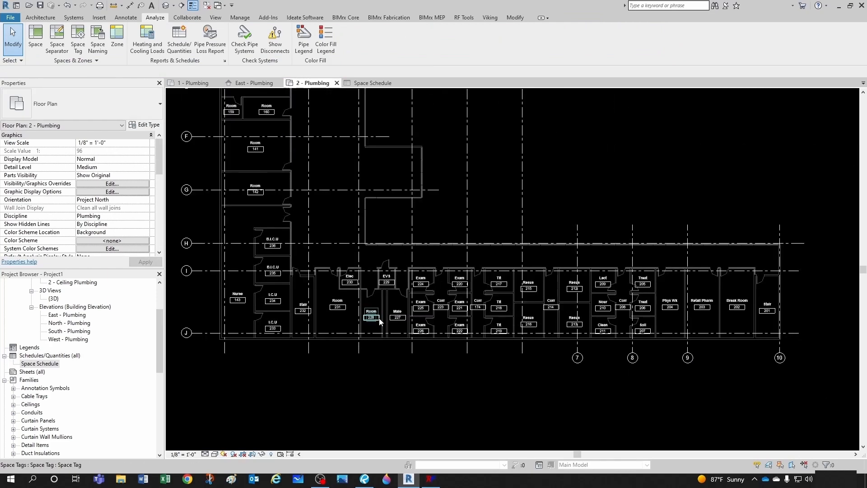
pyautogui.moveTo(455, 304); pyautogui.dragTo(454, 367, button='middle')
pyautogui.scroll(-2, 454, 367)
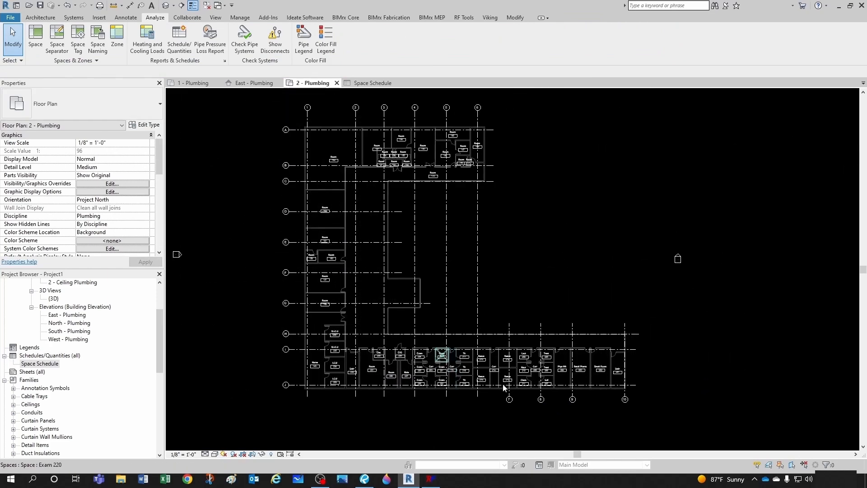
pyautogui.moveTo(518, 386); pyautogui.dragTo(503, 371, button='middle')
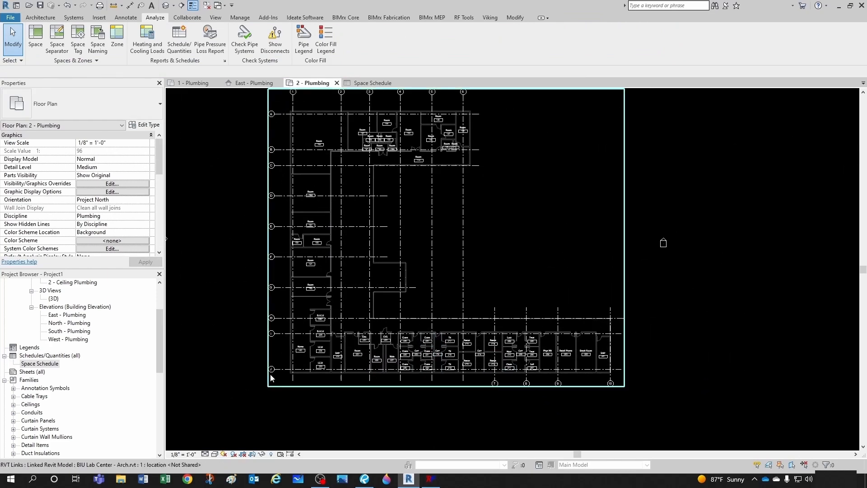
pyautogui.doubleClick(40, 364)
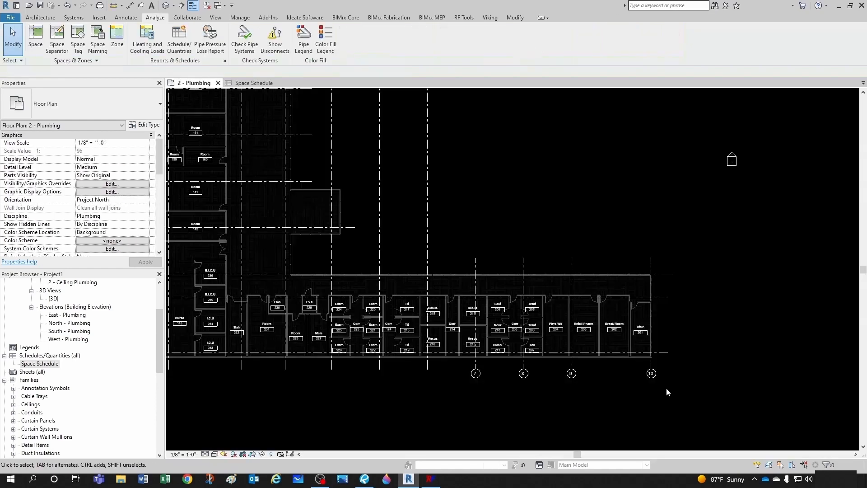
pyautogui.scroll(2, 479, 370)
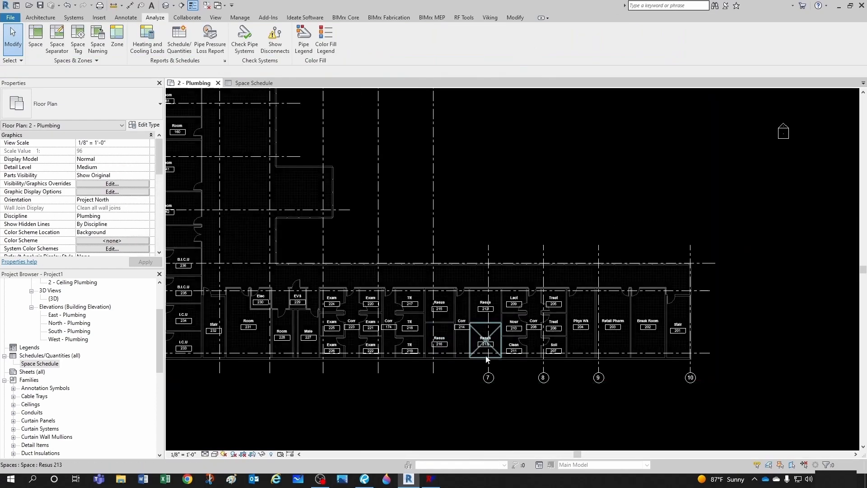
pyautogui.moveTo(406, 389); pyautogui.dragTo(418, 385, button='middle')
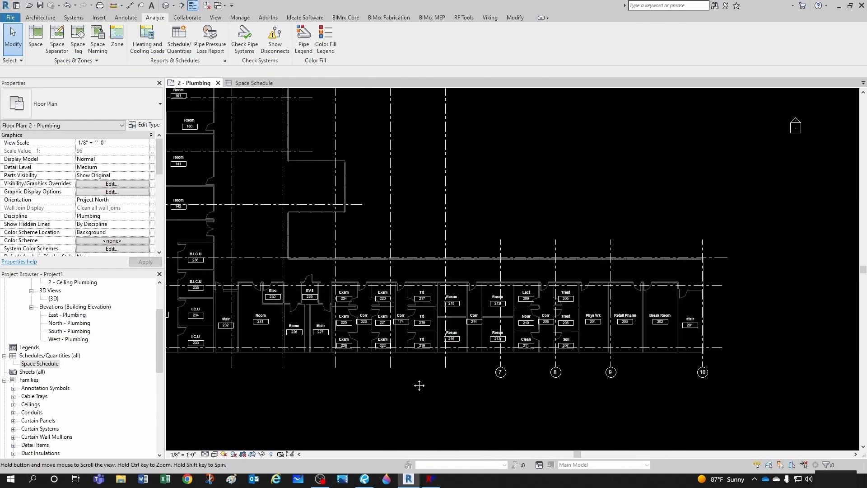
# - Create a new schedule-keys schedule for the Spaces category with the key name MedGas Space T
pyautogui.rightClick(47, 356)
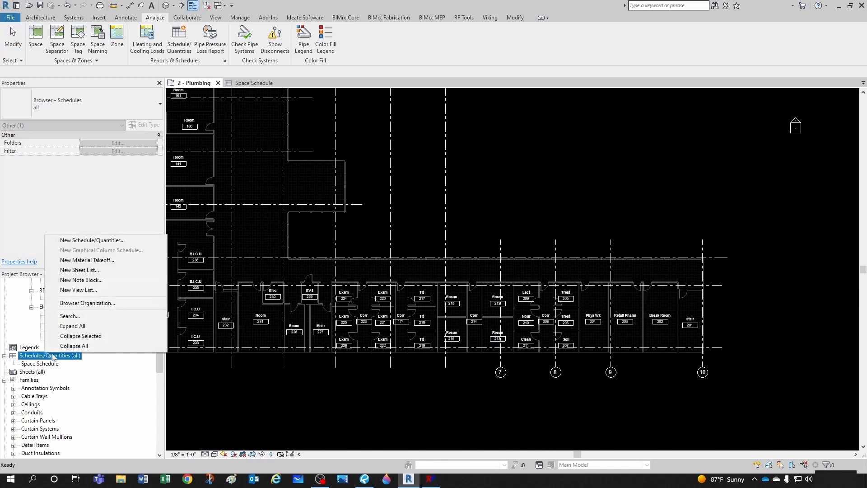
pyautogui.click(80, 241)
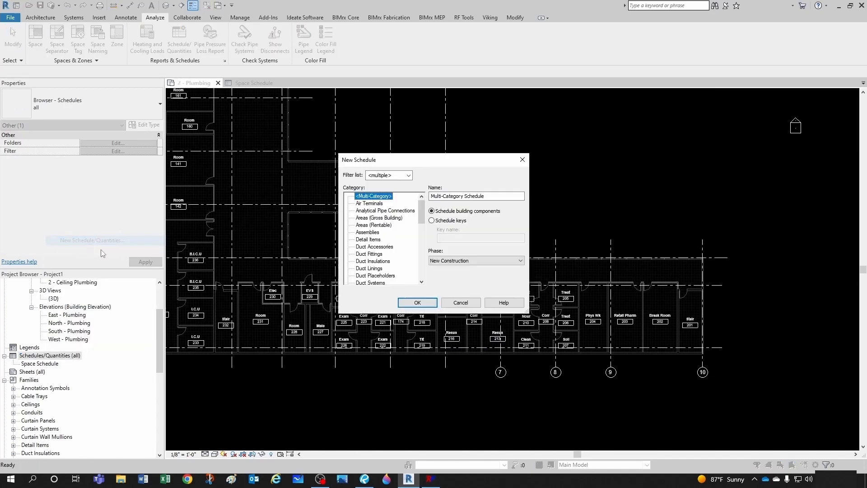
pyautogui.click(370, 220)
pyautogui.press('s')
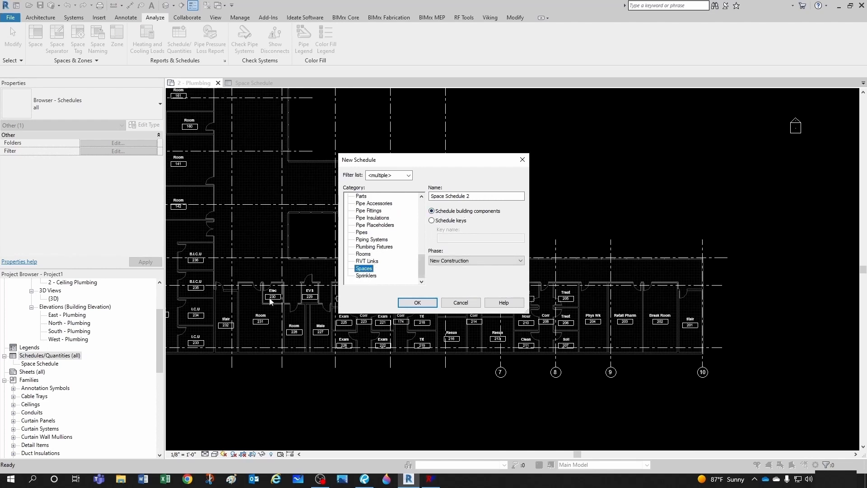
pyautogui.click(431, 220)
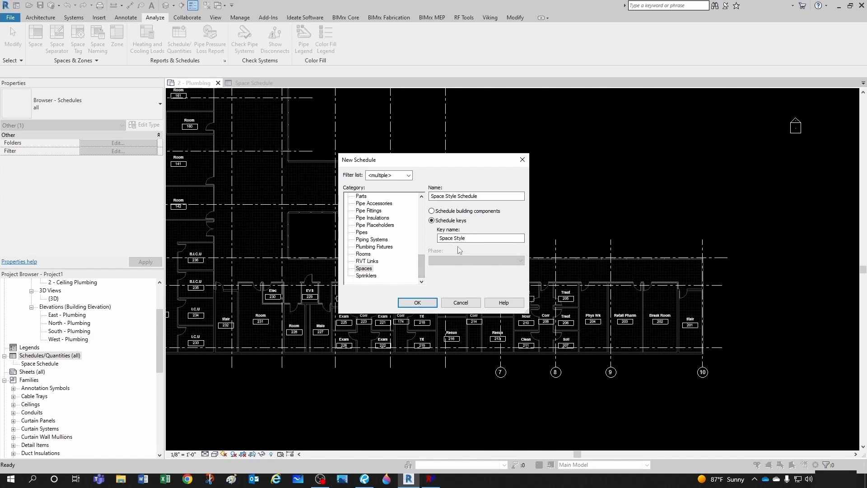
pyautogui.hotkey('ctrl', 'a')
pyautogui.press('BackSpace')
pyautogui.write('MedGas Space T')
pyautogui.click(418, 302)
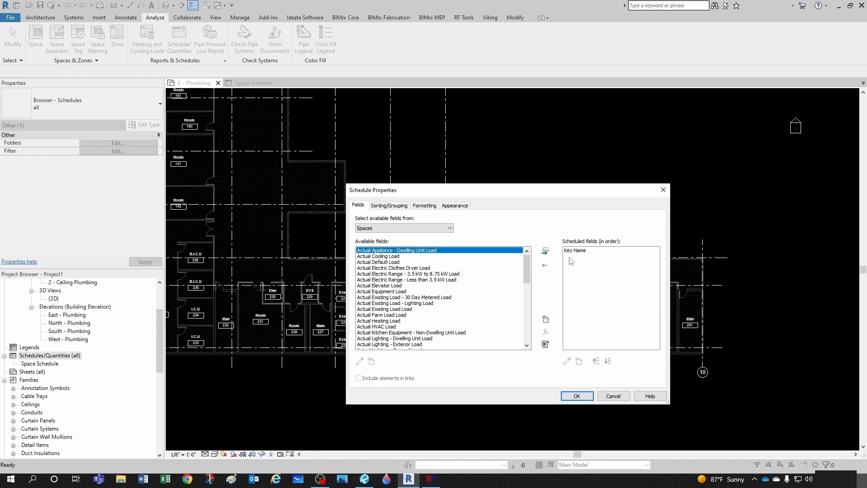
# - Look through the available space fields, switch to Revu to review the station outlets in Table 2.1-3, and return to Revit's schedule properties
pyautogui.scroll(-2, 409, 312)
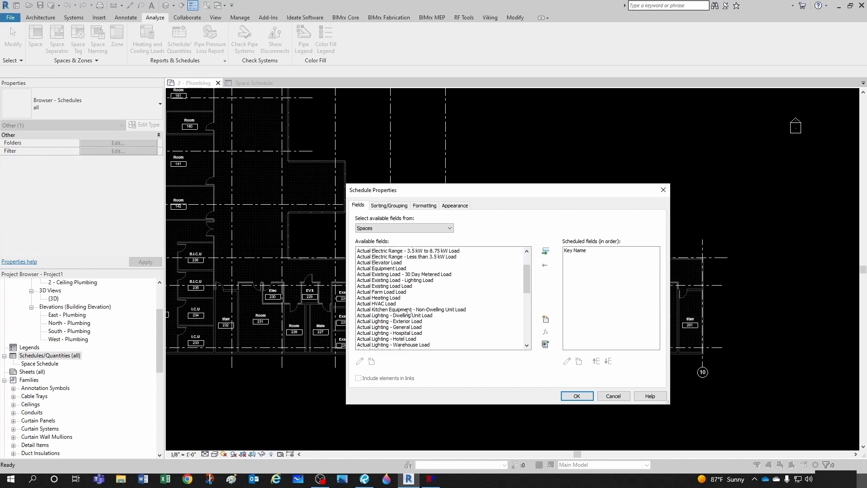
pyautogui.scroll(-10, 408, 312)
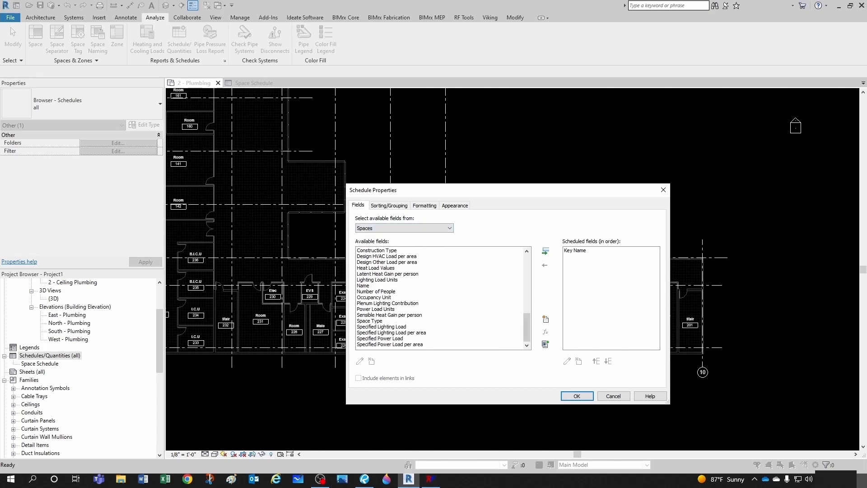
pyautogui.hotkey('alt', 'Tab')
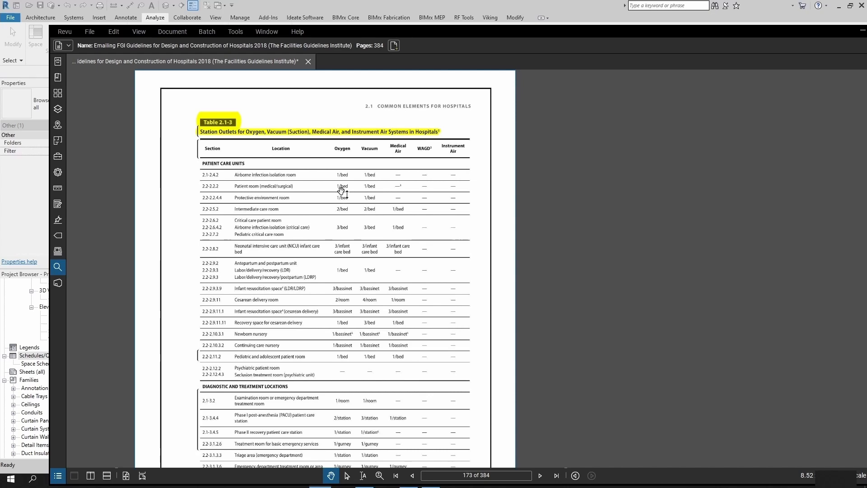
pyautogui.scroll(-1, 353, 214)
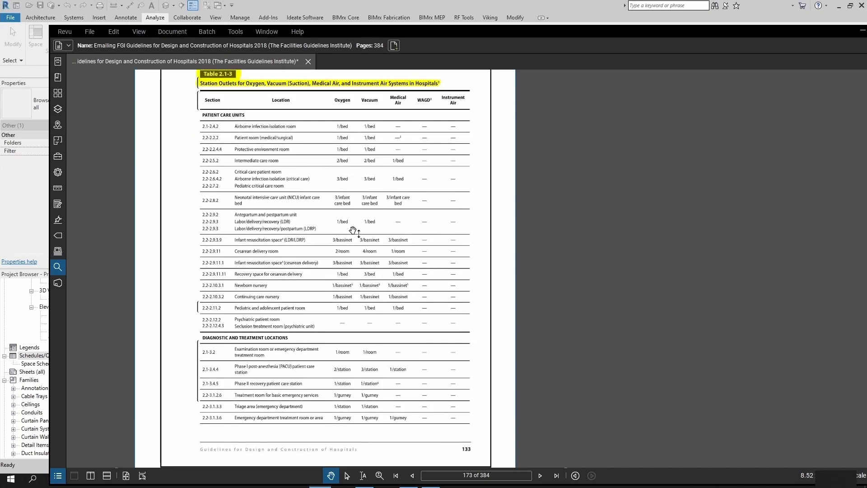
pyautogui.scroll(-1, 352, 222)
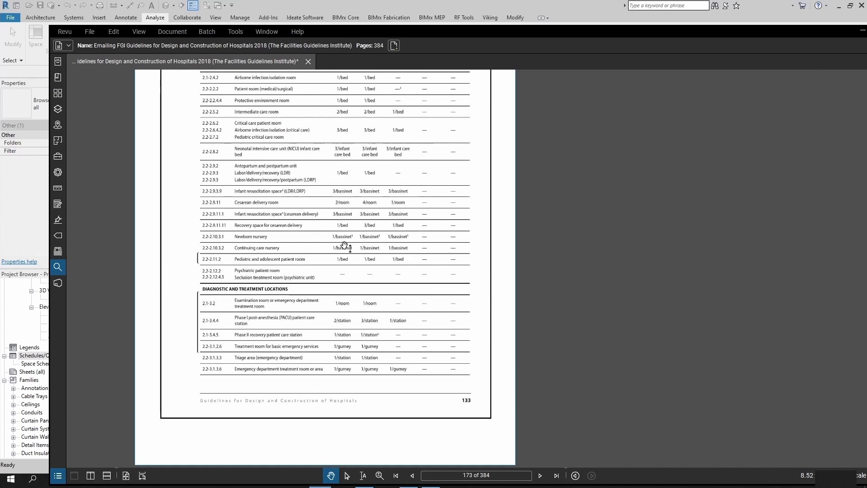
pyautogui.scroll(-2, 344, 244)
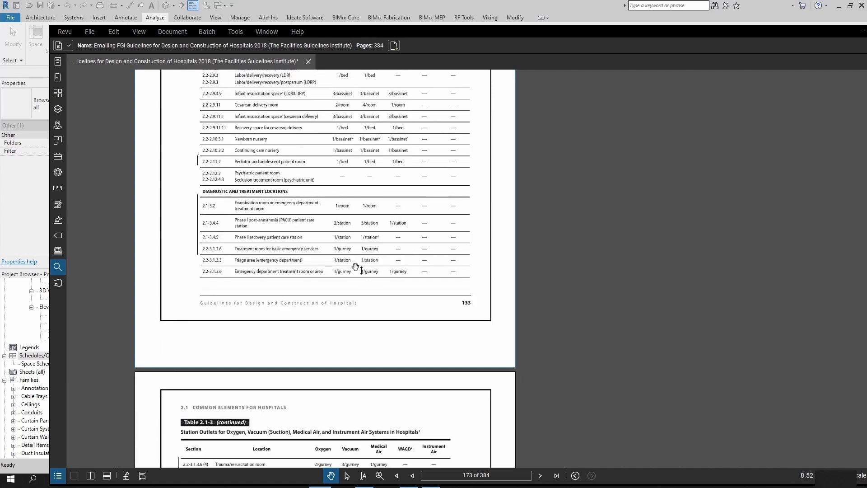
pyautogui.scroll(-4, 348, 264)
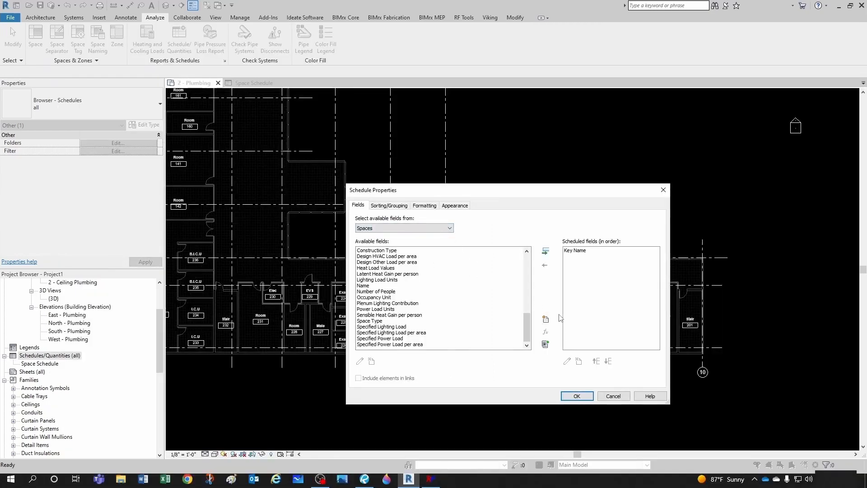
# - Start a new parameter for the key schedule, name it MedGasOutletPerHost OX with Table 2.1-3 in Revu as reference, and select the full name for copying
pyautogui.click(546, 319)
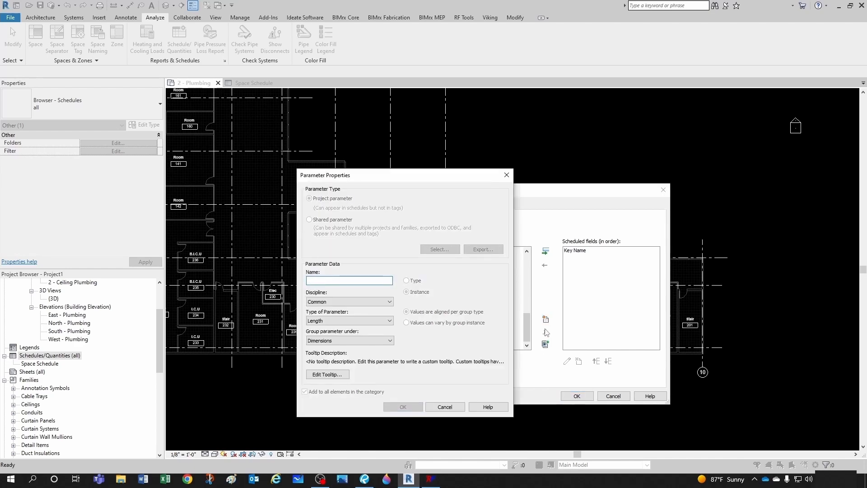
pyautogui.hotkey('alt', 'Tab')
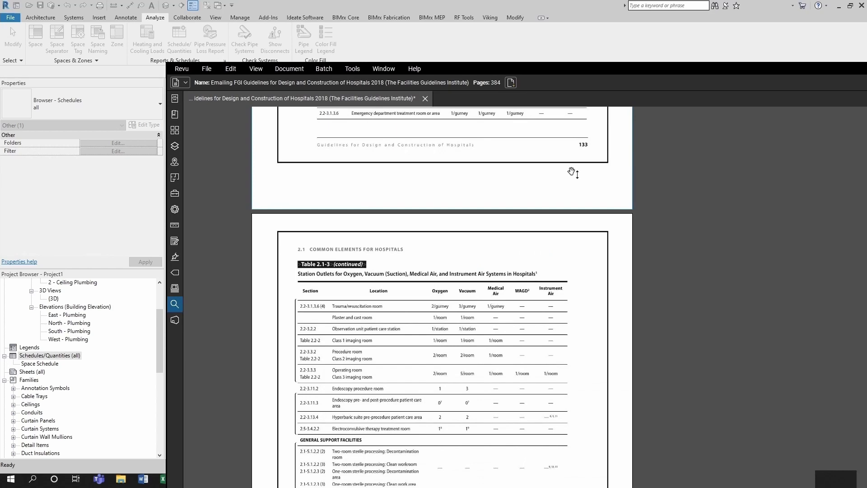
pyautogui.moveTo(597, 71); pyautogui.dragTo(866, 25)
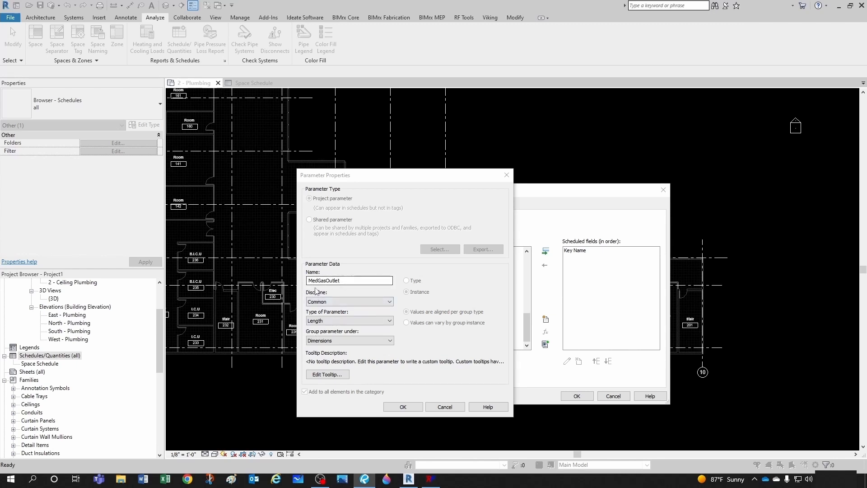
pyautogui.click(345, 280)
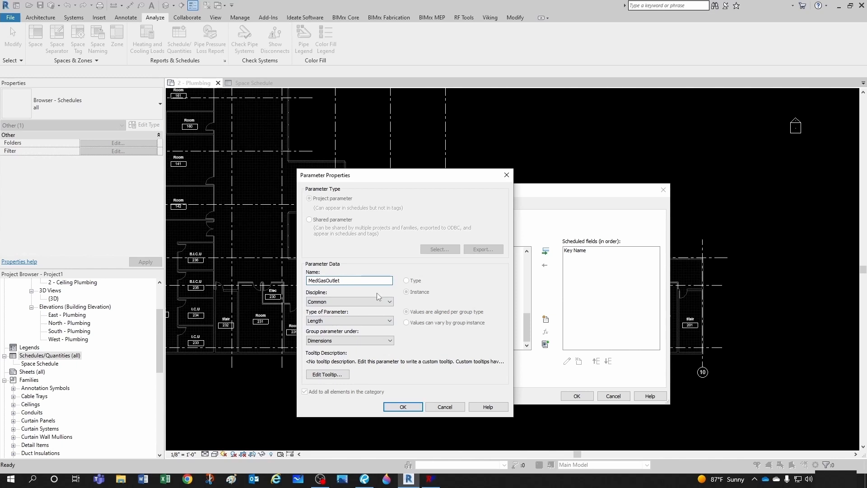
pyautogui.write('PerHost OX')
pyautogui.moveTo(363, 280); pyautogui.dragTo(308, 280)
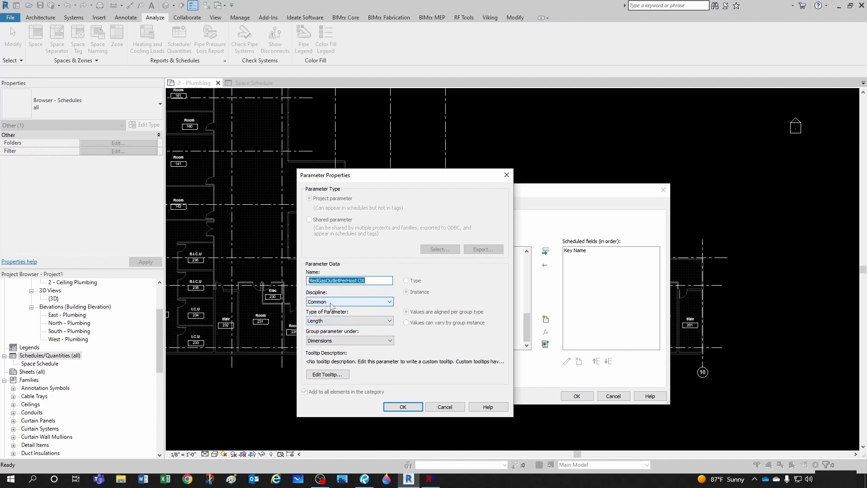
# - Set the oxygen parameter's type to Number, group it under Plumbing and add it to the scheduled fields
pyautogui.click(337, 322)
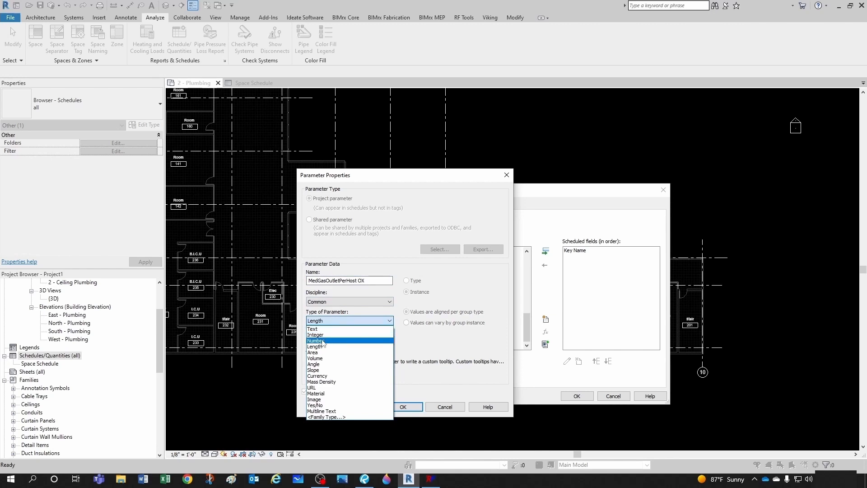
pyautogui.click(321, 341)
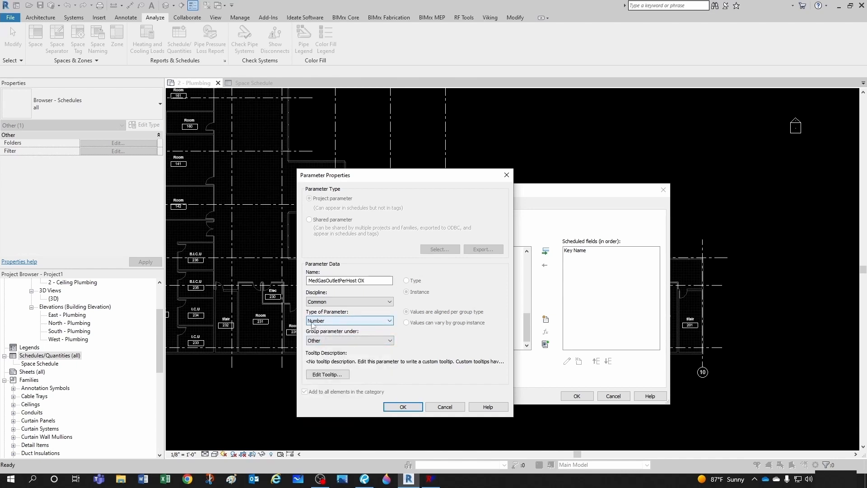
pyautogui.click(336, 344)
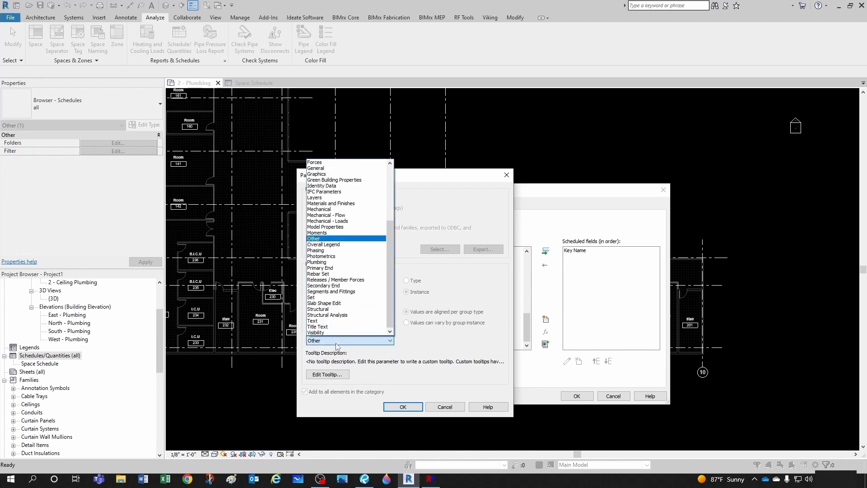
pyautogui.click(324, 264)
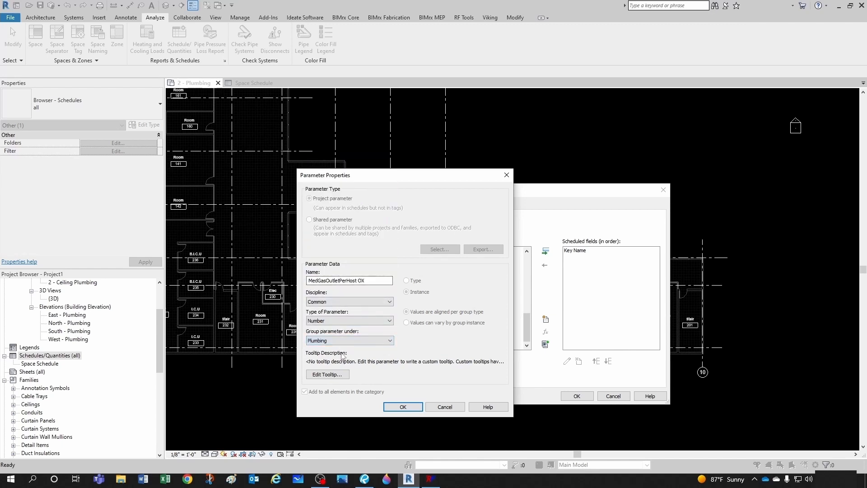
pyautogui.click(402, 406)
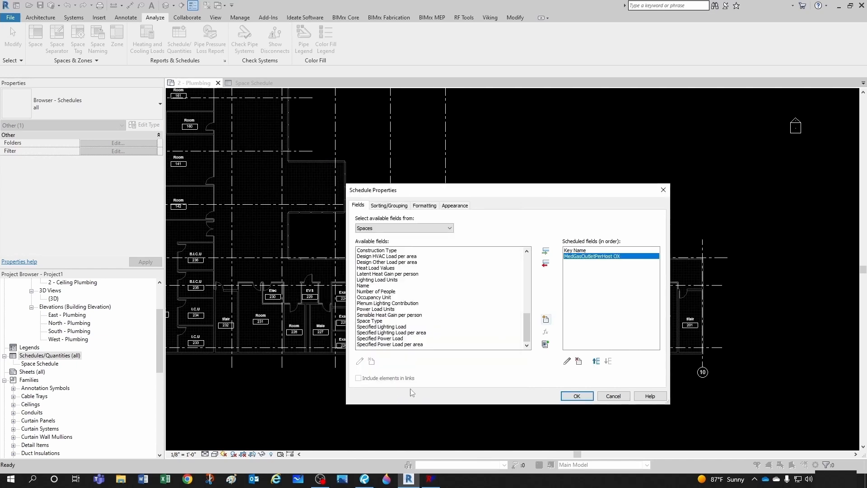
# - Start another parameter for the key schedule and name it MedGasOutletPerHost VC, reusing the copied oxygen parameter name
pyautogui.click(545, 320)
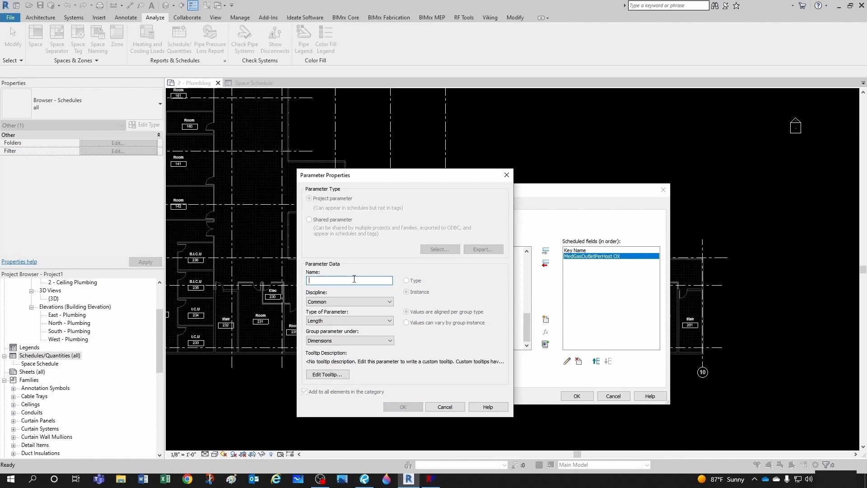
pyautogui.write('MedGasOutletPerHost OX')
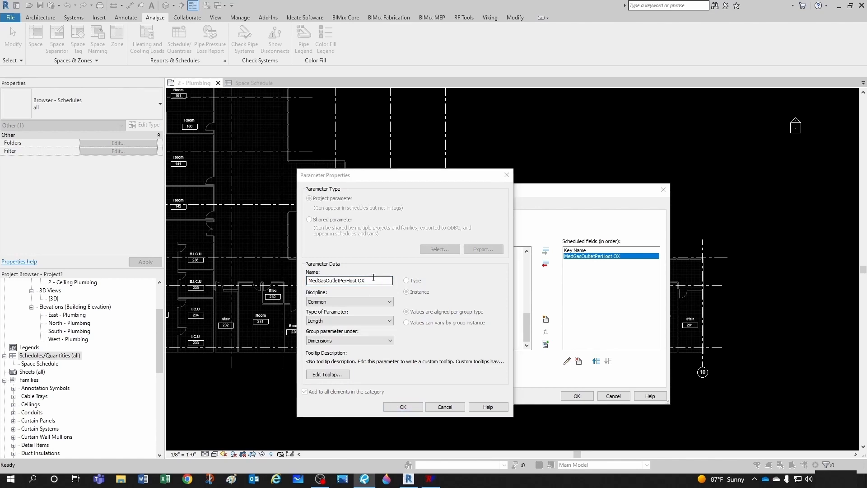
pyautogui.click(360, 281)
pyautogui.doubleClick(360, 281)
pyautogui.write('V')
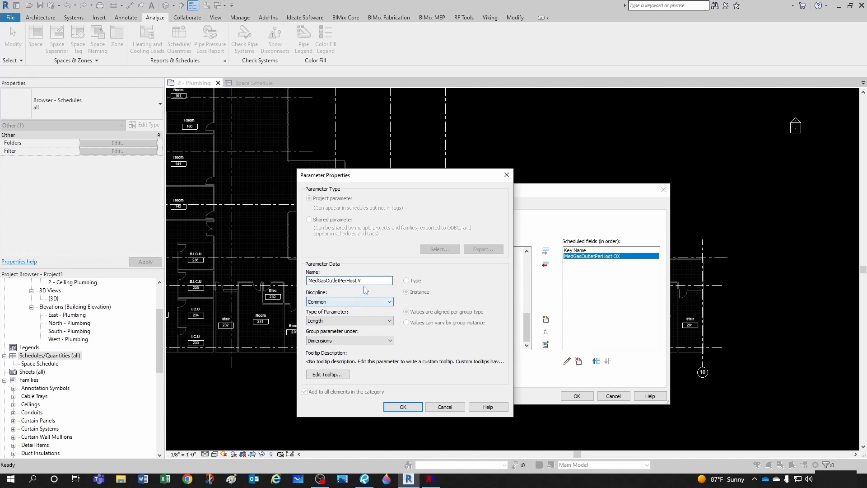
pyautogui.write('C')
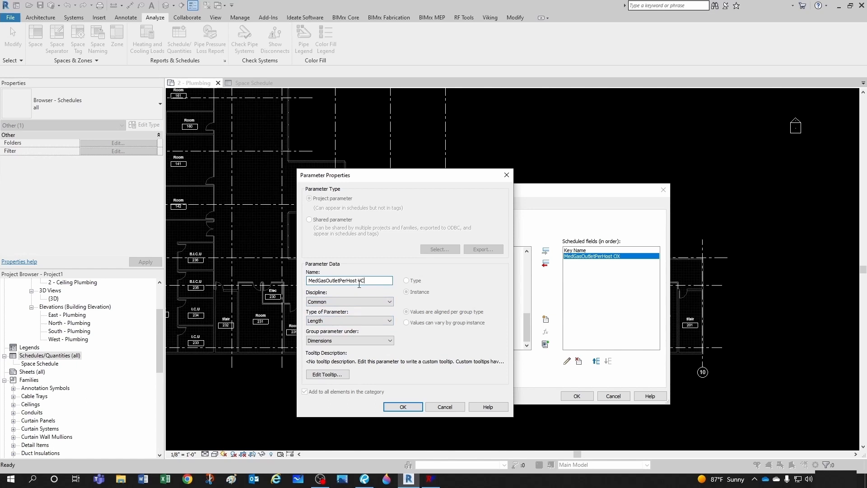
# - Keep the vacuum parameter's discipline as Common, set its type to Number, group it under Plumbing and add it to the scheduled fields
pyautogui.click(338, 301)
pyautogui.click(337, 302)
pyautogui.click(333, 303)
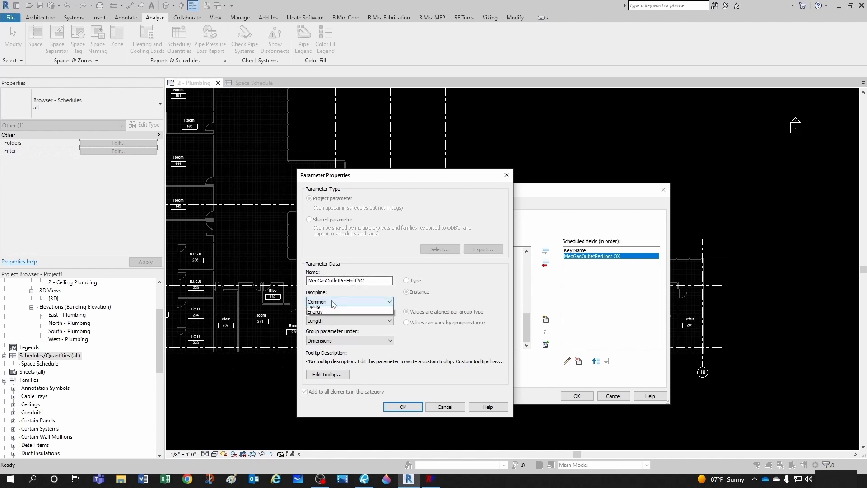
pyautogui.click(333, 304)
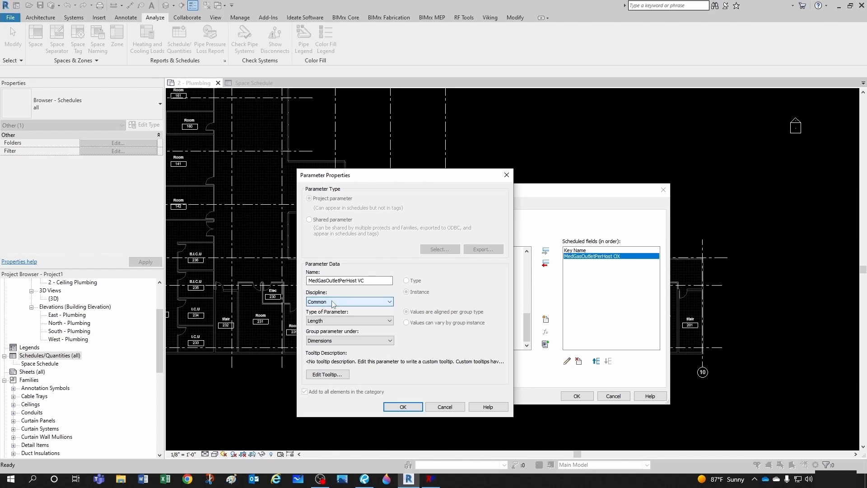
pyautogui.click(336, 320)
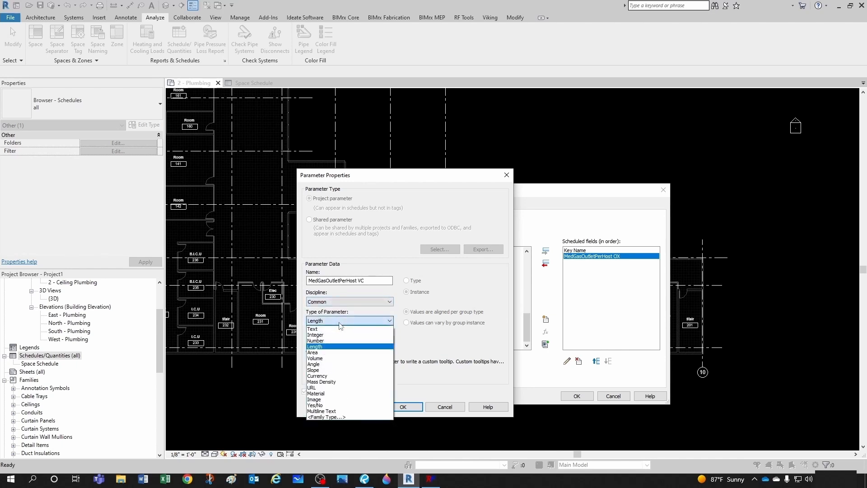
pyautogui.click(339, 341)
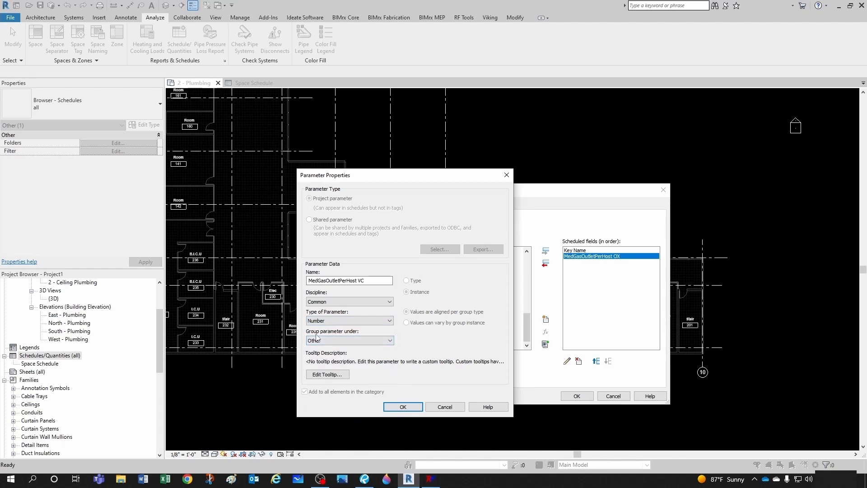
pyautogui.click(317, 339)
pyautogui.click(336, 266)
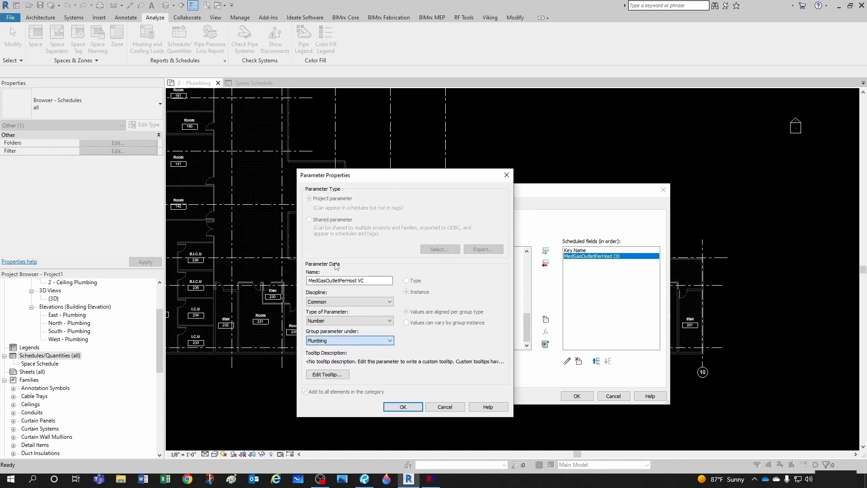
pyautogui.click(401, 407)
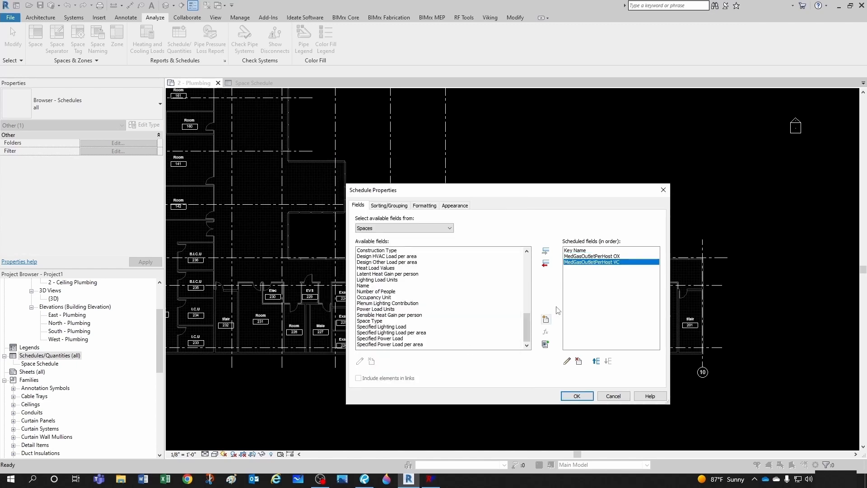
# - Add a medical air parameter named MedGasOutletPerHost MA to the scheduled fields, with type Number and grouped under Plumbing
pyautogui.click(545, 320)
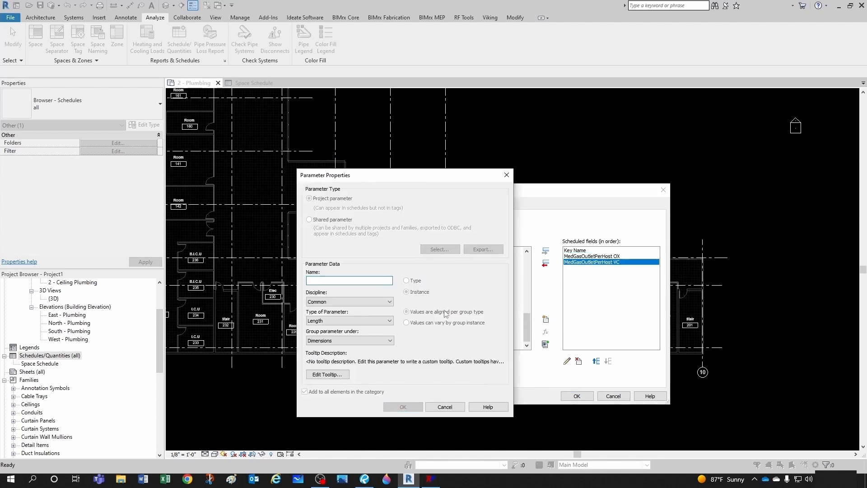
pyautogui.write('MedGasOutletPerHost OX')
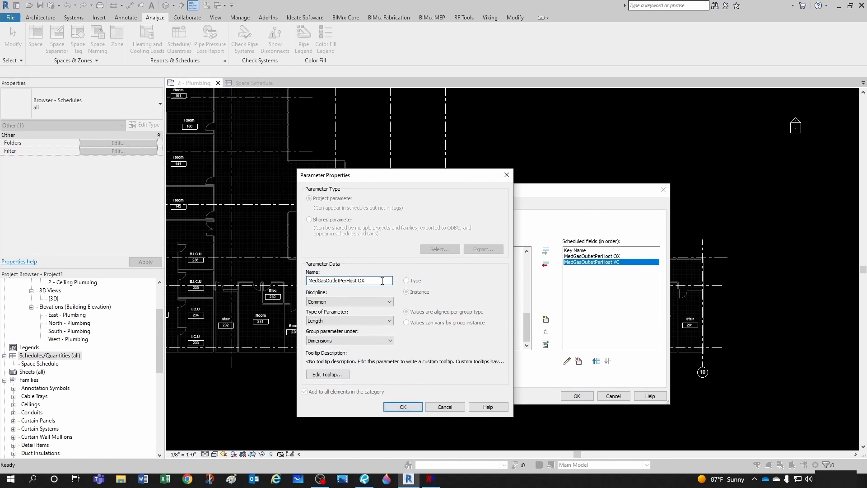
pyautogui.write('MA')
pyautogui.click(334, 321)
pyautogui.click(334, 341)
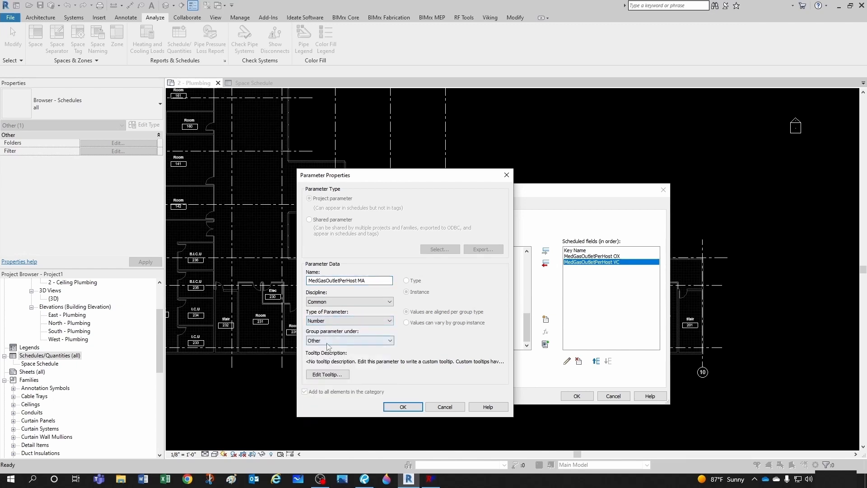
pyautogui.click(328, 340)
pyautogui.click(318, 262)
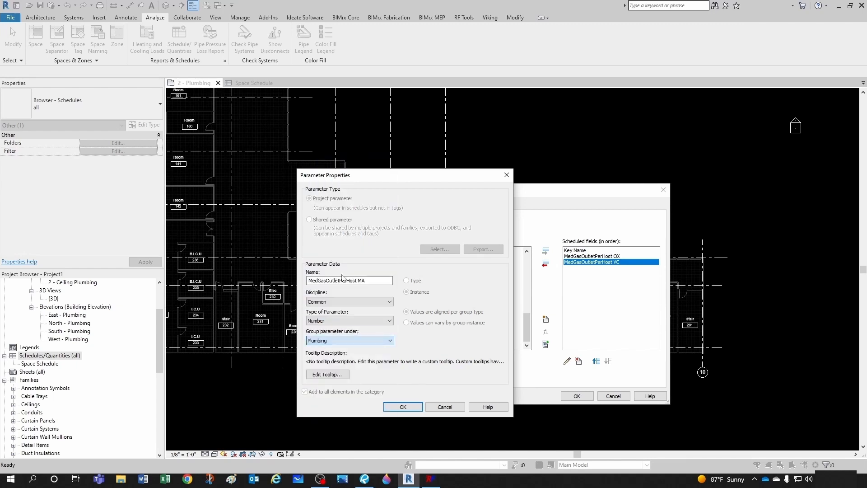
pyautogui.click(402, 407)
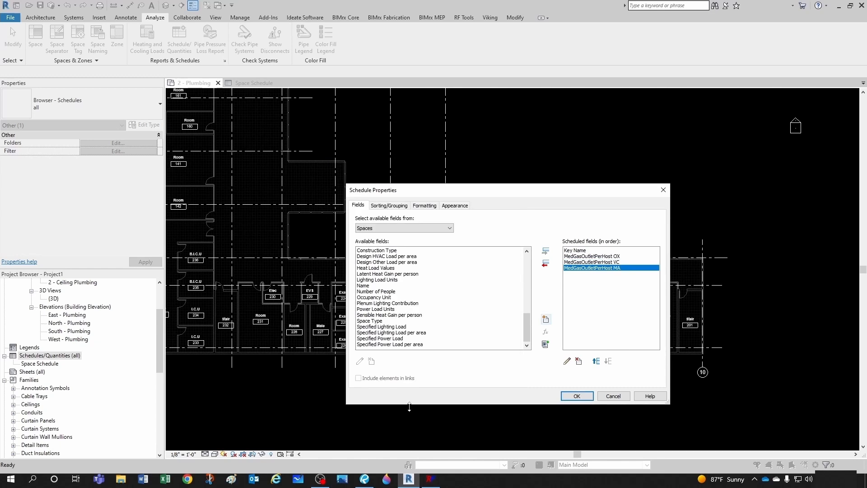
# - Add a parameter named MedGasOutletPerHost WAGD to the scheduled fields, with type Number and grouped under Plumbing
pyautogui.click(546, 319)
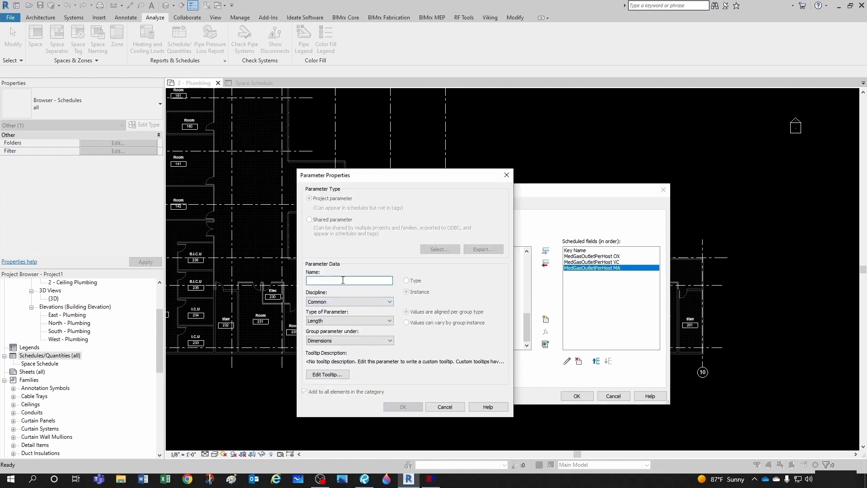
pyautogui.write('MedGasOutletPerHost OX')
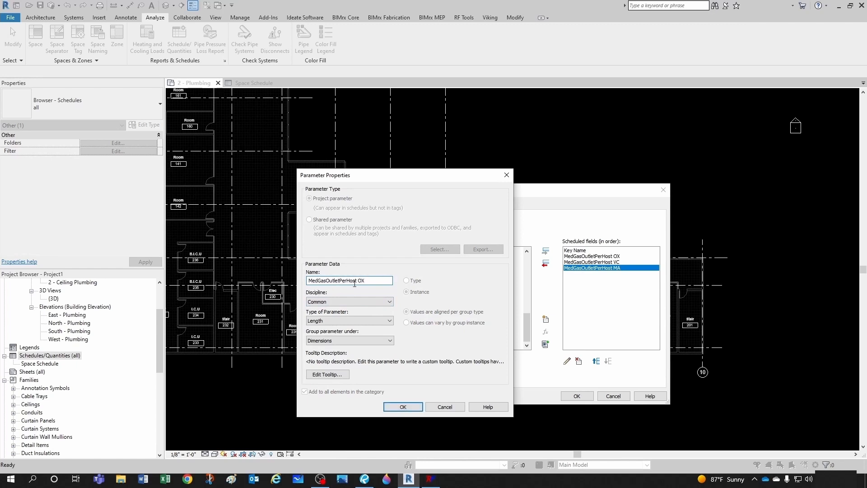
pyautogui.moveTo(365, 281); pyautogui.dragTo(360, 280)
pyautogui.write('WAGD')
pyautogui.click(322, 321)
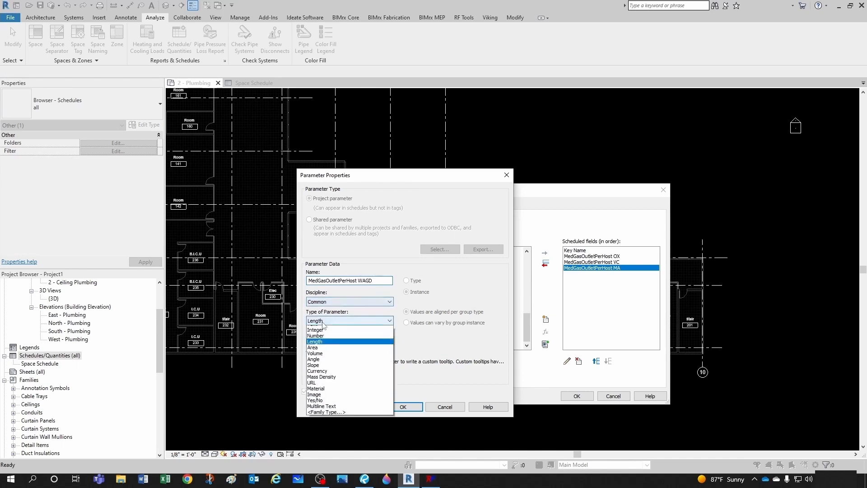
pyautogui.click(324, 359)
pyautogui.click(336, 341)
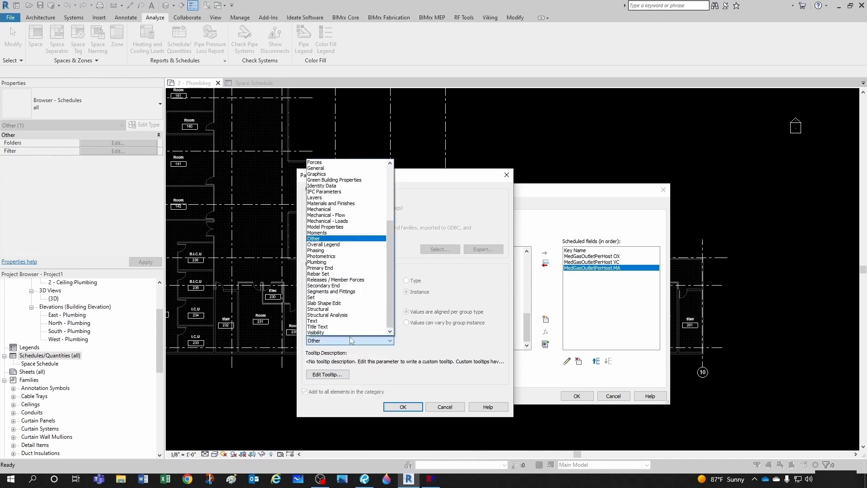
pyautogui.click(332, 262)
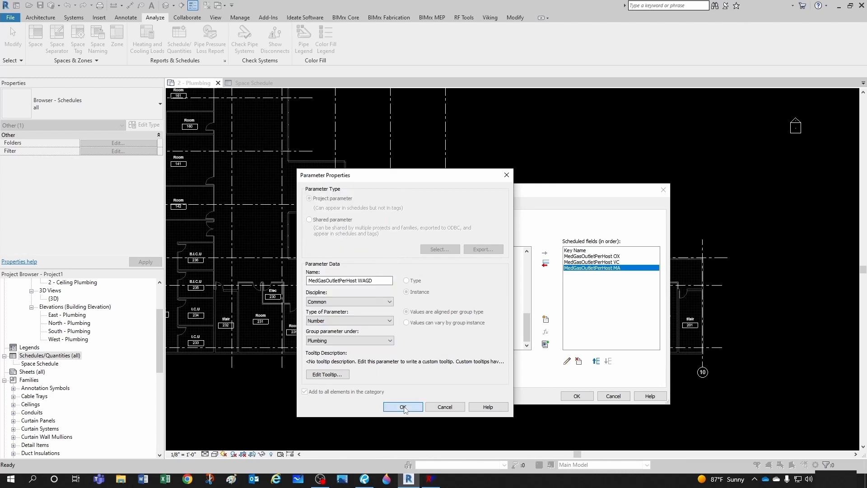
pyautogui.click(403, 406)
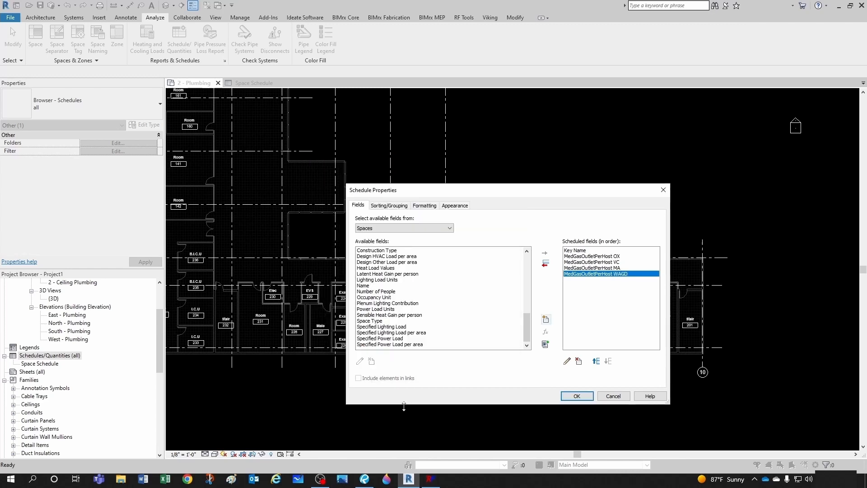
# - Add an instrument air parameter named MedGasOutletPerHost IA, type Number, grouped under Plumbing, and create the key schedule from the defined fields
pyautogui.click(546, 319)
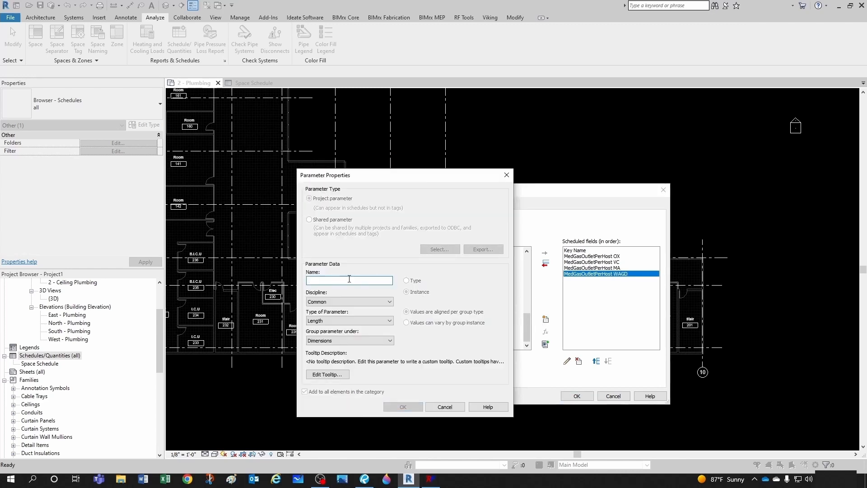
pyautogui.write('MedGasOutletPerHost OX')
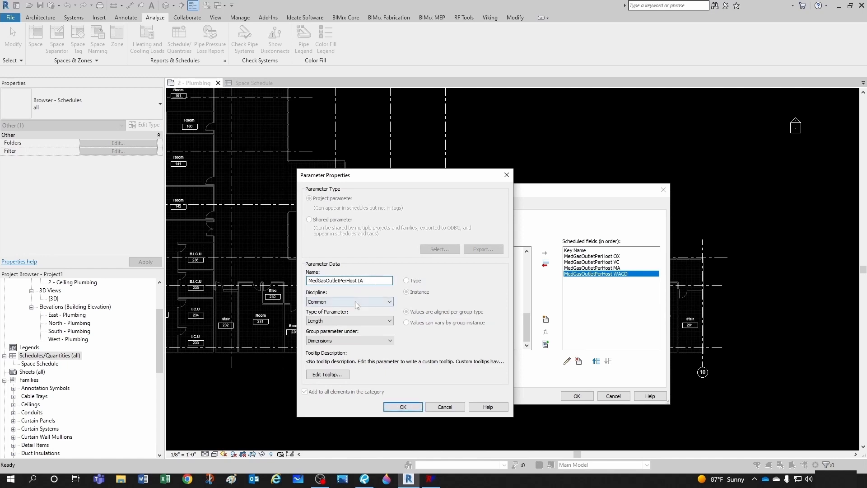
pyautogui.click(330, 323)
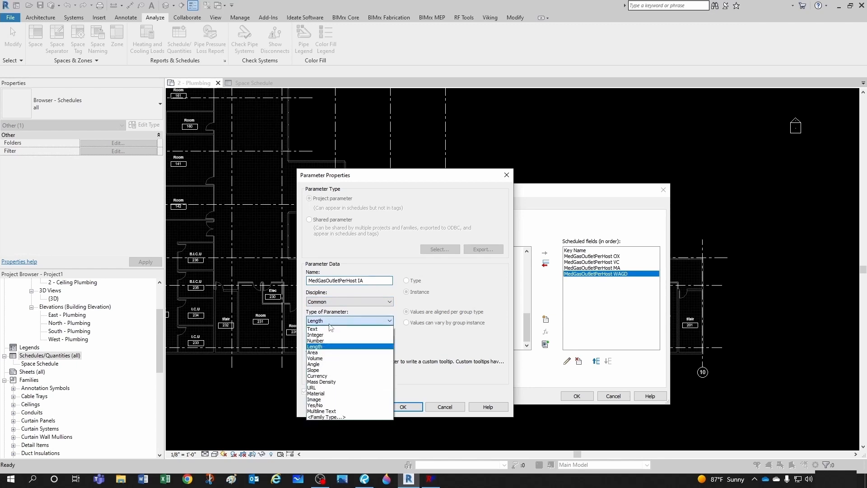
pyautogui.click(333, 340)
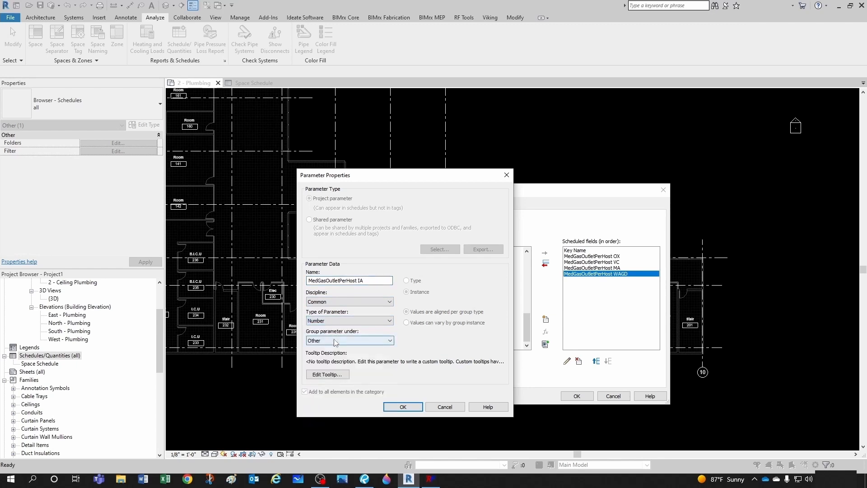
pyautogui.click(335, 341)
pyautogui.click(334, 263)
pyautogui.click(391, 407)
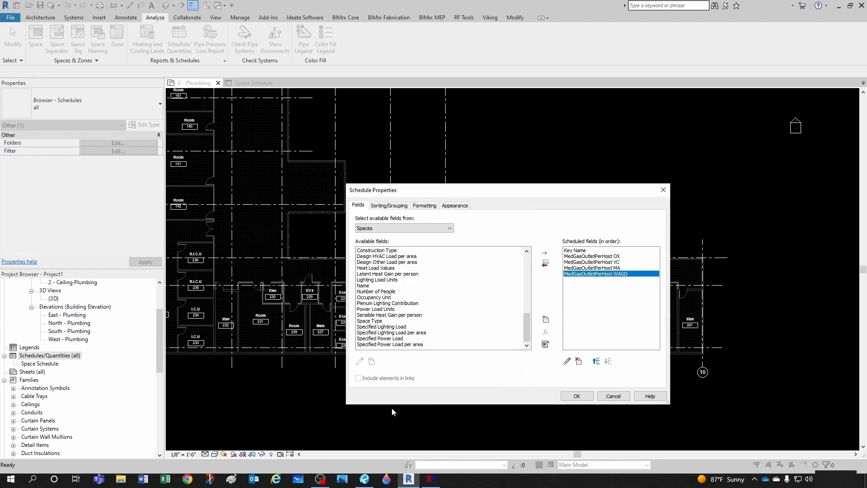
pyautogui.click(575, 396)
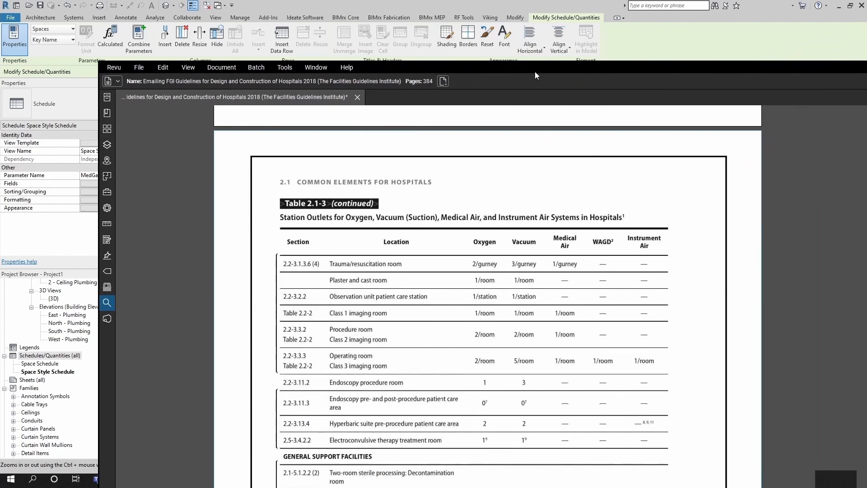
# - Check the station outlets in Table 2.1-3 in Revu and move its window clear of Revit
pyautogui.hotkey('alt', 'Tab')
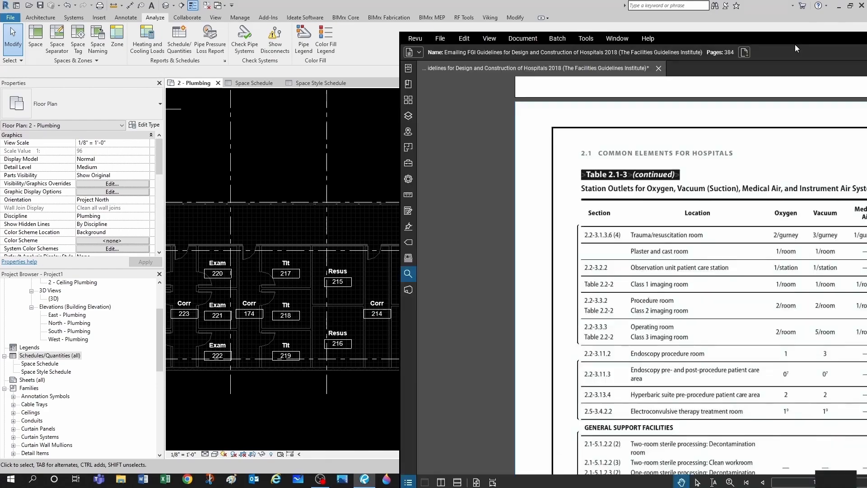
pyautogui.moveTo(866, 41); pyautogui.dragTo(442, 58)
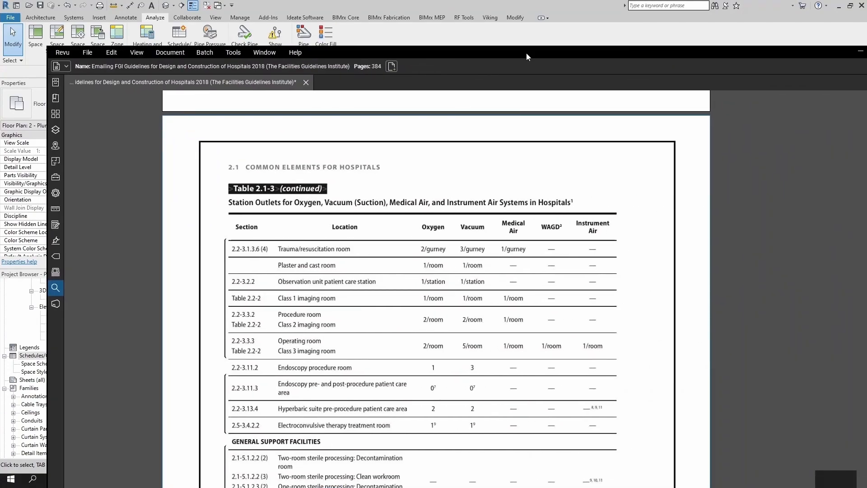
pyautogui.moveTo(526, 53); pyautogui.dragTo(866, 55)
# - Return to Revit's schedules and close the Space Schedule view, keeping the Space Style Schedule open
pyautogui.click(320, 83)
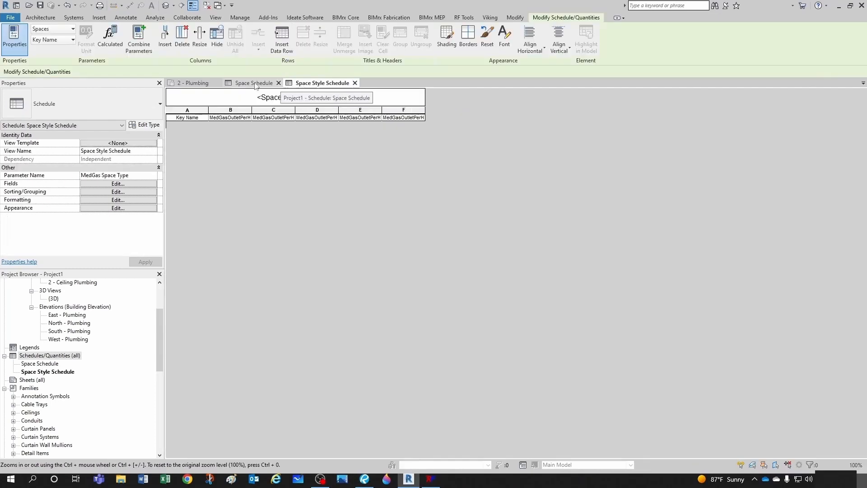
pyautogui.click(255, 84)
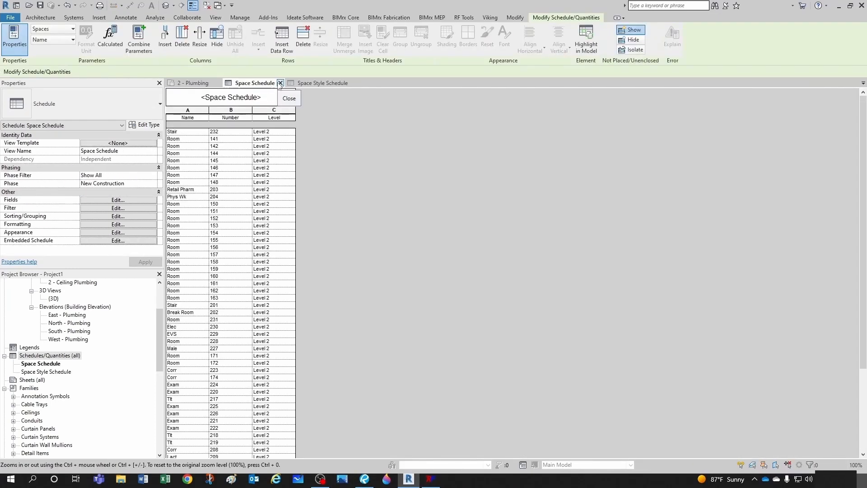
pyautogui.click(280, 83)
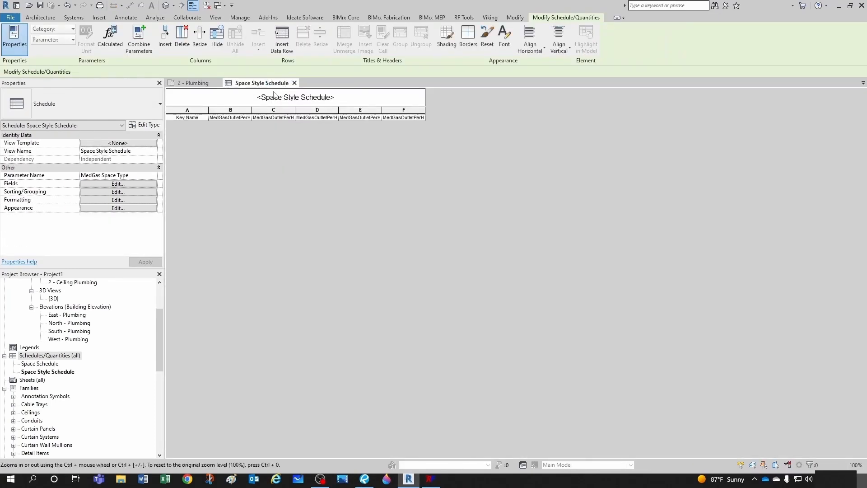
# - Insert a data row in the Space Style Schedule and set its key name to Trauma-Resuscitation Room
pyautogui.click(281, 36)
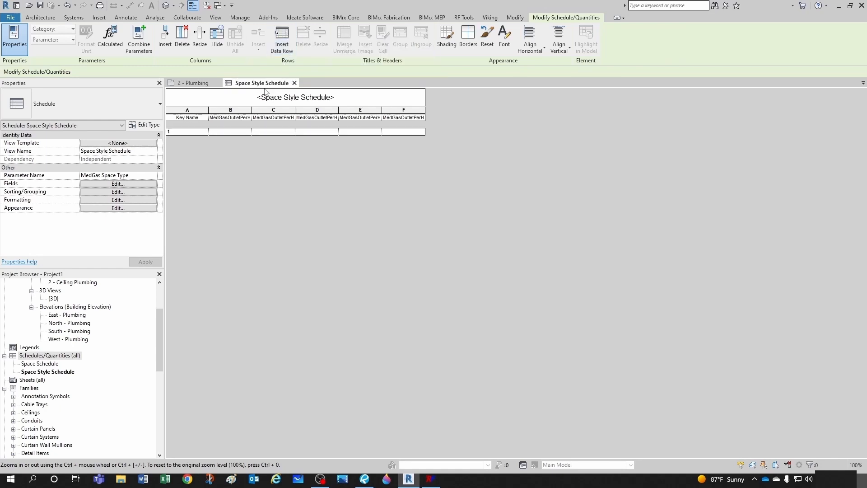
pyautogui.click(187, 131)
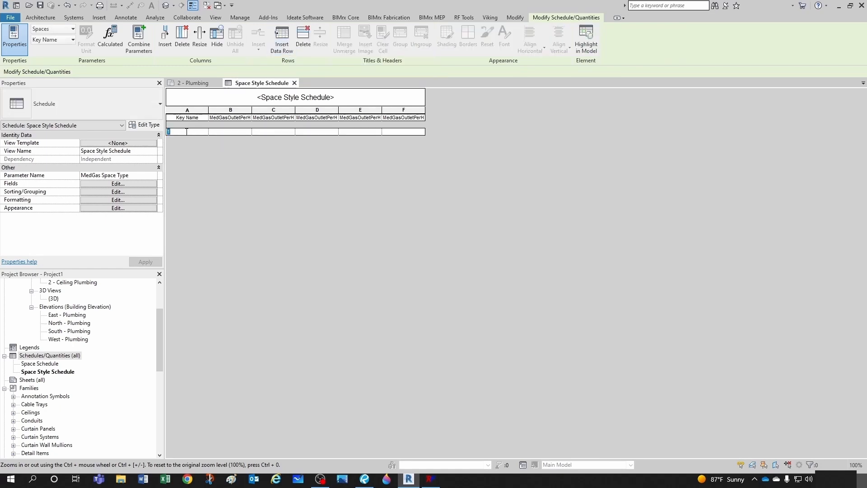
pyautogui.write('Trauma-Resuscitation Room')
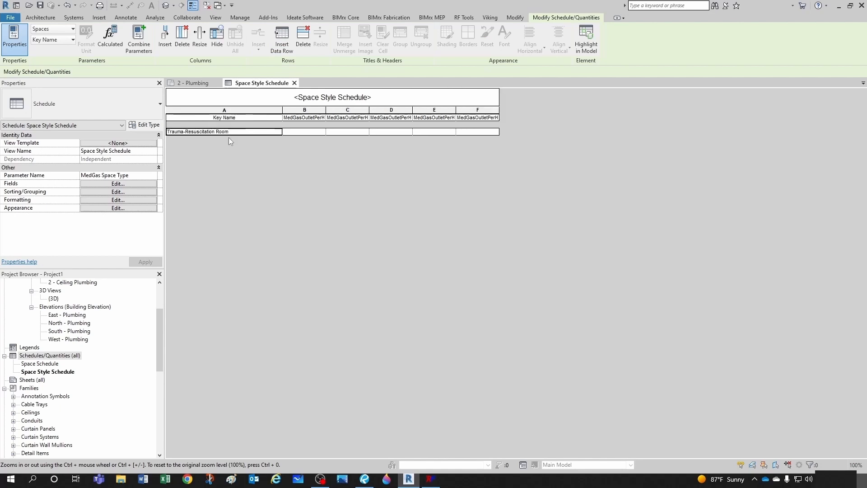
# - Enter 2 OX, 3 VC, 1 MA, 0 WAGD and 0 IA outlets for Trauma-Resuscitation Room, and widen the outlet columns to fit their headings
pyautogui.click(294, 131)
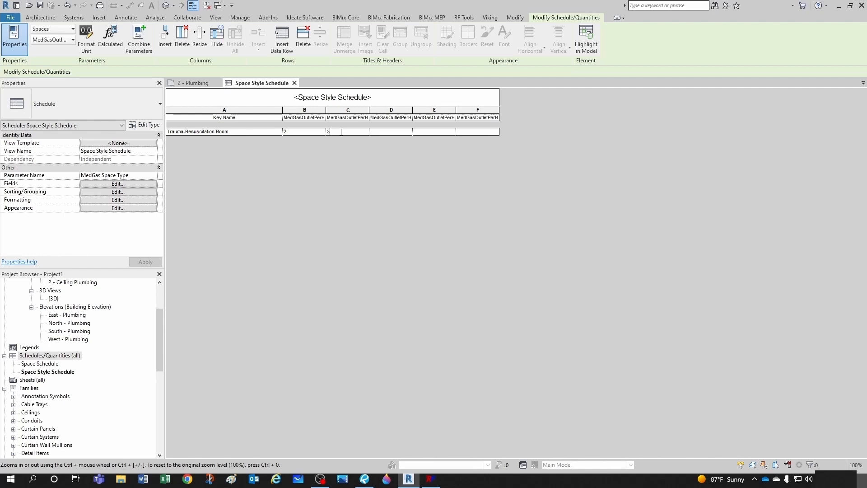
pyautogui.click(394, 132)
pyautogui.doubleClick(413, 111)
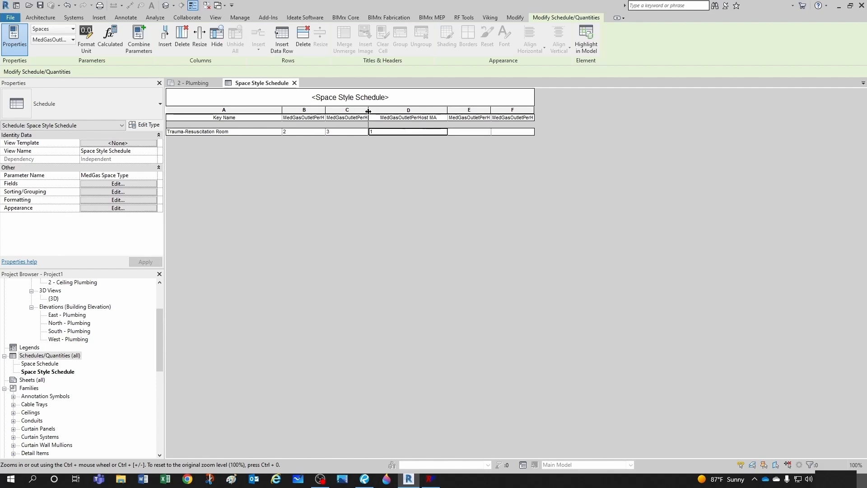
pyautogui.moveTo(368, 111); pyautogui.dragTo(389, 109)
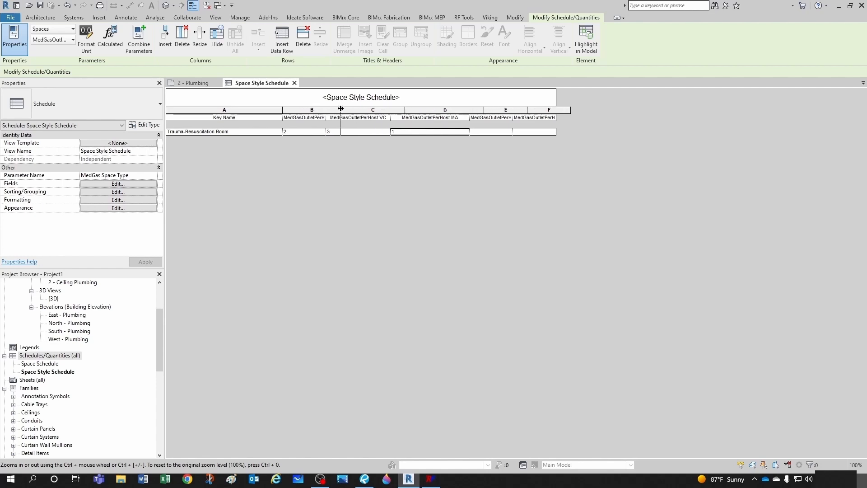
pyautogui.moveTo(325, 108); pyautogui.dragTo(360, 110)
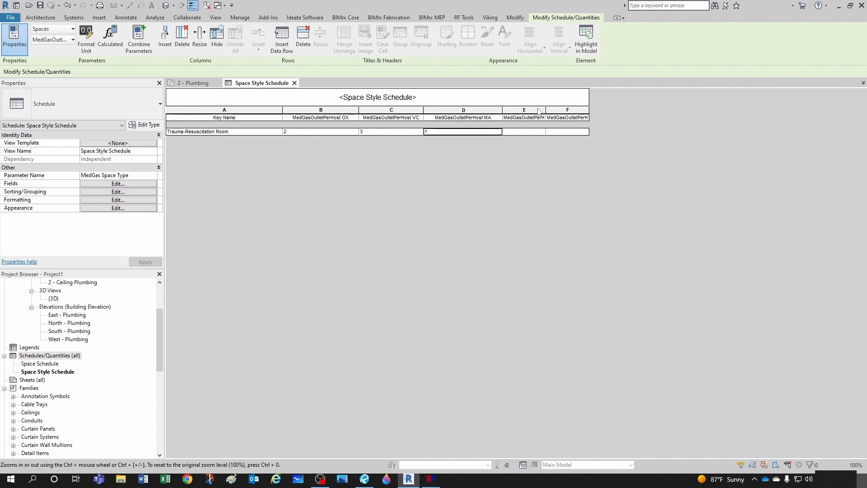
pyautogui.moveTo(545, 109); pyautogui.dragTo(683, 110)
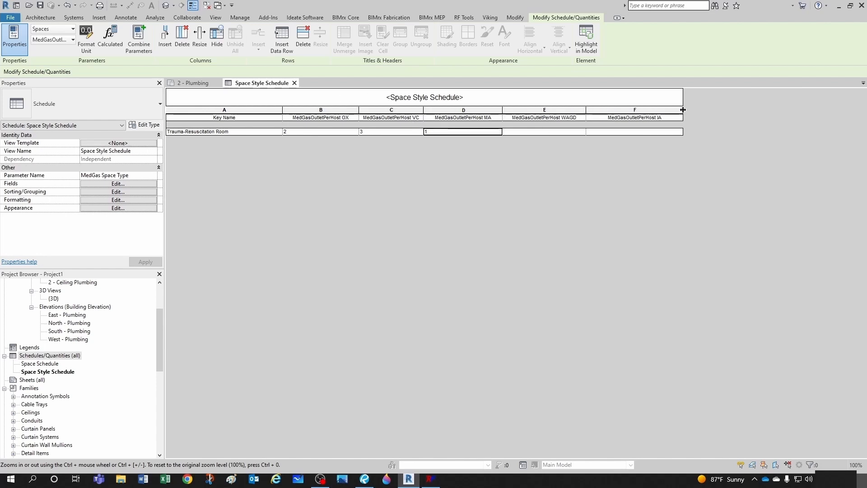
pyautogui.click(543, 132)
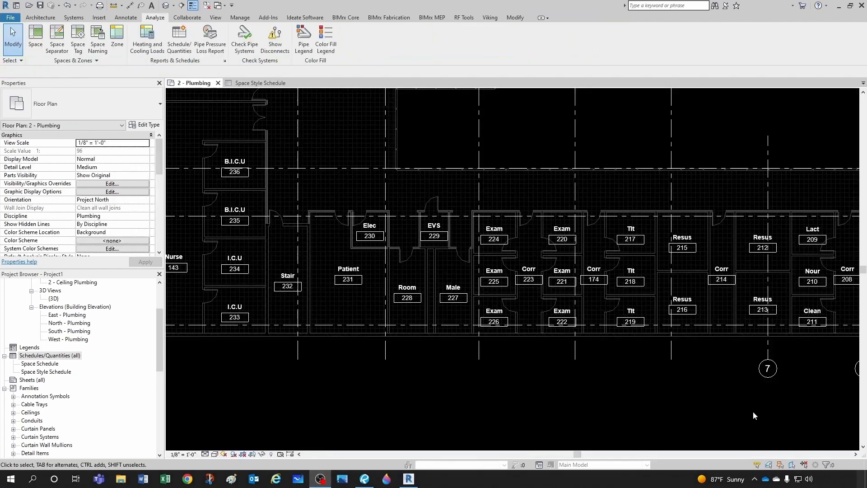
# - Check the plan's room types against the patient care rows of Table 2.1-3 in Revu, leaving its window clear of Revit
pyautogui.scroll(3, 457, 369)
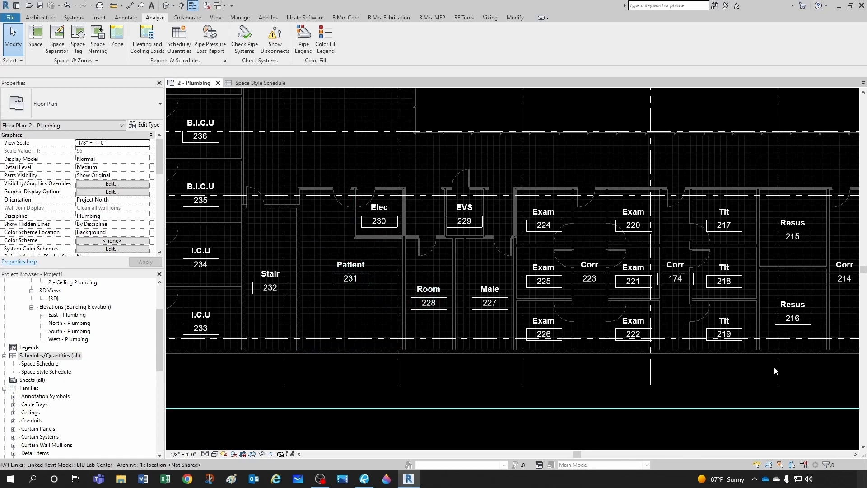
pyautogui.hotkey('alt', 'Tab')
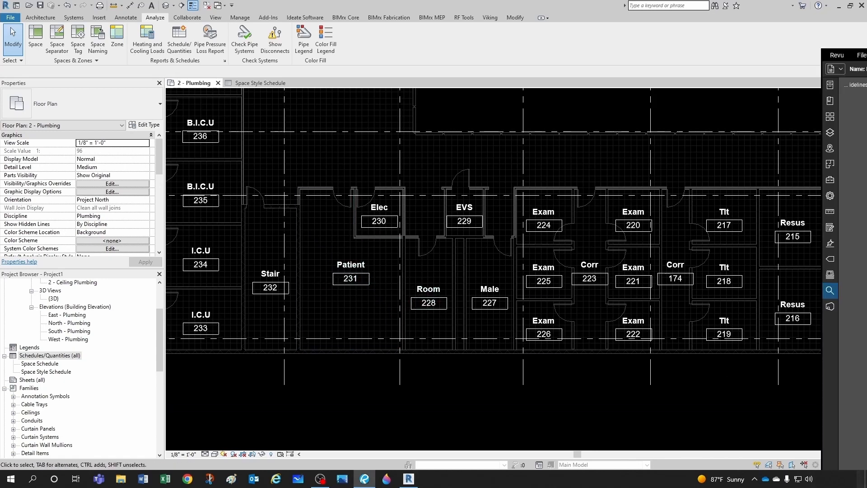
pyautogui.moveTo(866, 55); pyautogui.dragTo(594, 83)
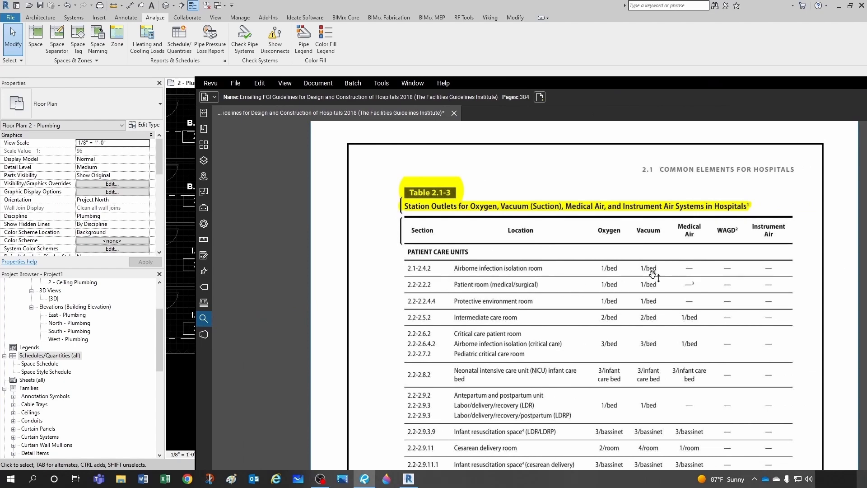
pyautogui.moveTo(658, 84); pyautogui.dragTo(866, 84)
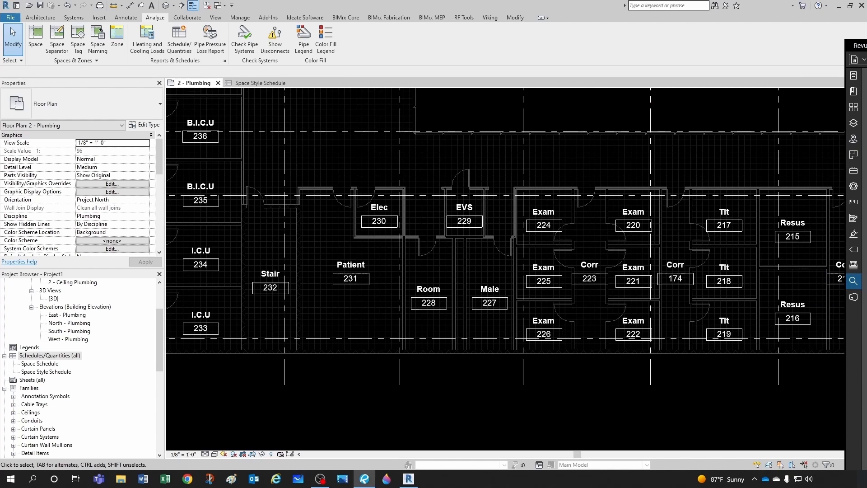
# - Insert a Space Style Schedule row named Patient Room (Medical-Surgical) with 1 OX, 1 VC, 0 MA, 0 WAGD and 0 IA outlets
pyautogui.click(244, 83)
pyautogui.click(282, 39)
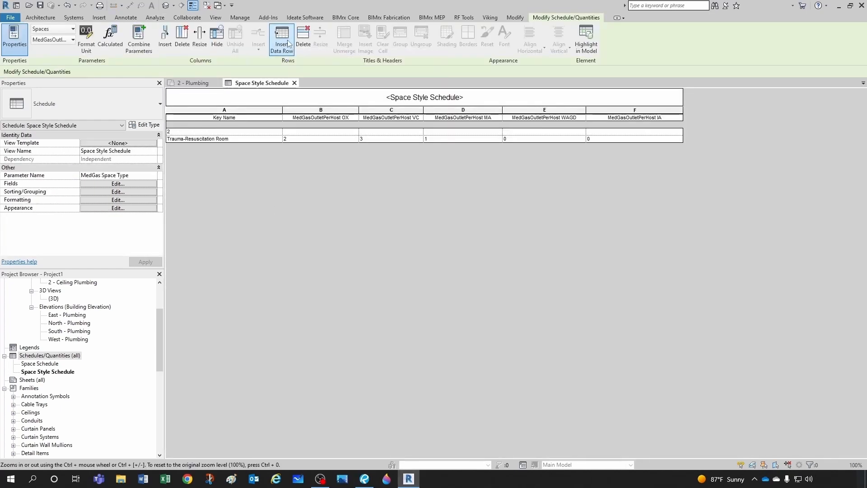
pyautogui.click(184, 132)
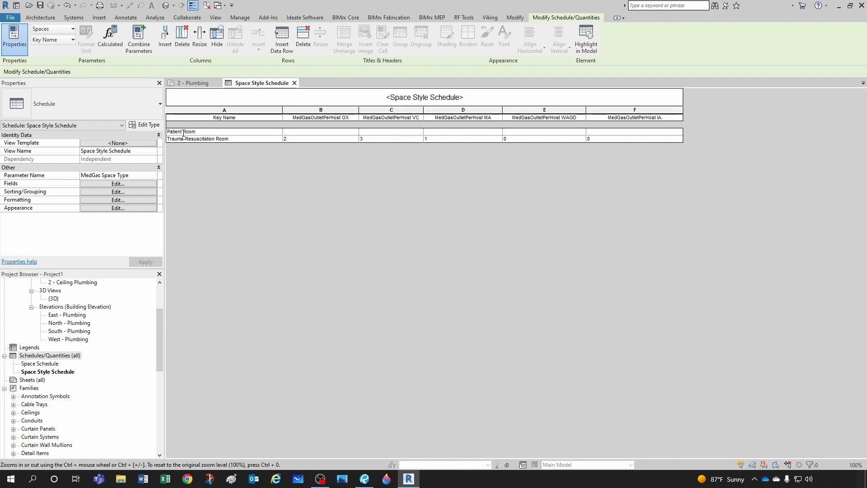
pyautogui.write('Patient Room (medical-Surgical')
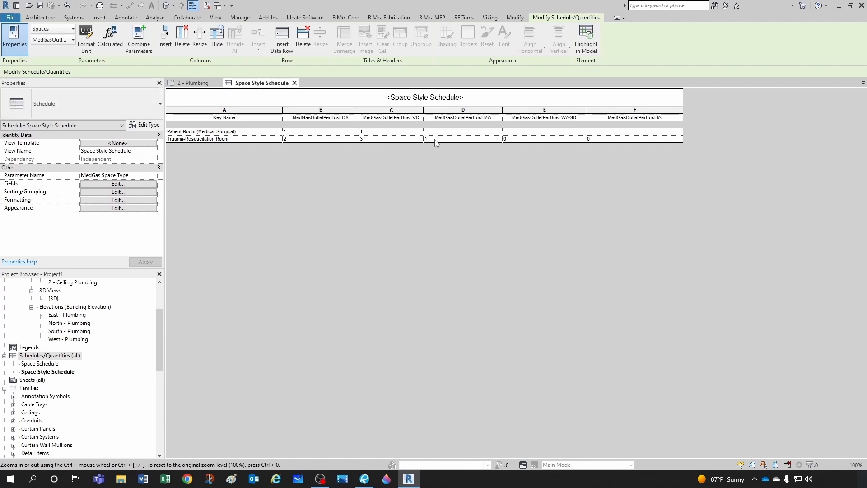
pyautogui.click(455, 132)
pyautogui.click(607, 133)
# - Check the footnotes of Table 2.1-3 in Revu and set the MA outlets of Patient Room (Medical-Surgical) to 1 in Revit
pyautogui.moveTo(866, 51); pyautogui.dragTo(538, 64)
pyautogui.moveTo(484, 64); pyautogui.dragTo(549, 69)
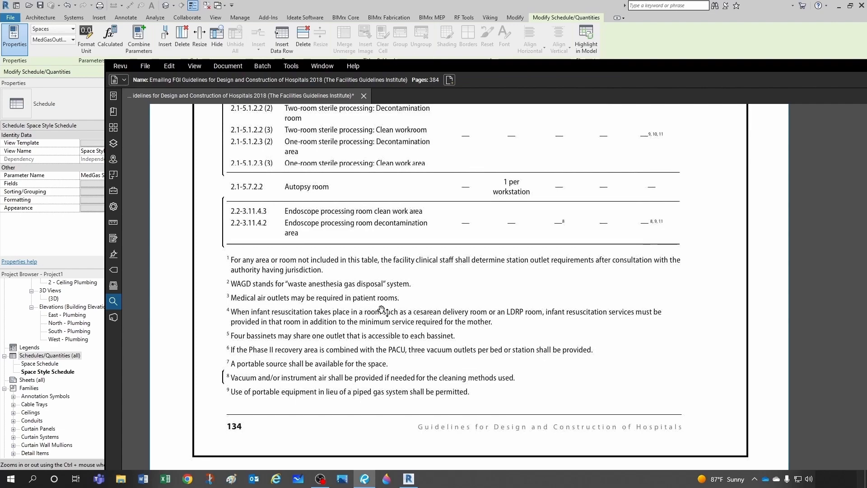
pyautogui.moveTo(540, 65); pyautogui.dragTo(866, 87)
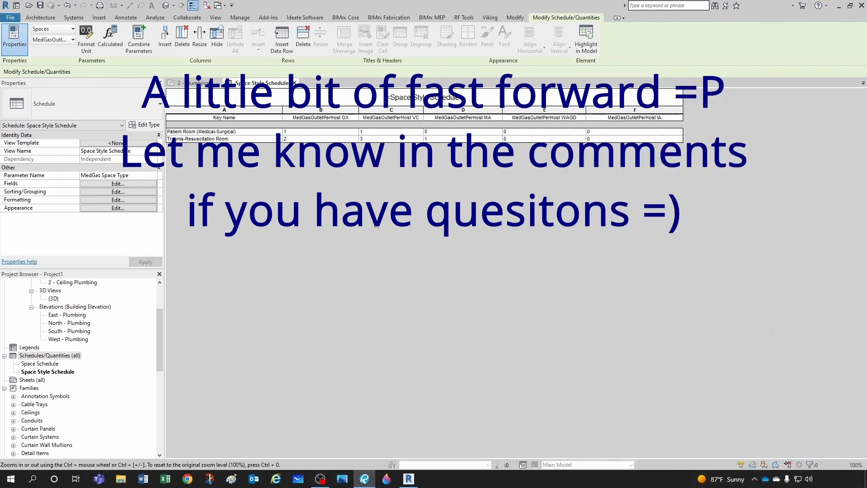
pyautogui.click(451, 132)
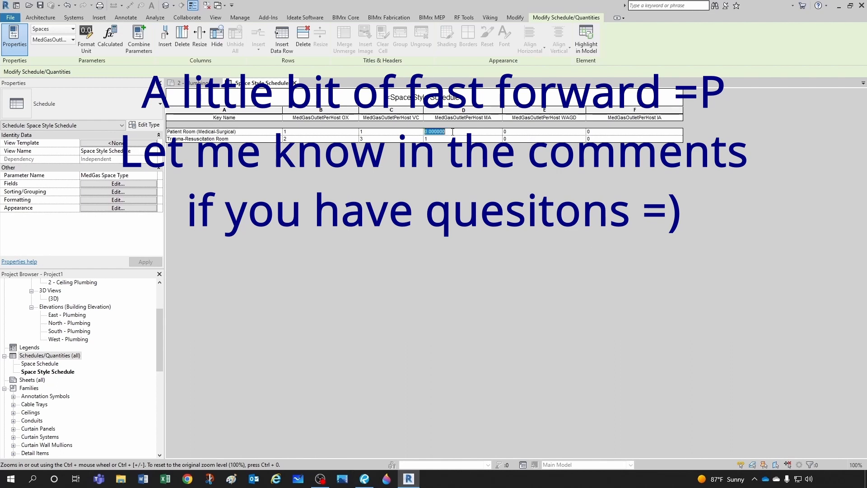
pyautogui.write('1')
pyautogui.press('Tab')
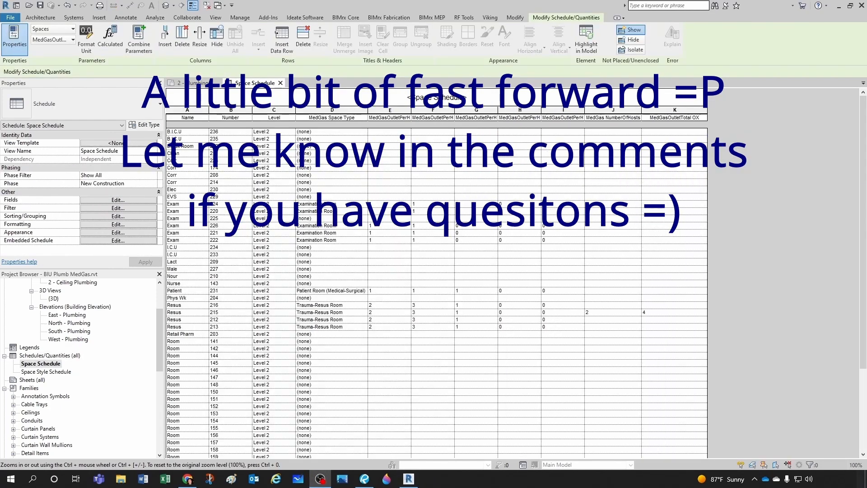
# - Start a new calculated value in the Space Schedule's fields and name it MedGasOutletTotal VC
pyautogui.click(118, 200)
pyautogui.click(546, 332)
pyautogui.click(428, 306)
pyautogui.write('MedGasOutletTotal OX')
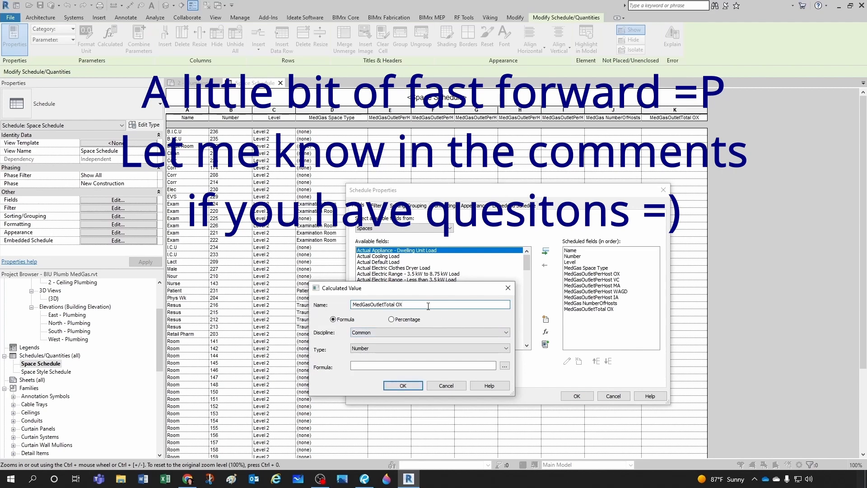
pyautogui.hotkey('alt', 'Tab')
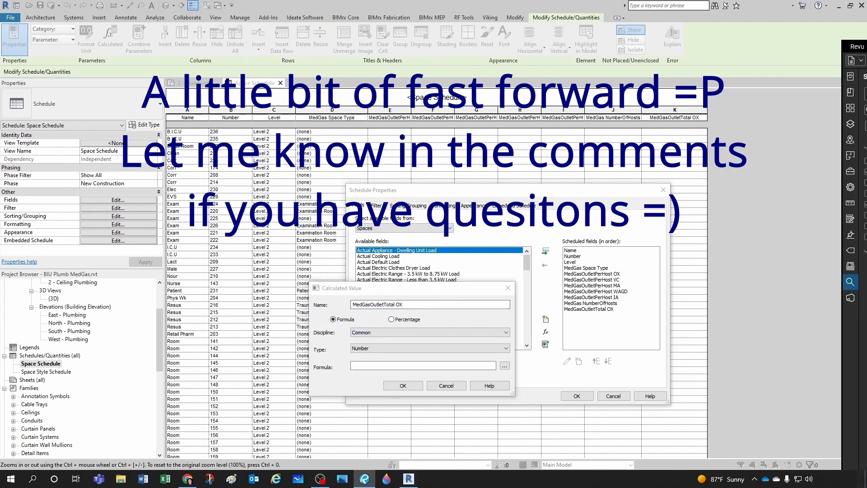
pyautogui.click(446, 385)
pyautogui.click(613, 396)
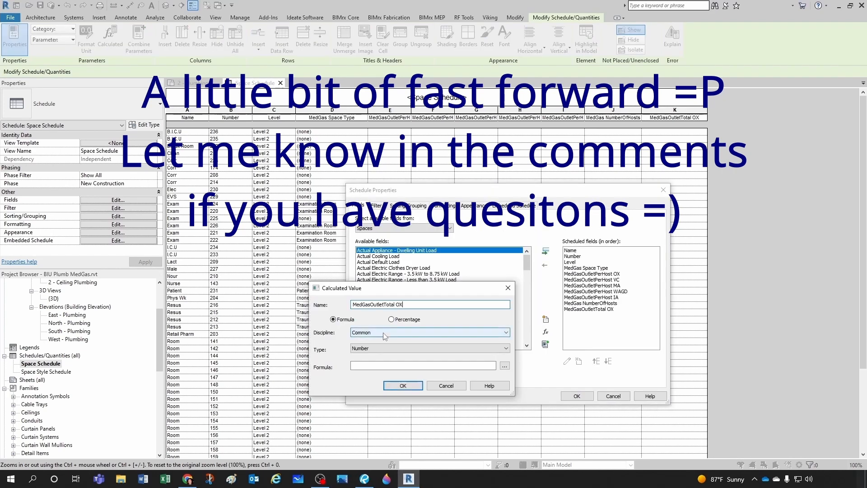
pyautogui.click(507, 365)
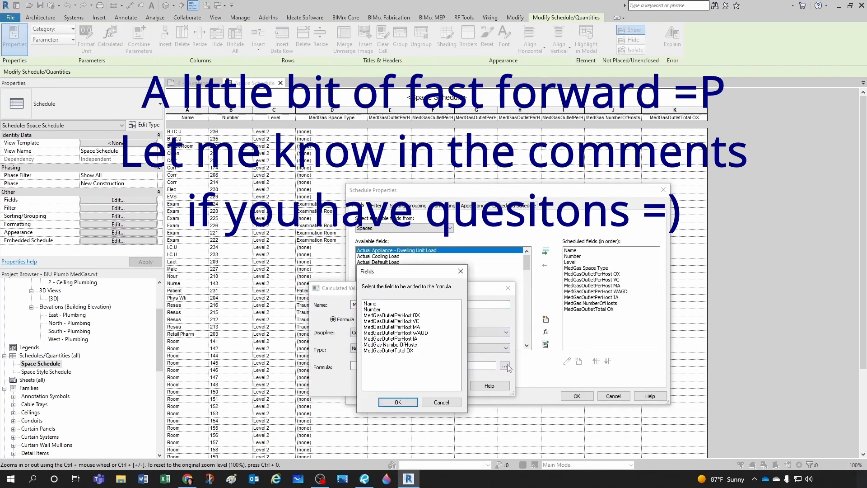
pyautogui.moveTo(435, 271); pyautogui.dragTo(482, 354)
pyautogui.click(508, 353)
pyautogui.doubleClick(399, 304)
pyautogui.write('VC')
# - Set the calculated value's formula to MedGasOutletPerHost VC multiplied by MedGas NumberOfHosts and apply it to the Space Schedule
pyautogui.click(505, 365)
pyautogui.click(414, 342)
pyautogui.click(417, 424)
pyautogui.write('*')
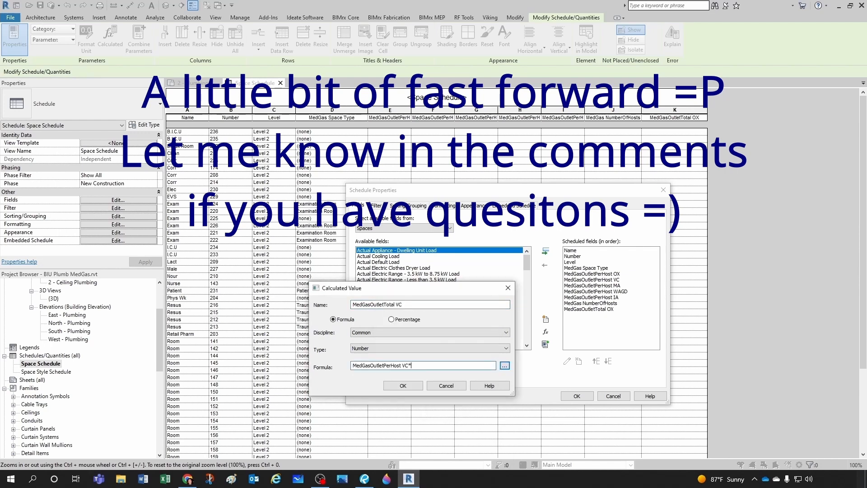
pyautogui.click(505, 365)
pyautogui.click(445, 366)
pyautogui.click(411, 424)
pyautogui.click(403, 385)
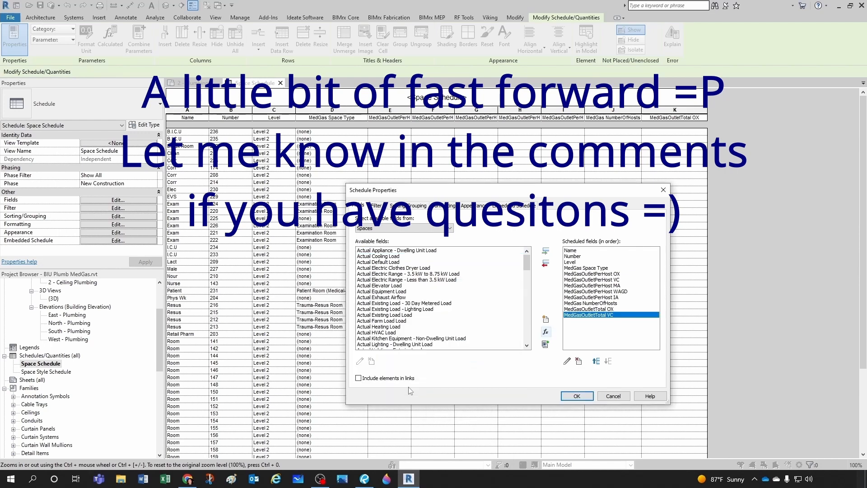
pyautogui.click(582, 396)
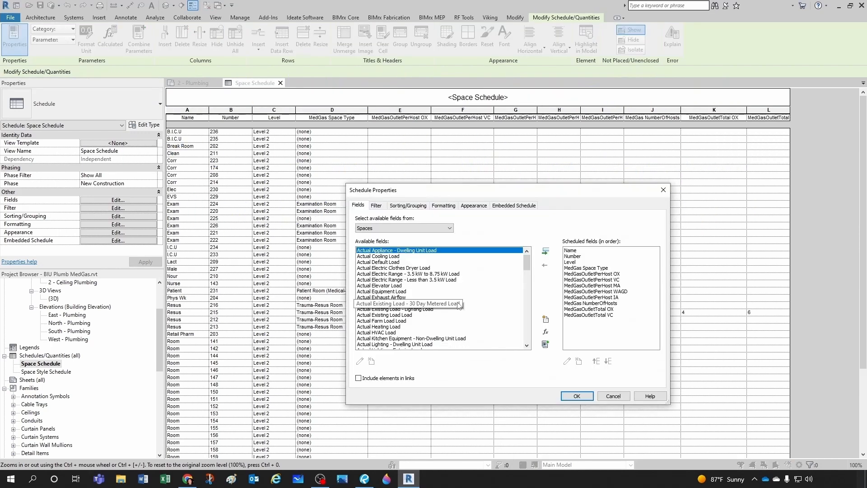
# - Start another calculated value in the Space Schedule's fields with the name prefix MedGasOutletTotal, leaving out the gas suffix
pyautogui.click(546, 332)
pyautogui.click(456, 307)
pyautogui.write('MedGasOutletTotal OX')
pyautogui.press('BackSpace')
pyautogui.press('BackSpace')
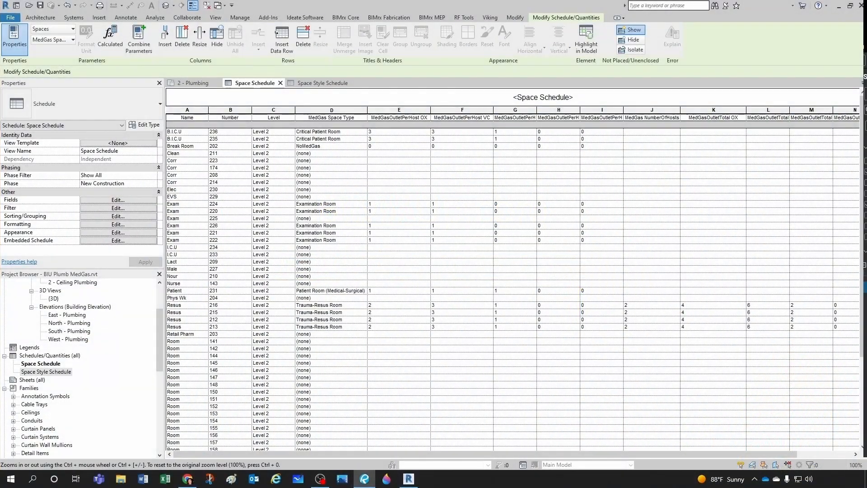
# - Examine the clean workroom outlet requirements and their footnotes 9, 10 and 11 in Revu, and move its window clear of Revit
pyautogui.moveTo(866, 50); pyautogui.dragTo(420, 43)
pyautogui.keyDown('ctrl'); pyautogui.scroll(-3, 422, 236); pyautogui.keyUp('ctrl')
pyautogui.scroll(2, 466, 230)
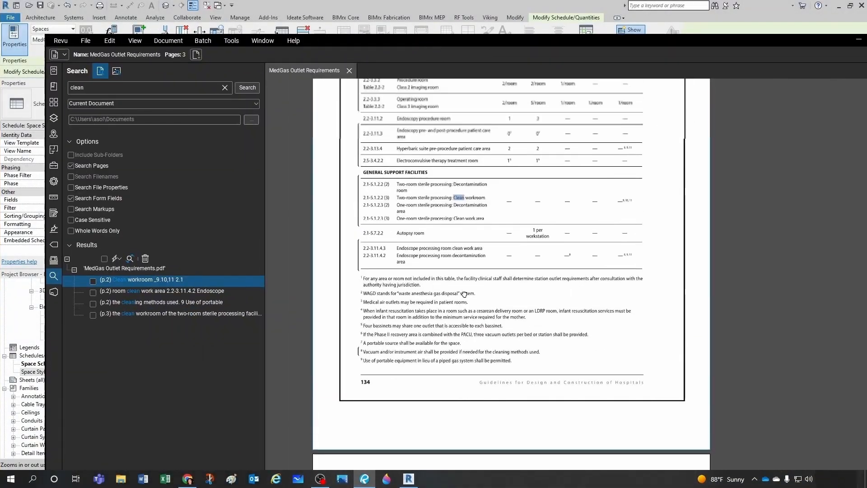
pyautogui.keyDown('ctrl'); pyautogui.scroll(3, 492, 256); pyautogui.keyUp('ctrl')
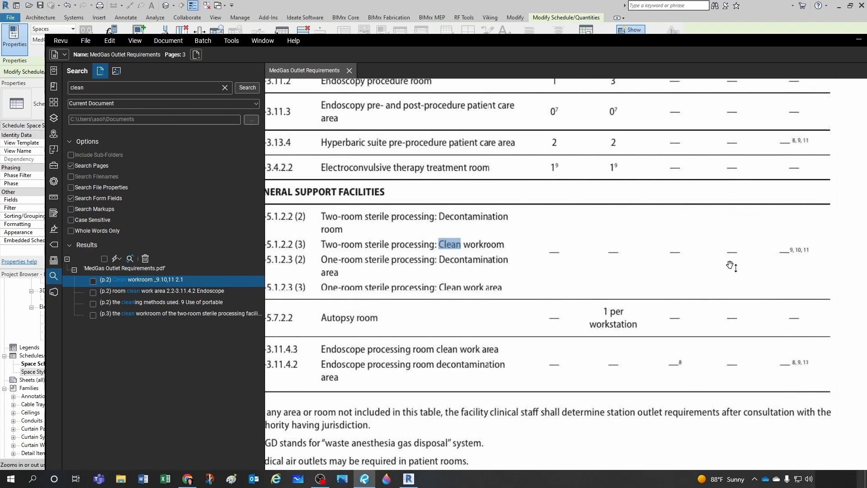
pyautogui.keyDown('ctrl'); pyautogui.scroll(-3, 797, 258); pyautogui.keyUp('ctrl')
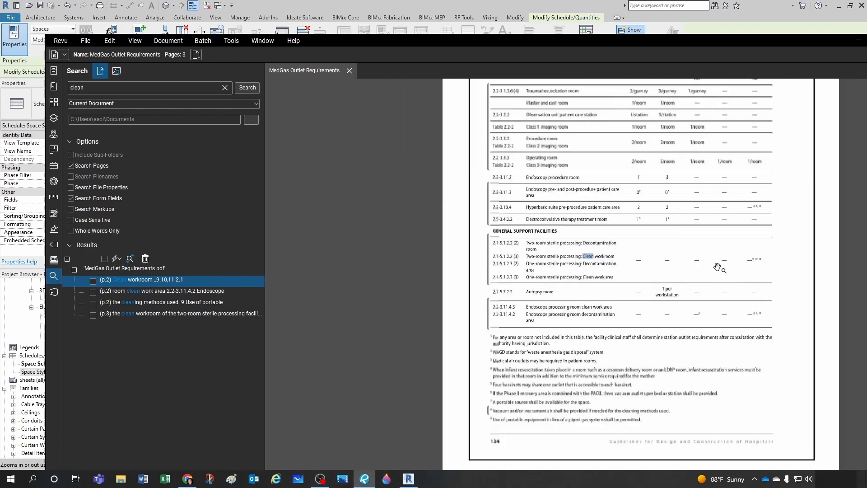
pyautogui.keyDown('ctrl'); pyautogui.scroll(4, 577, 329); pyautogui.keyUp('ctrl')
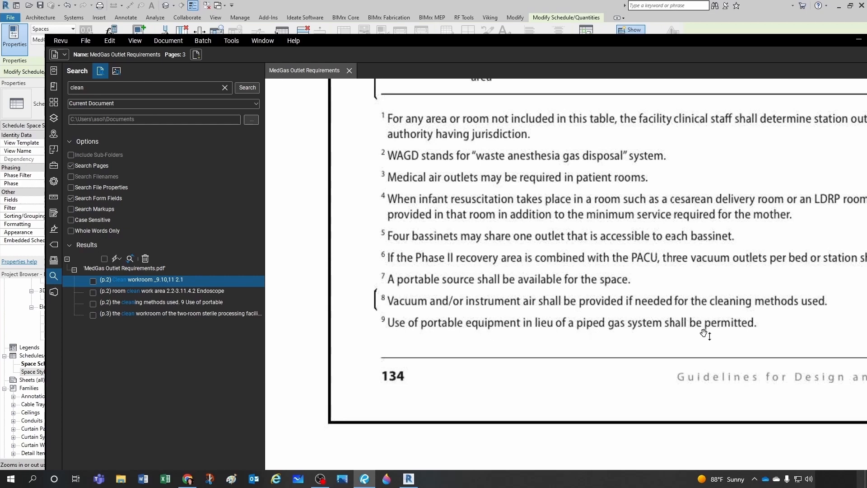
pyautogui.keyDown('ctrl'); pyautogui.scroll(-1, 565, 327); pyautogui.keyUp('ctrl')
pyautogui.keyDown('ctrl'); pyautogui.scroll(1, 484, 334); pyautogui.keyUp('ctrl')
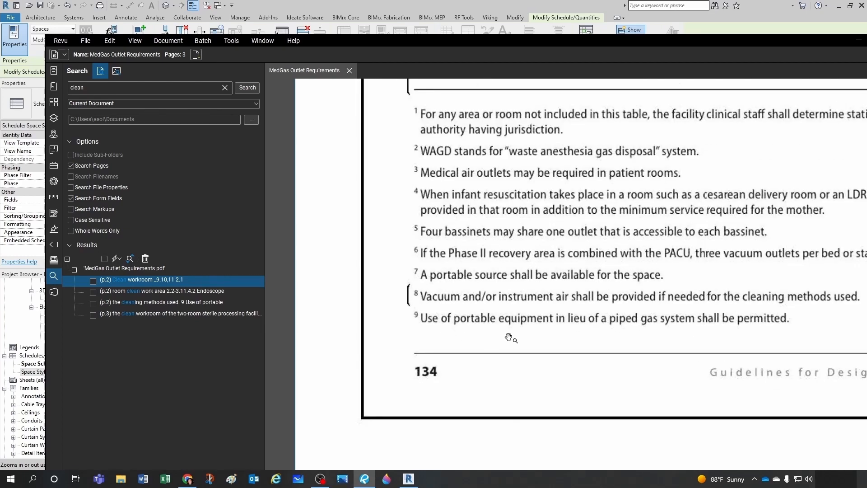
pyautogui.keyDown('ctrl'); pyautogui.scroll(-2, 510, 336); pyautogui.keyUp('ctrl')
pyautogui.keyDown('ctrl'); pyautogui.scroll(1, 686, 194); pyautogui.keyUp('ctrl')
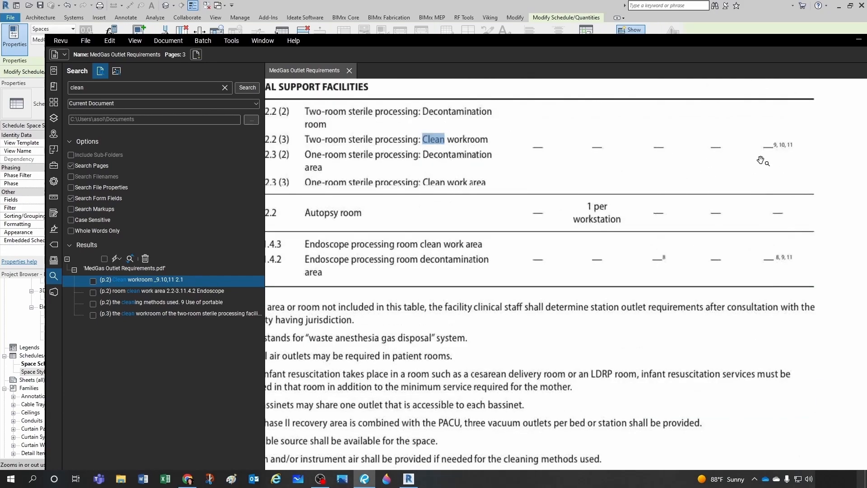
pyautogui.keyDown('ctrl'); pyautogui.scroll(-1, 765, 161); pyautogui.keyUp('ctrl')
pyautogui.keyDown('ctrl'); pyautogui.scroll(1, 560, 397); pyautogui.keyUp('ctrl')
pyautogui.keyDown('ctrl'); pyautogui.scroll(3, 558, 407); pyautogui.keyUp('ctrl')
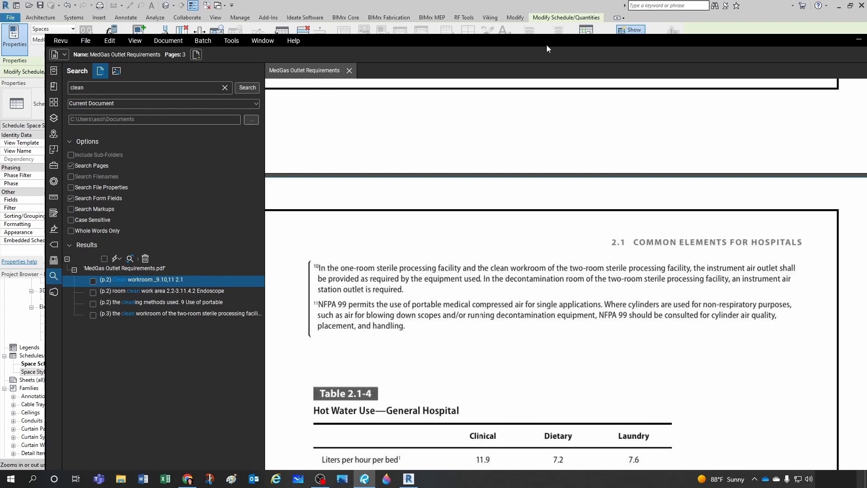
pyautogui.moveTo(547, 44); pyautogui.dragTo(866, 4)
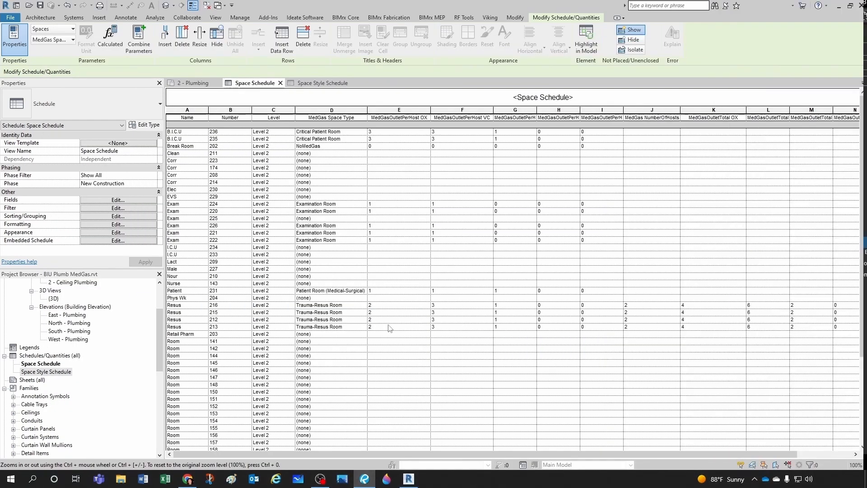
# - Leave the Space Schedule unedited in Revit and switch to the Space Style Schedule
pyautogui.click(387, 254)
pyautogui.press('Escape')
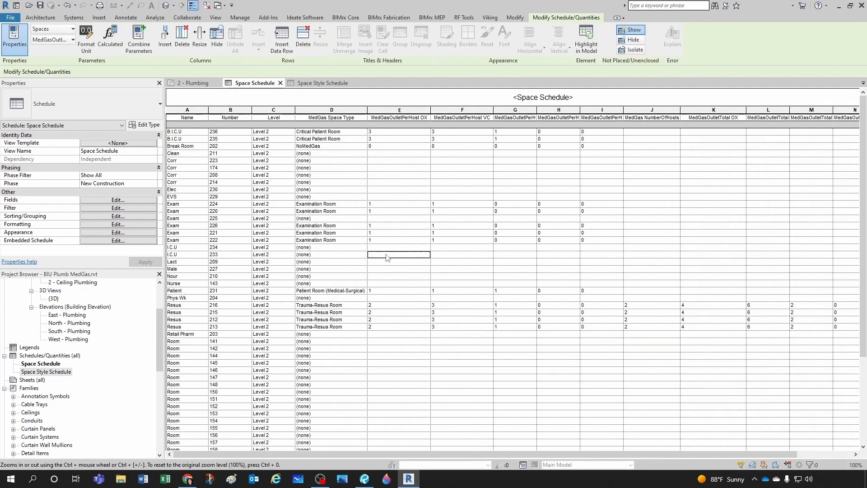
pyautogui.click(315, 85)
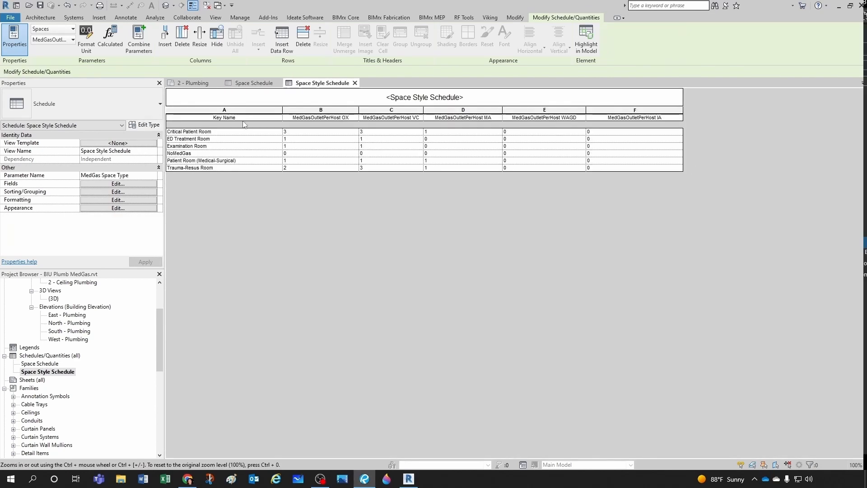
# - Add a data row to the Space Style Schedule with the key name Clean Room
pyautogui.click(282, 41)
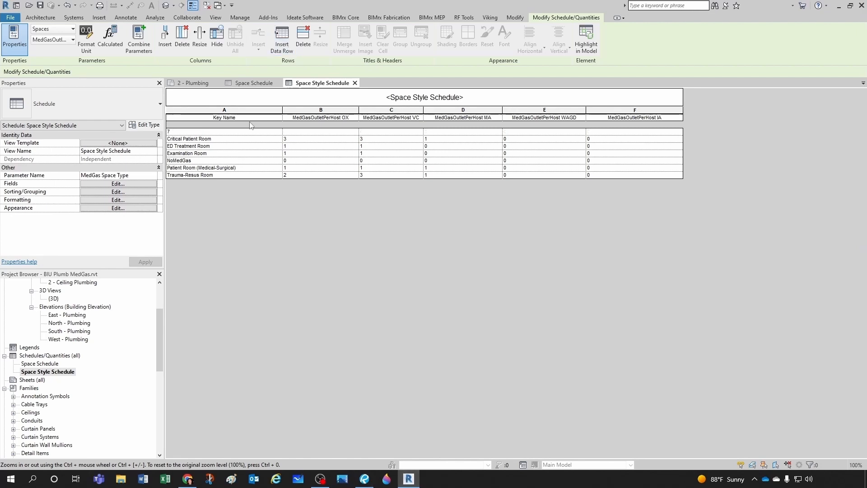
pyautogui.write('Clean Room')
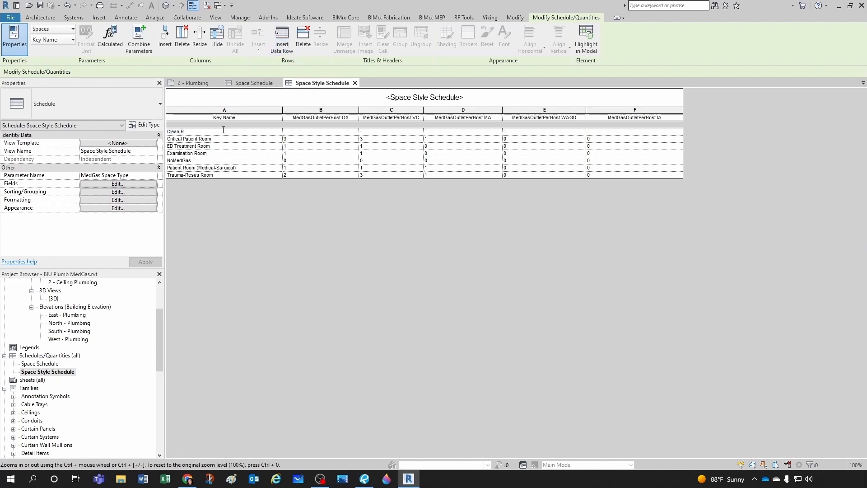
pyautogui.press('Return')
# - Set the Clean Room's outlets per host to 0 for OX, VC, MA and WAGD, and 1 for IA
pyautogui.click(302, 131)
pyautogui.write('0')
pyautogui.click(448, 133)
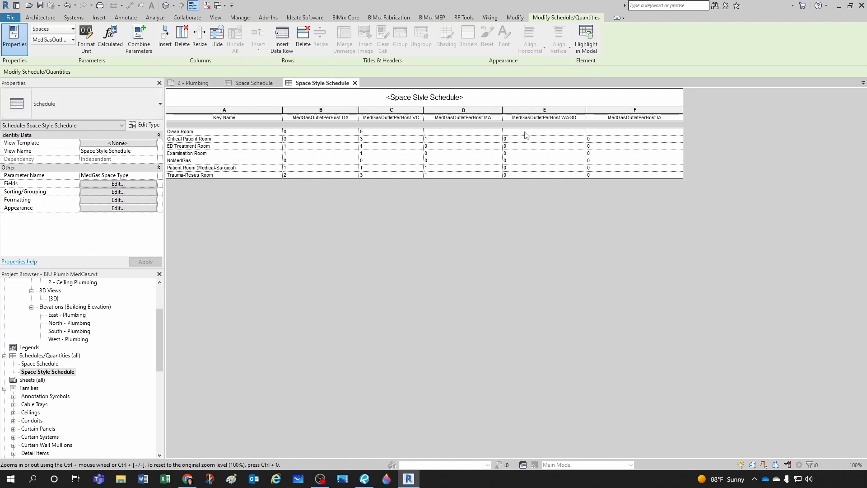
pyautogui.write('0')
pyautogui.click(525, 132)
pyautogui.write('0')
pyautogui.click(641, 134)
pyautogui.write('1')
# - In the Space Schedule, assign the Clean Room MedGas Space Type to space Clean 211
pyautogui.click(253, 82)
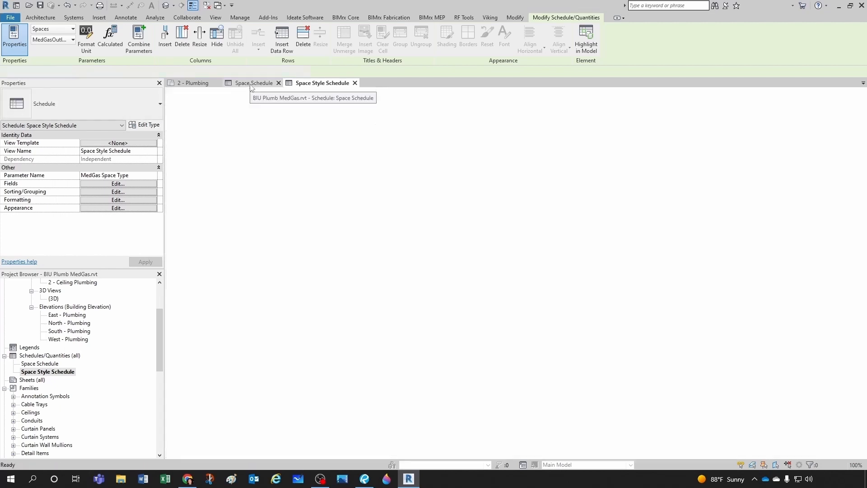
pyautogui.click(181, 153)
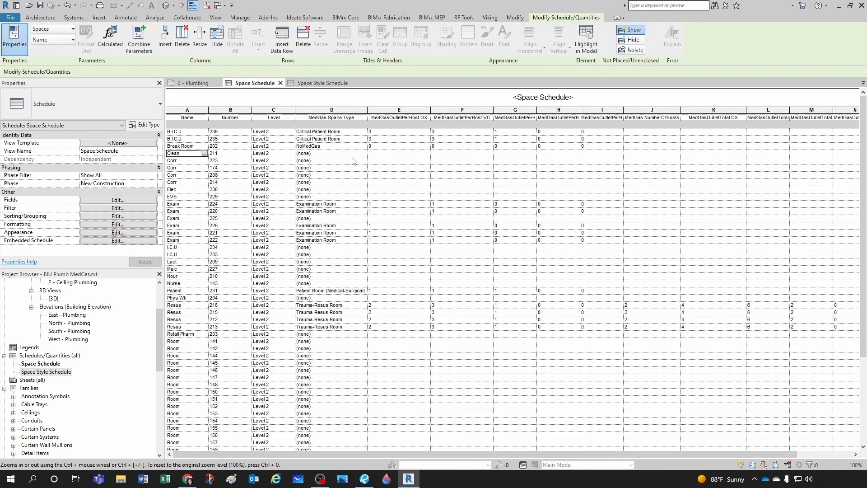
pyautogui.click(334, 153)
pyautogui.click(363, 154)
pyautogui.click(316, 167)
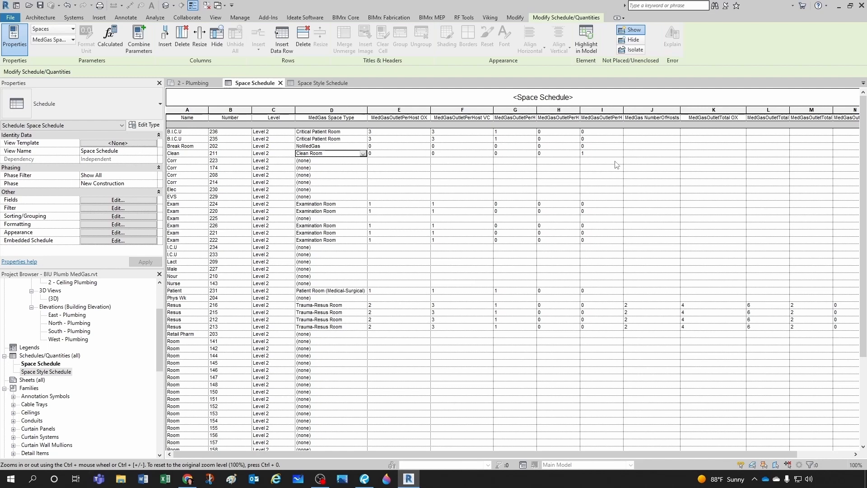
# - Set MedGas NumberOfHosts to 1 for Clean 211 and check its calculated outlet totals
pyautogui.click(633, 153)
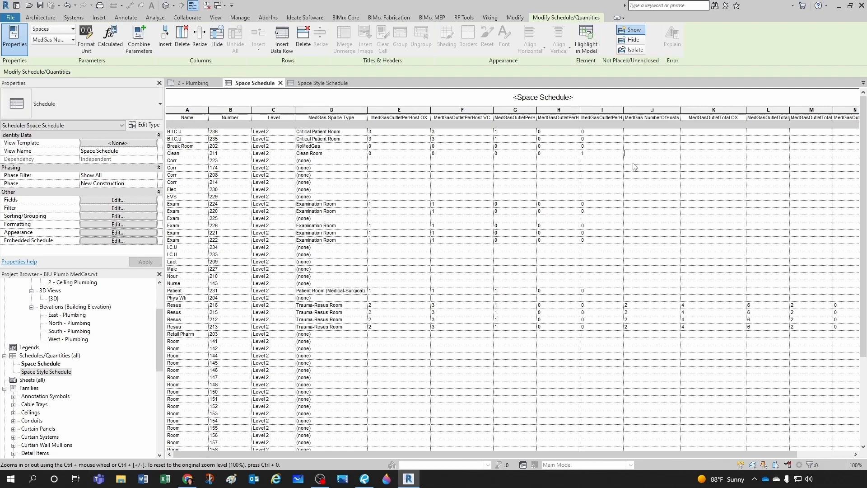
pyautogui.write('1')
pyautogui.click(634, 169)
pyautogui.moveTo(770, 453); pyautogui.dragTo(811, 451)
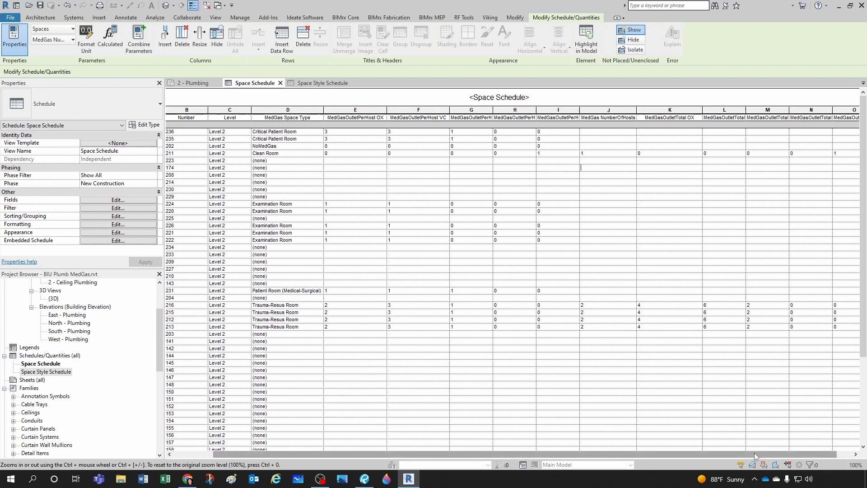
pyautogui.moveTo(754, 453); pyautogui.dragTo(676, 456)
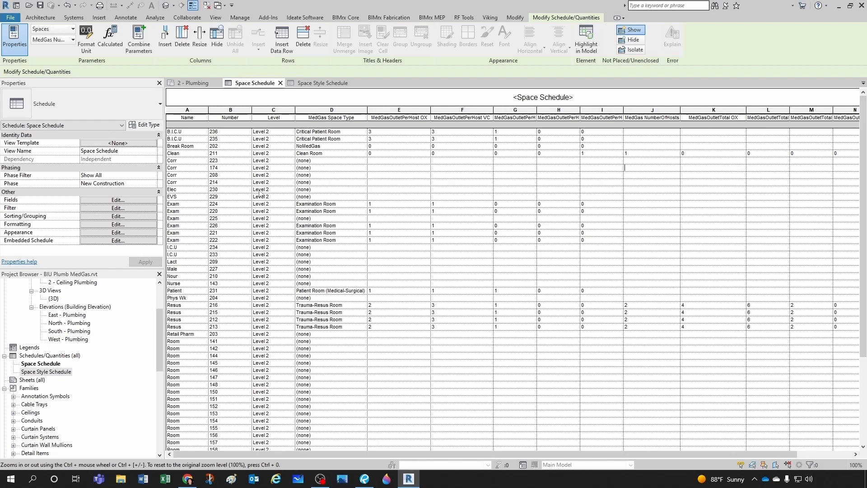
# - Assign the NoMedGas space type to the four corridor spaces 223, 174, 208 and 214
pyautogui.click(180, 160)
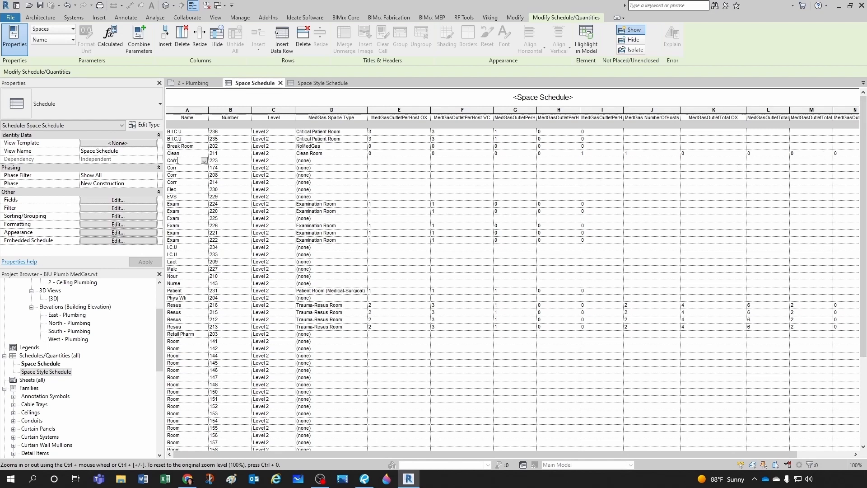
pyautogui.click(361, 162)
pyautogui.click(363, 160)
pyautogui.click(316, 199)
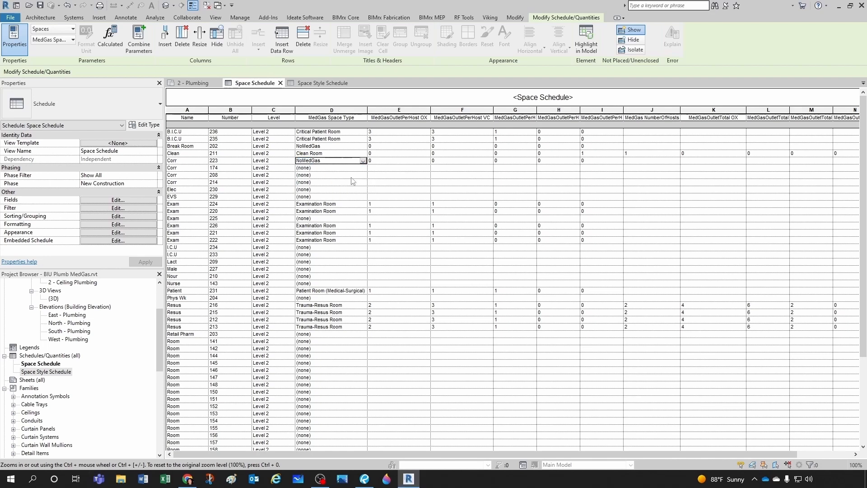
pyautogui.click(357, 168)
pyautogui.click(363, 168)
pyautogui.click(316, 207)
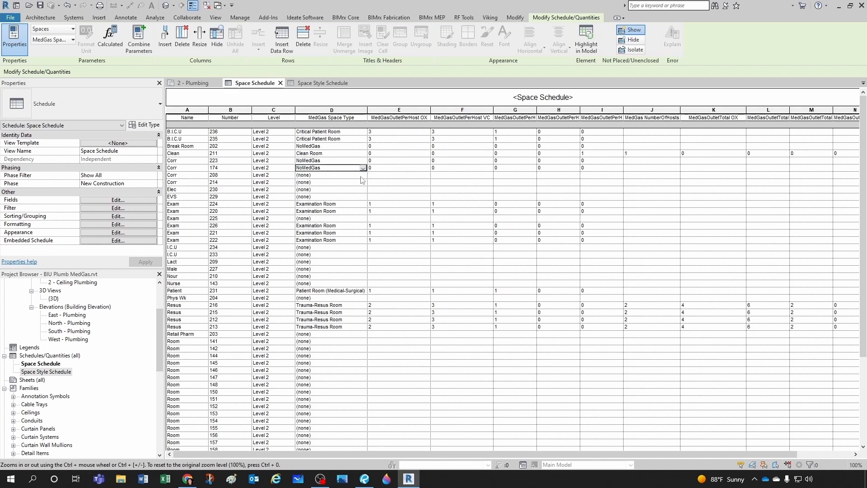
pyautogui.doubleClick(363, 175)
pyautogui.click(317, 213)
pyautogui.click(357, 182)
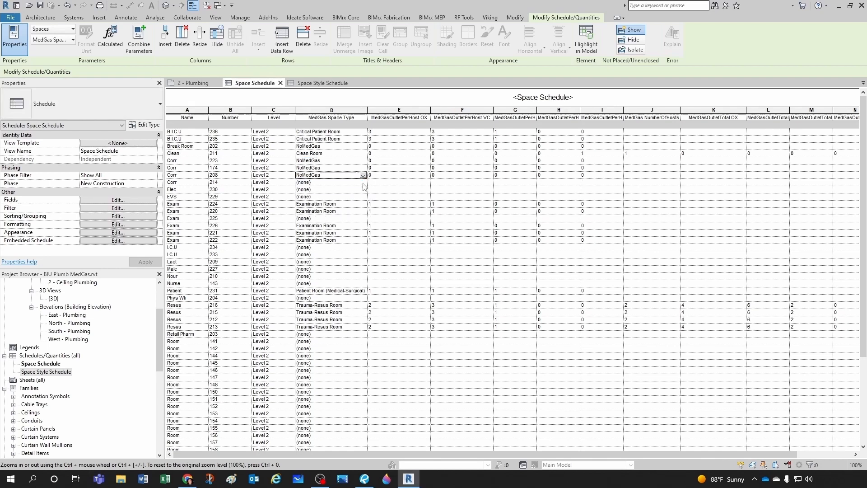
pyautogui.click(363, 182)
pyautogui.click(315, 222)
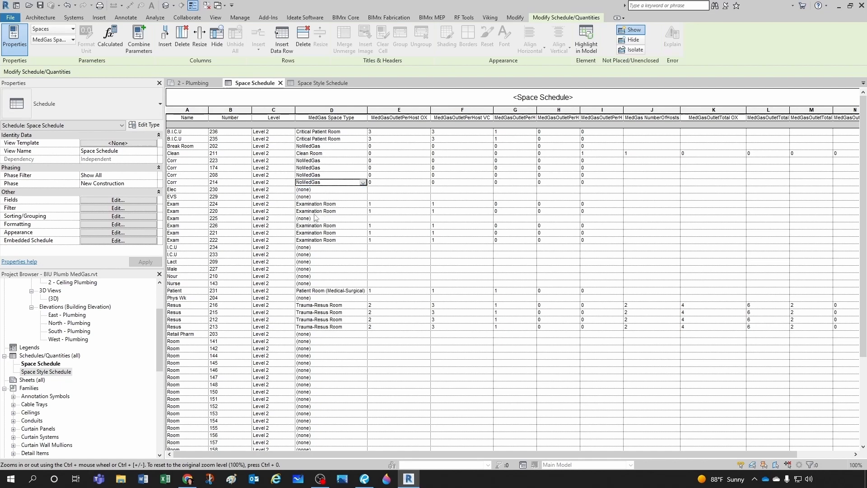
# - Assign the NoMedGas space type to Elec 230 and EVS 229
pyautogui.click(357, 190)
pyautogui.click(363, 189)
pyautogui.click(322, 232)
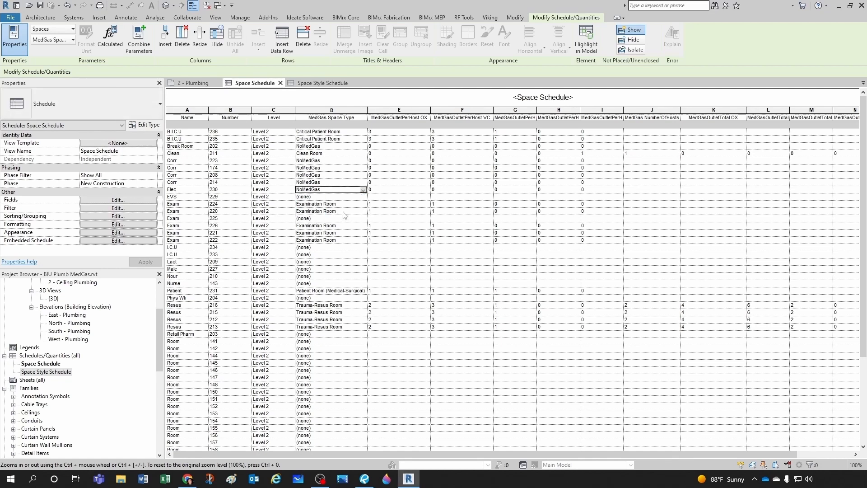
pyautogui.click(360, 197)
pyautogui.click(363, 198)
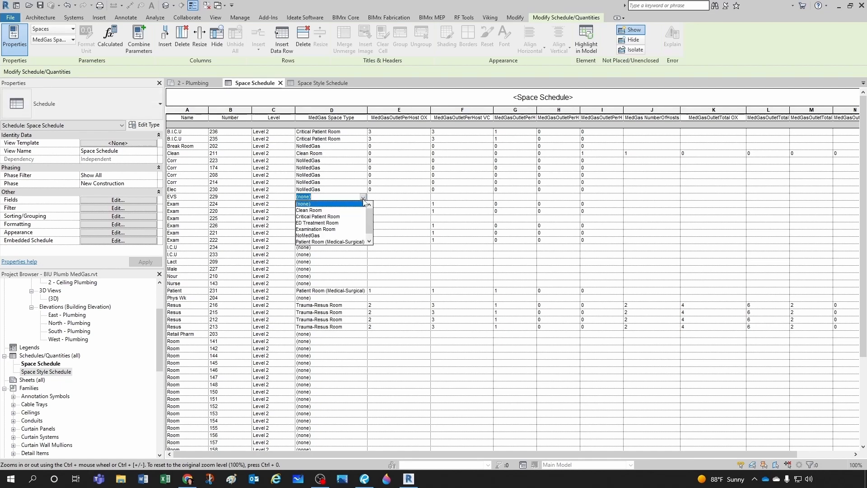
pyautogui.click(310, 239)
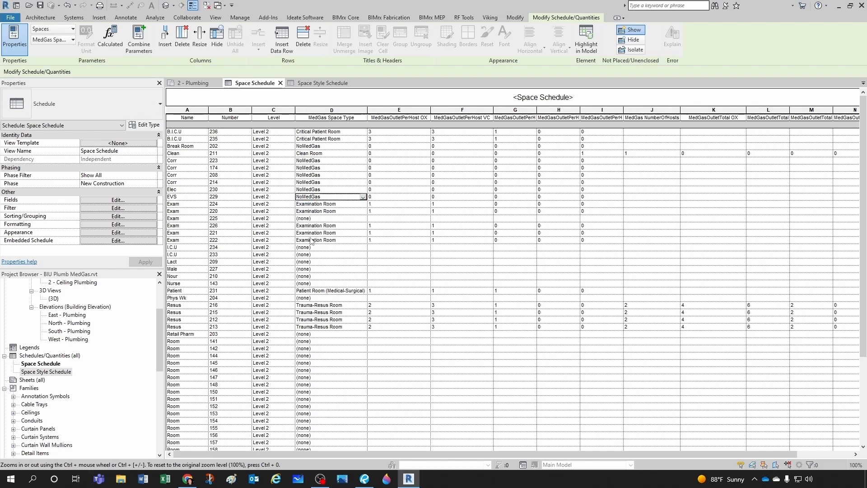
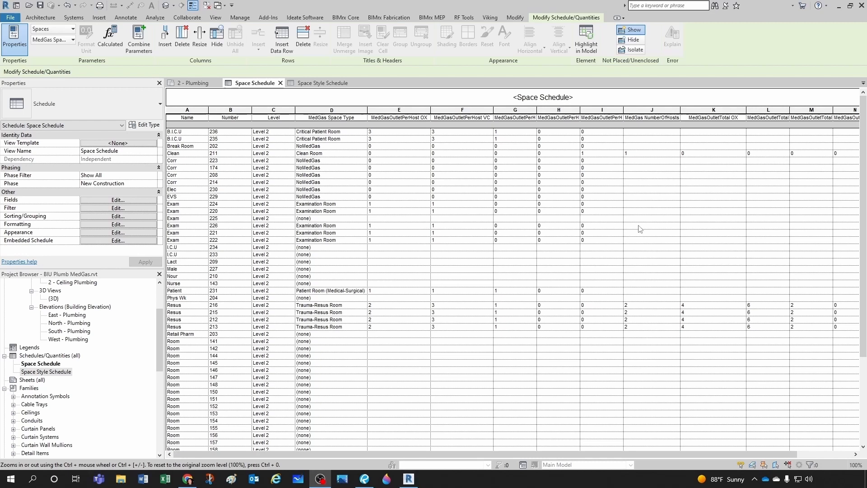
# - Widen the MedGas NumberOfHosts column slightly and enter 0 hosts for the four Corr spaces, Elec 230 and EVS 229
pyautogui.moveTo(682, 109); pyautogui.dragTo(691, 108)
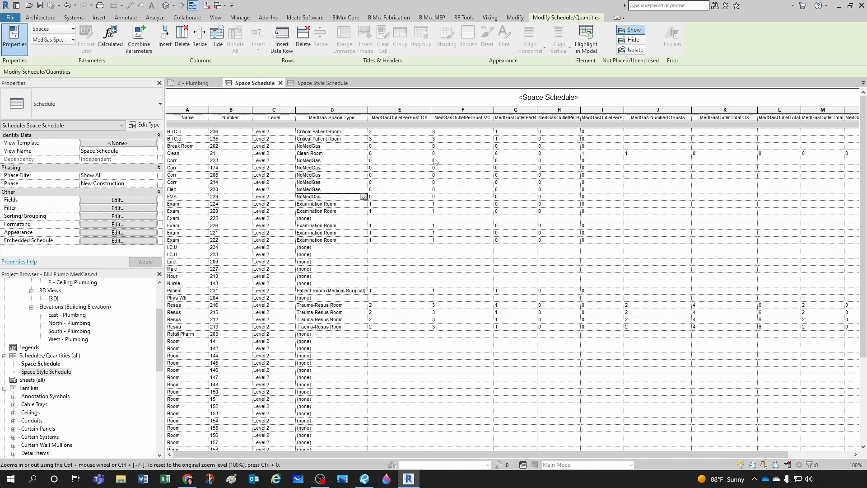
pyautogui.click(635, 161)
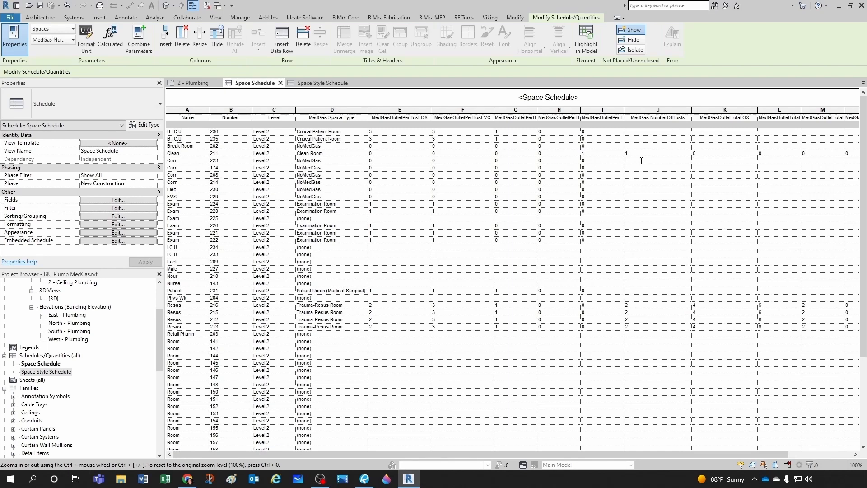
pyautogui.write('0')
pyautogui.press('Return')
pyautogui.write('0')
pyautogui.press('Return')
pyautogui.write('0')
pyautogui.press('Return')
pyautogui.write('0')
pyautogui.press('Return')
pyautogui.write('0')
pyautogui.press('Return')
pyautogui.write('0')
pyautogui.press('Return')
pyautogui.write('0')
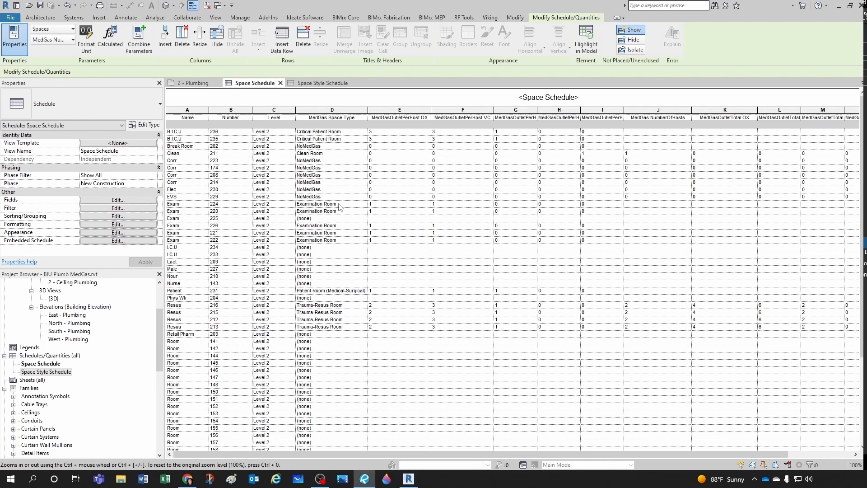
# - Set MedGas NumberOfHosts to 1 for Exam 224 and 220, and assign the Examination Room type to Exam 225
pyautogui.click(632, 204)
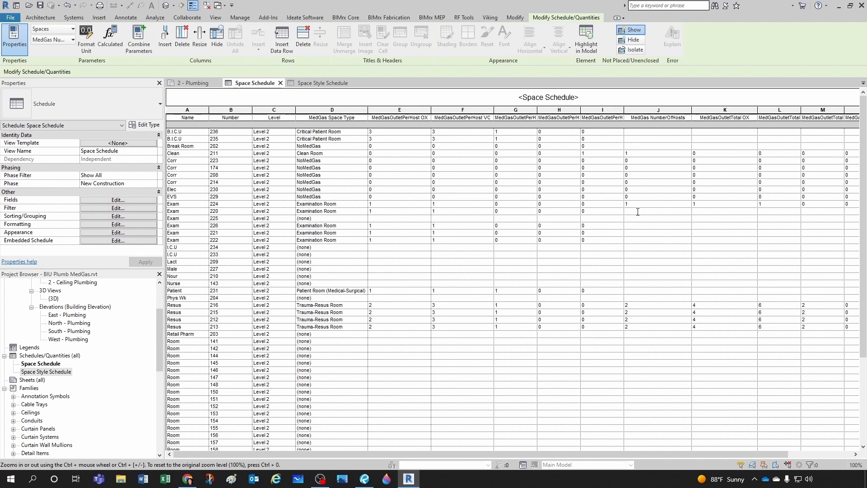
pyautogui.click(345, 219)
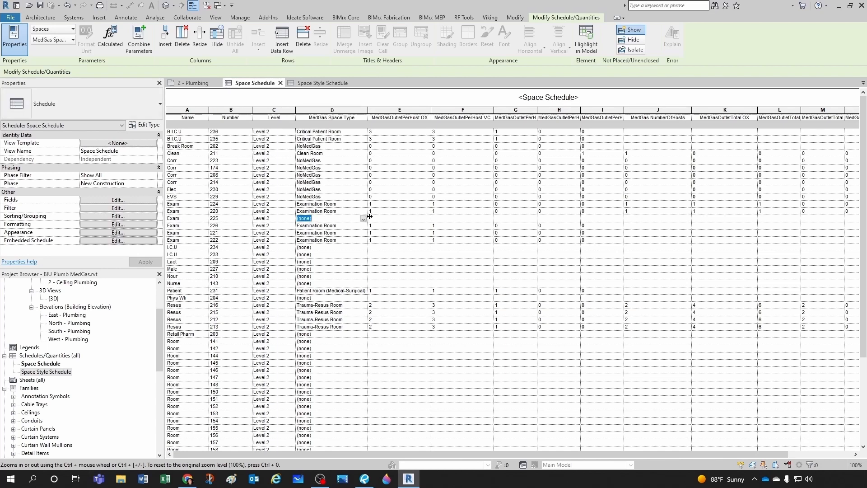
pyautogui.click(364, 219)
pyautogui.click(316, 251)
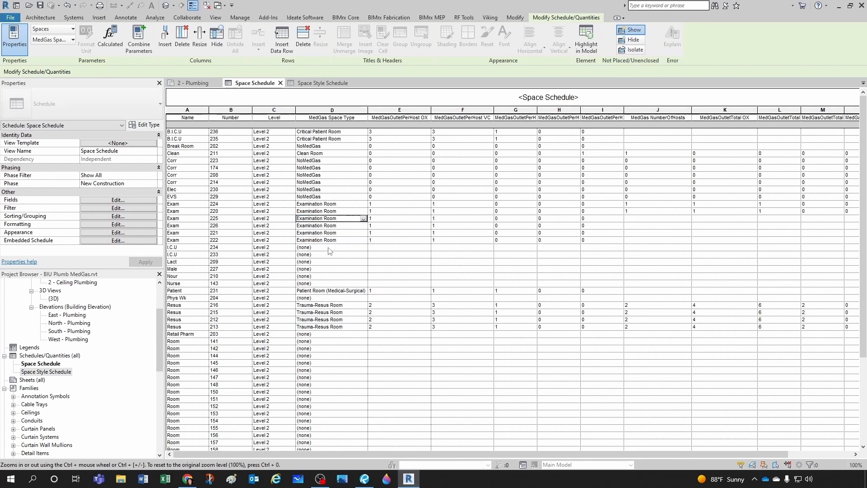
# - Set MedGas NumberOfHosts to 1 for Exam 225, 226, 221 and 222
pyautogui.click(648, 218)
pyautogui.write('1')
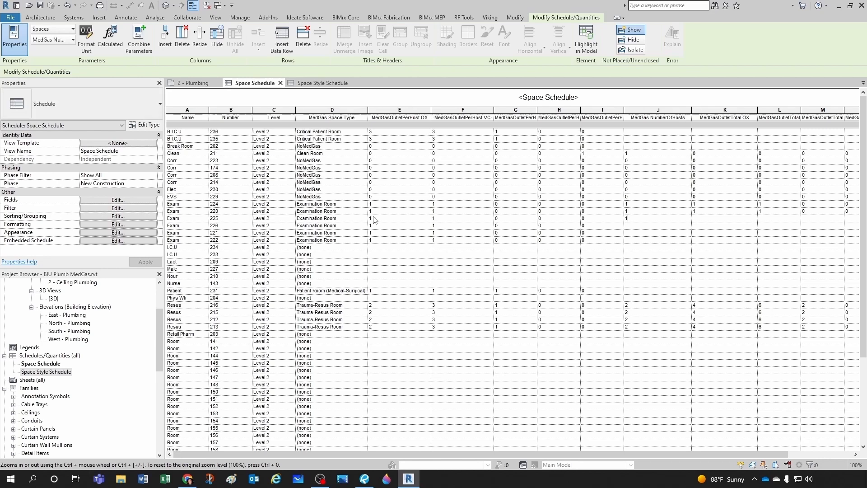
pyautogui.write('1')
pyautogui.click(629, 233)
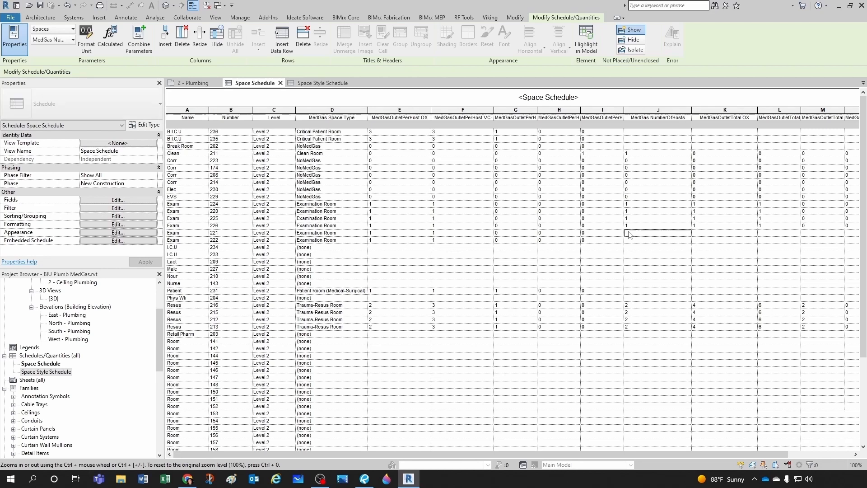
pyautogui.write('1')
pyautogui.click(628, 240)
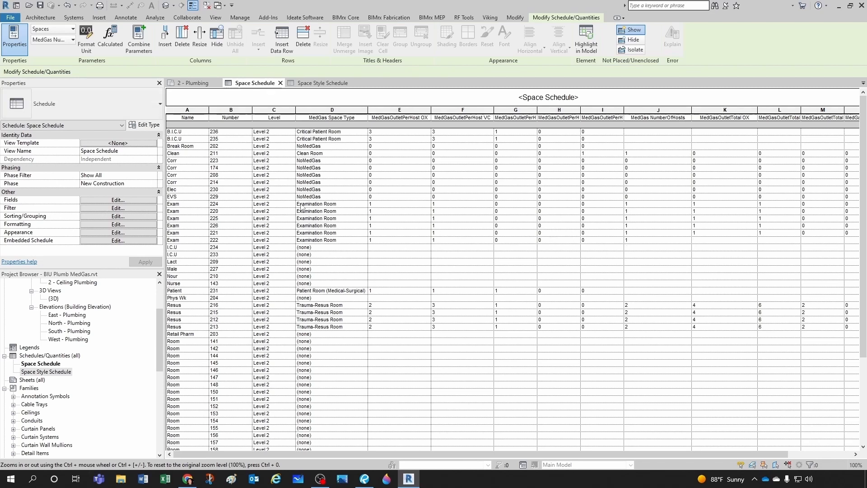
# - Assign the Critical Patient Room space type to I.C.U 234 and I.C.U 233
pyautogui.click(384, 261)
pyautogui.click(364, 248)
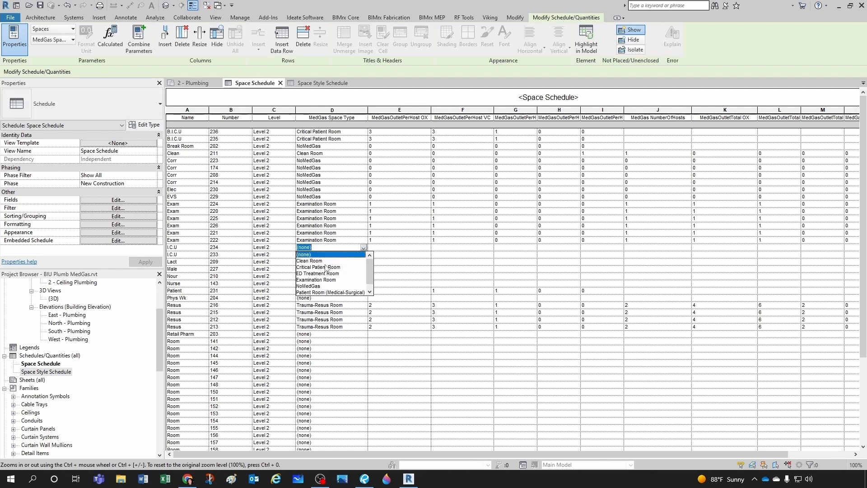
pyautogui.click(326, 267)
pyautogui.click(364, 255)
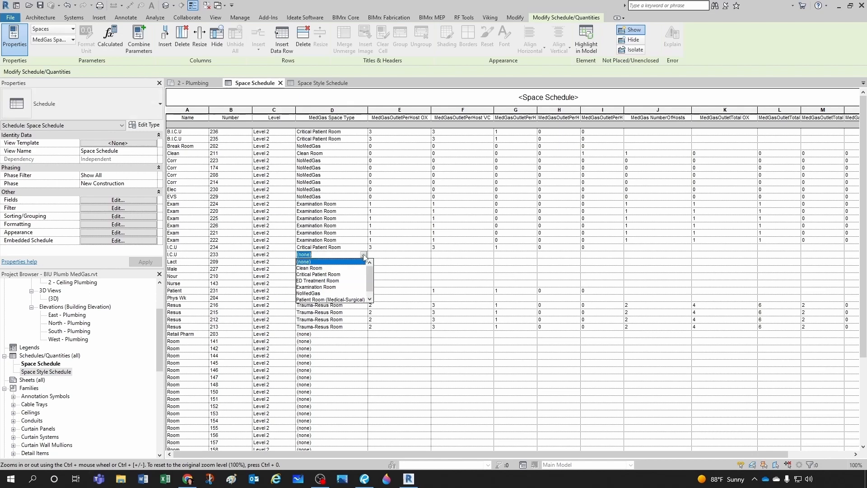
pyautogui.click(336, 274)
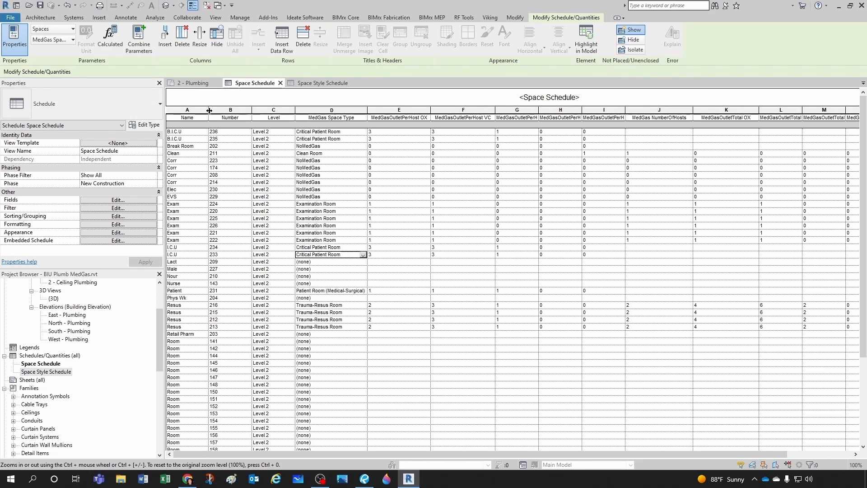
# - Examine the I.C.U and B.I.C.U rooms in the 2 - Plumbing floor plan with nothing selected
pyautogui.click(195, 86)
pyautogui.scroll(-5, 450, 265)
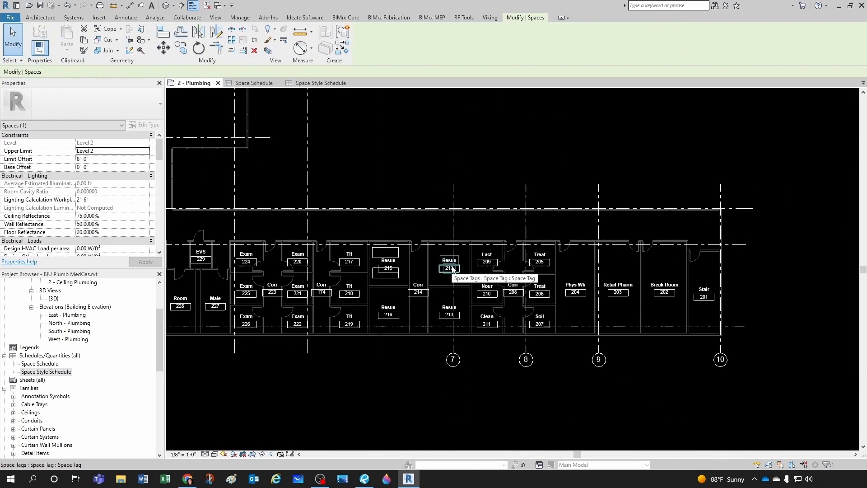
pyautogui.moveTo(367, 305); pyautogui.dragTo(569, 320, button='middle')
pyautogui.scroll(2, 256, 312)
pyautogui.press('Escape')
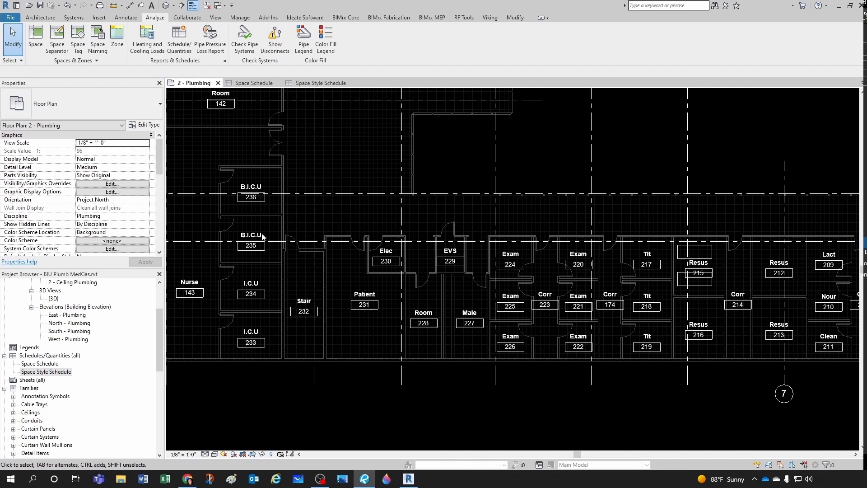
# - In the Space Schedule, set MedGas NumberOfHosts to 1 for I.C.U 234 and I.C.U 233
pyautogui.click(263, 84)
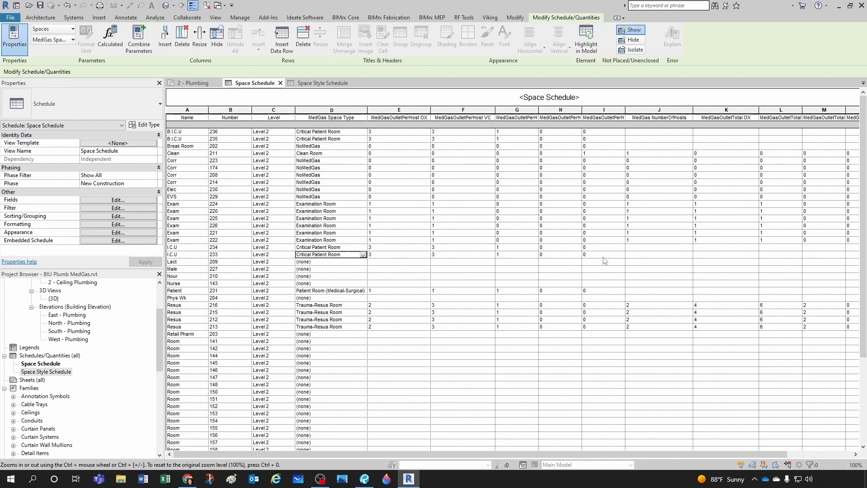
pyautogui.click(636, 248)
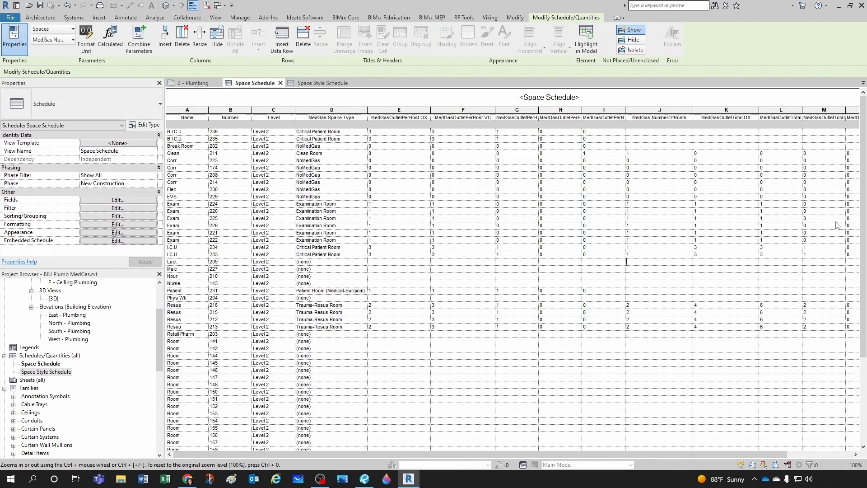
# - Assign the NoMedGas space type to Lact 209 and Male 227
pyautogui.click(377, 263)
pyautogui.click(360, 267)
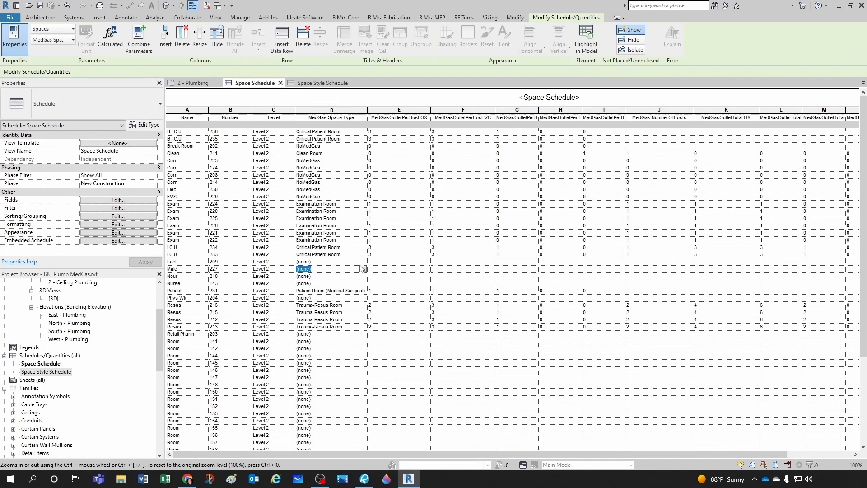
pyautogui.click(362, 263)
pyautogui.click(350, 290)
pyautogui.click(361, 270)
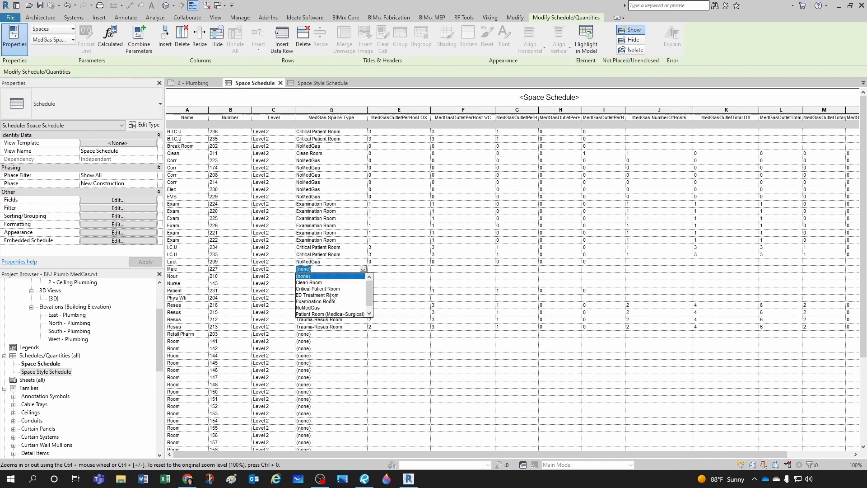
pyautogui.click(318, 298)
# - Try assigning the NoMedGas space type to Nour 210, and undo that assignment
pyautogui.click(363, 276)
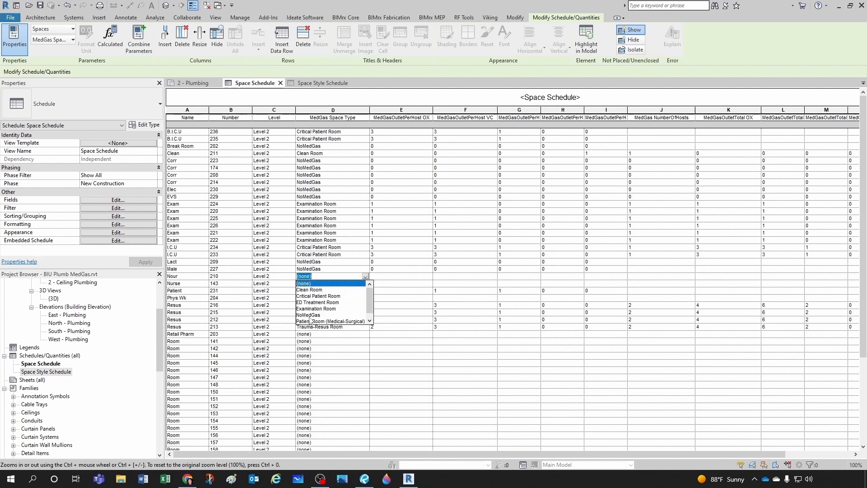
pyautogui.click(311, 319)
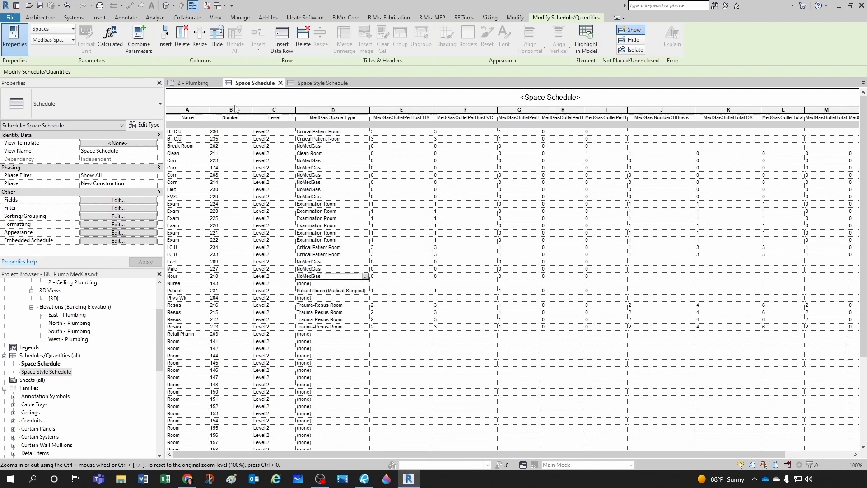
pyautogui.hotkey('ctrl', 'z')
# - Assign the NoMedGas space type to the toilet spaces Tlt 217, 218 and 219
pyautogui.scroll(-1, 319, 309)
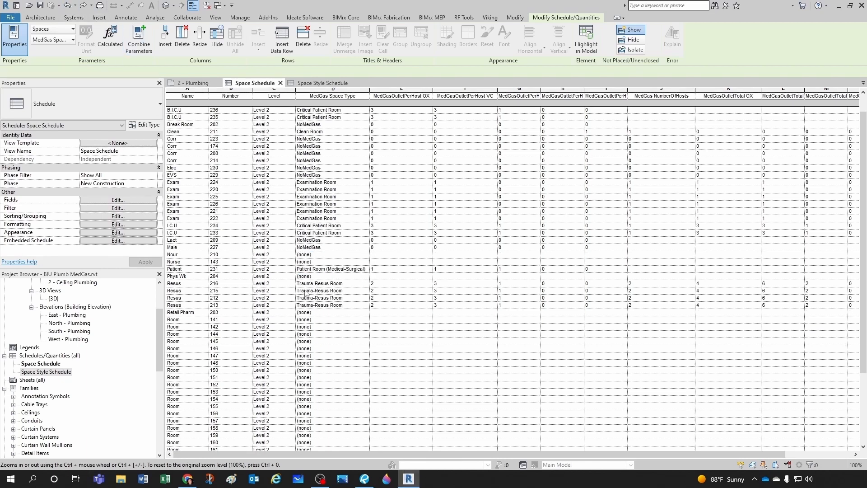
pyautogui.scroll(-5, 190, 282)
pyautogui.click(183, 416)
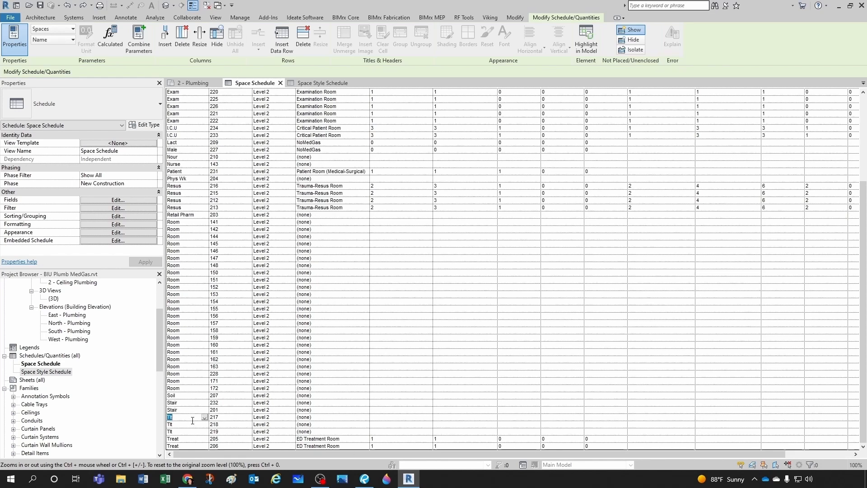
pyautogui.click(363, 418)
pyautogui.click(335, 458)
pyautogui.click(362, 424)
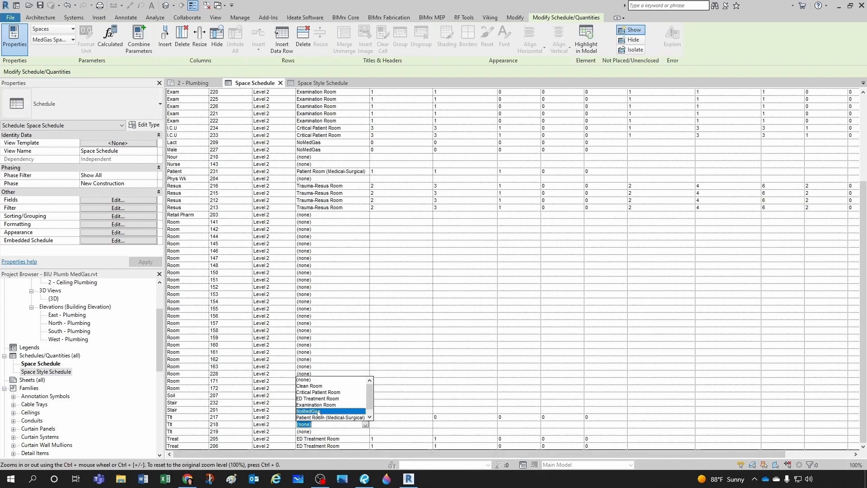
pyautogui.click(333, 411)
pyautogui.click(365, 431)
pyautogui.click(325, 419)
pyautogui.click(350, 375)
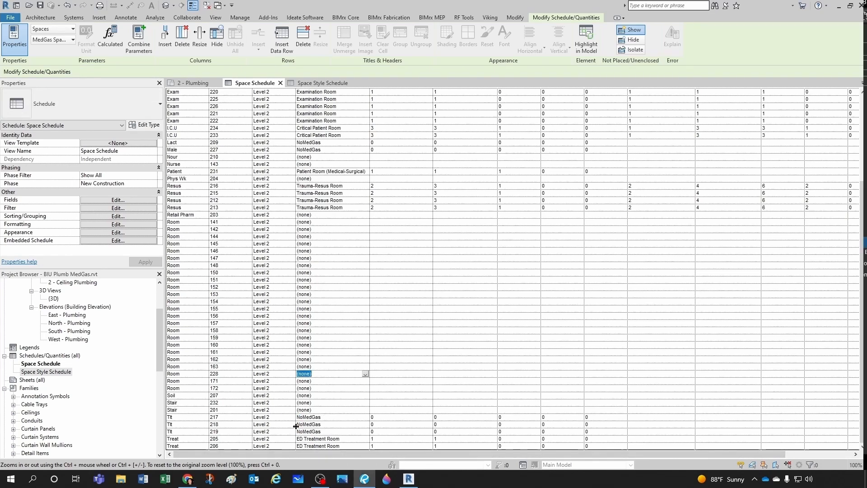
# - Set MedGas NumberOfHosts to 1 for Treat 205 and Treat 206
pyautogui.click(640, 439)
pyautogui.write('1')
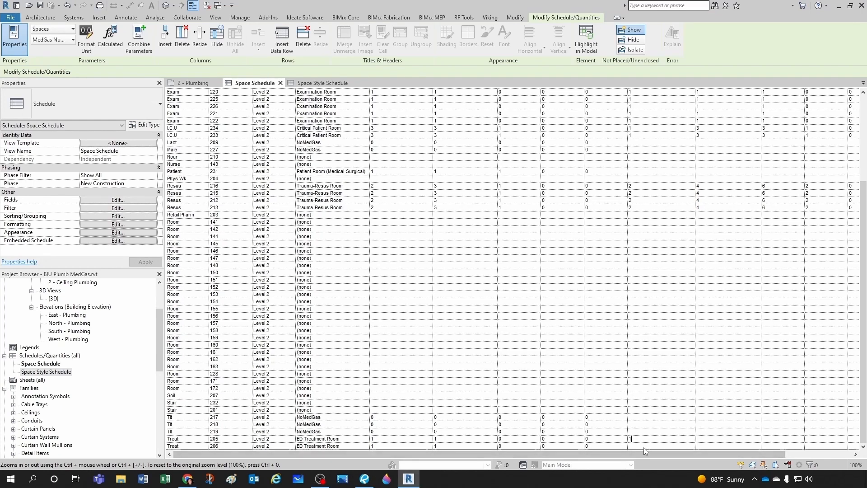
pyautogui.click(643, 446)
pyautogui.write('1')
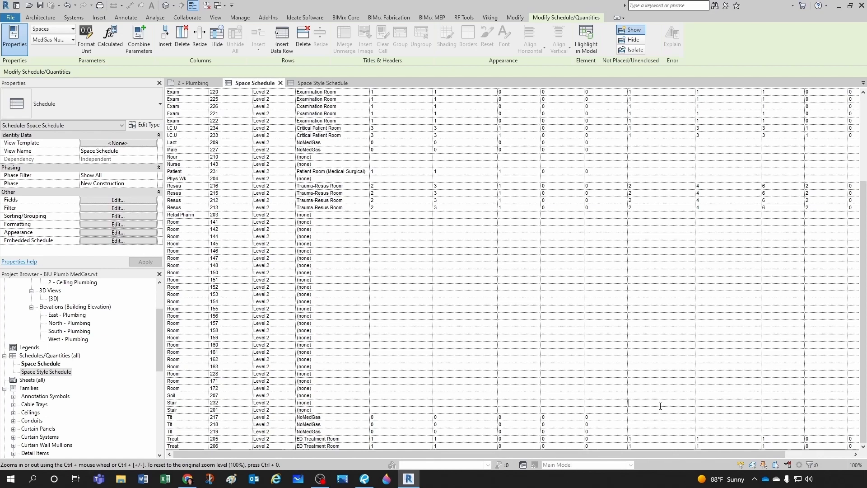
# - Duplicate the Space Schedule and rename the copy Space Schedule MedGas
pyautogui.scroll(4, 660, 406)
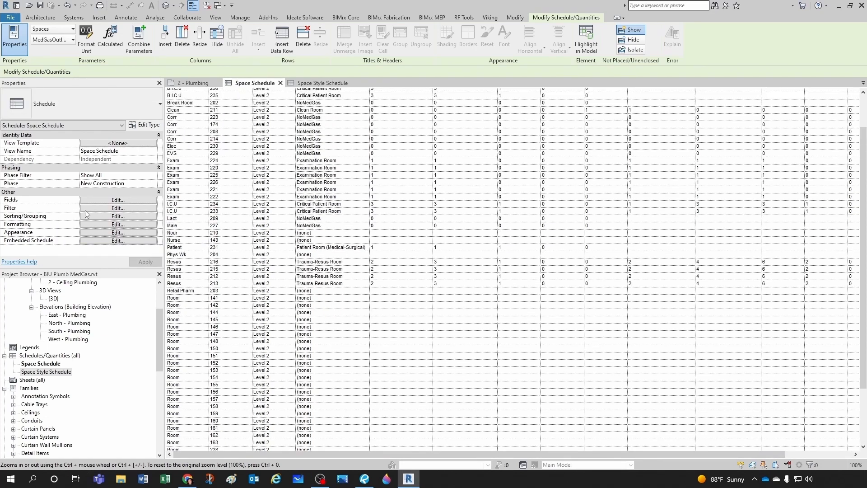
pyautogui.rightClick(60, 373)
pyautogui.click(48, 367)
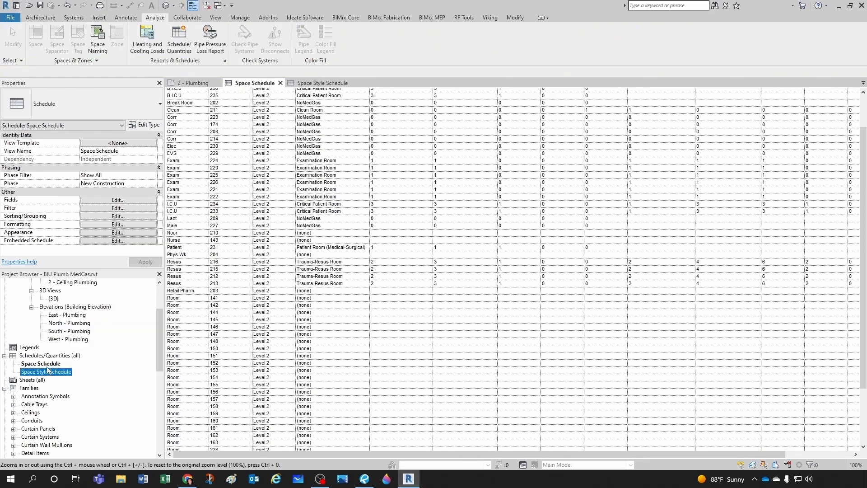
pyautogui.rightClick(48, 367)
pyautogui.moveTo(96, 231)
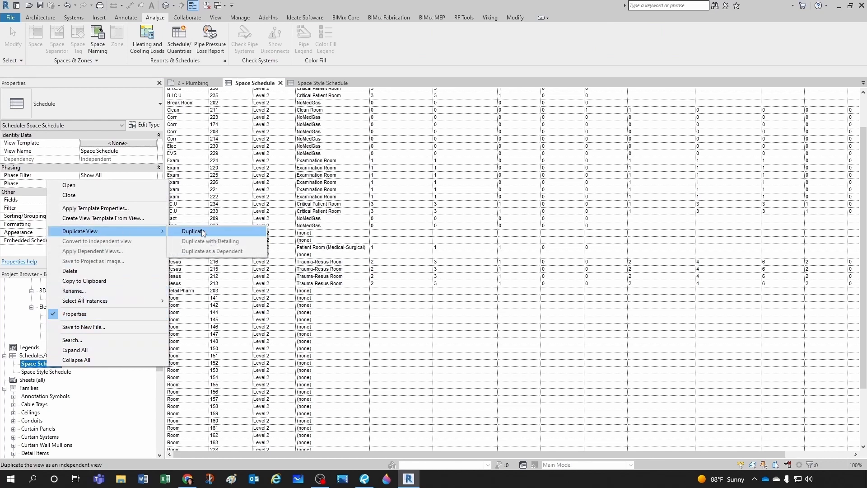
pyautogui.click(192, 231)
pyautogui.rightClick(80, 370)
pyautogui.click(97, 294)
pyautogui.moveTo(60, 371); pyautogui.dragTo(80, 372)
pyautogui.write('MedGas')
pyautogui.press('Return')
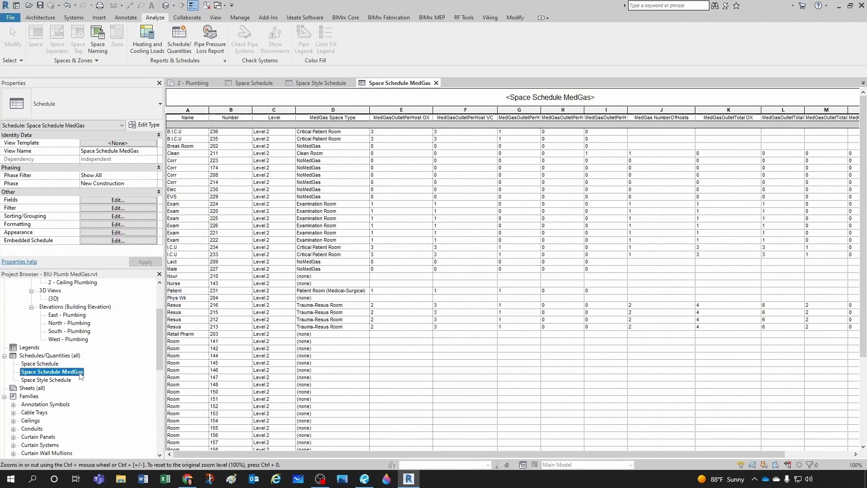
# - Filter Space Schedule MedGas to rows where MedGas Space Type does not equal NoMedGas
pyautogui.click(86, 207)
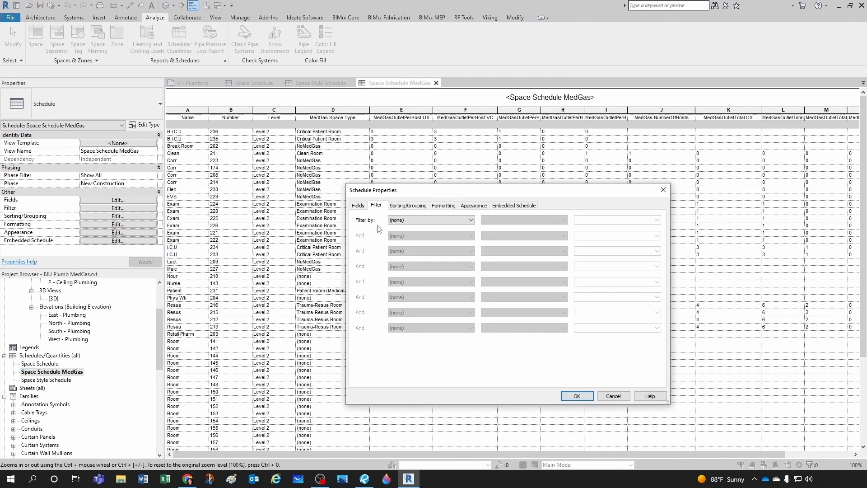
pyautogui.click(425, 221)
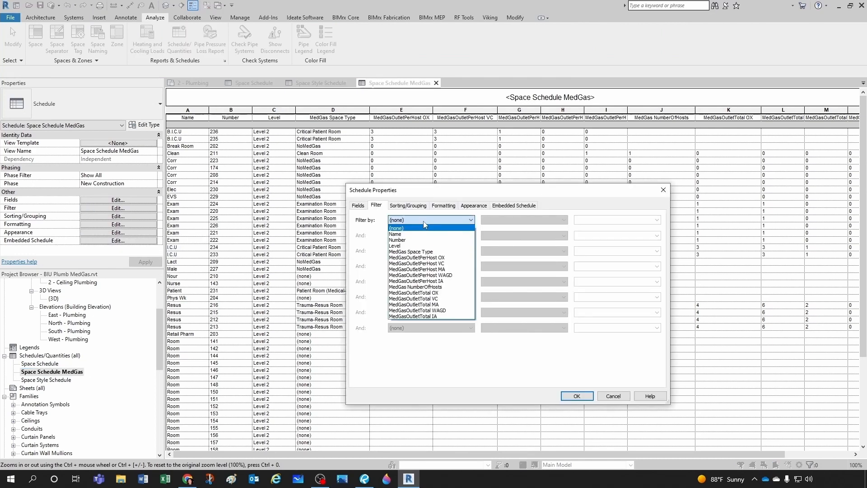
pyautogui.click(429, 251)
pyautogui.click(502, 226)
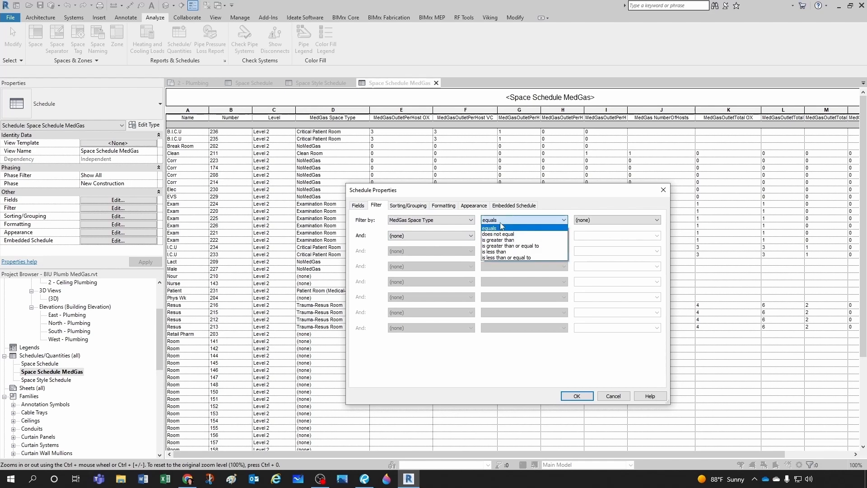
pyautogui.click(502, 232)
pyautogui.click(599, 223)
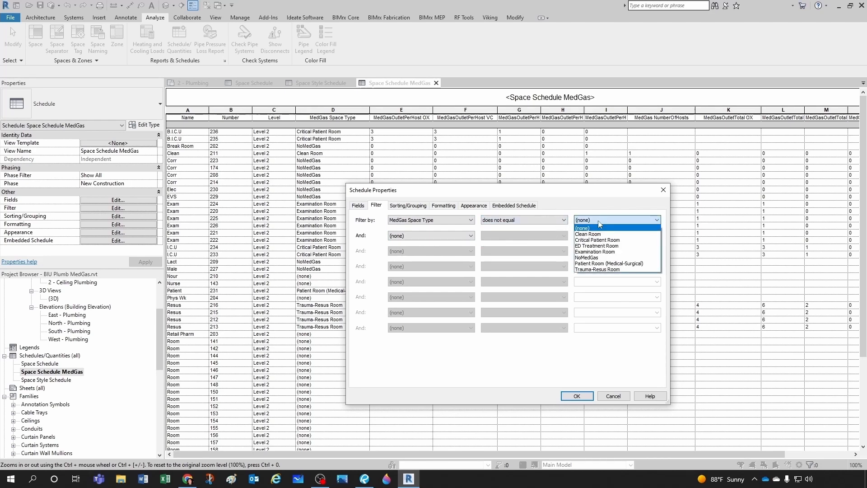
pyautogui.click(587, 257)
pyautogui.click(577, 396)
# - Assign the NoMedGas space type to Retail Pharm 203 and Room 142 in Space Schedule MedGas
pyautogui.click(332, 236)
pyautogui.click(366, 236)
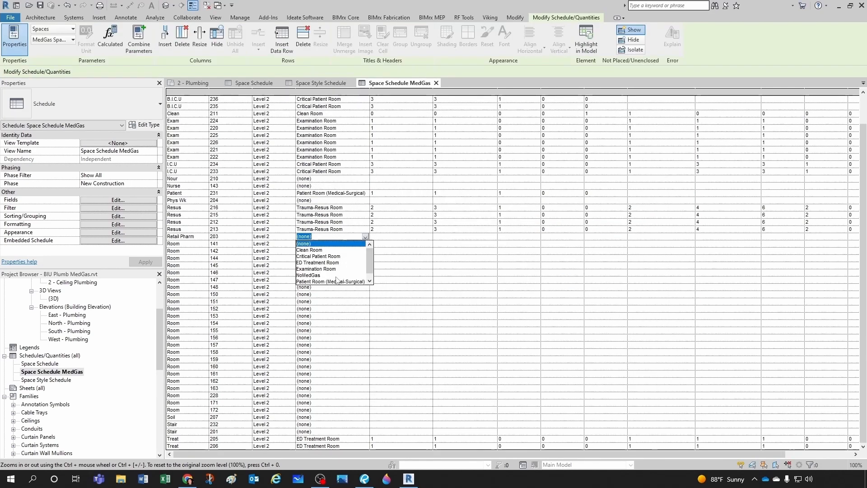
pyautogui.click(315, 275)
pyautogui.doubleClick(365, 260)
pyautogui.click(323, 297)
# - In the 2 - Plumbing plan, window-select the Room area above grid G, filter it to Spaces only, and set MedGas Space Type to NoMedGas
pyautogui.click(205, 84)
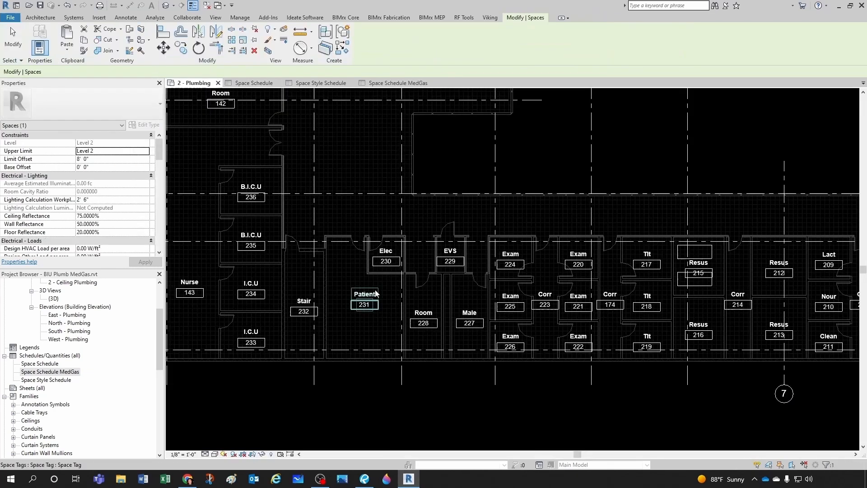
pyautogui.scroll(-4, 411, 289)
pyautogui.moveTo(397, 207); pyautogui.dragTo(397, 325, button='middle')
pyautogui.click(281, 132)
pyautogui.moveTo(281, 132); pyautogui.dragTo(565, 350)
pyautogui.scroll(3, 362, 346)
pyautogui.click(364, 41)
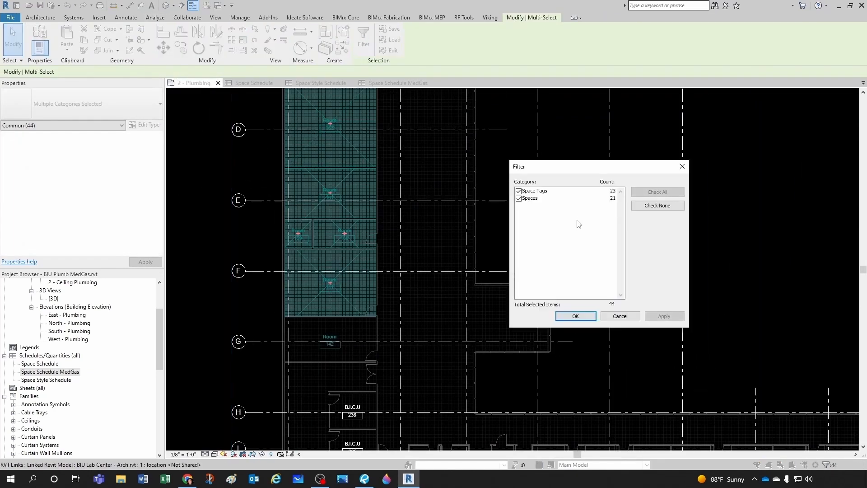
pyautogui.click(657, 205)
pyautogui.click(518, 198)
pyautogui.click(575, 316)
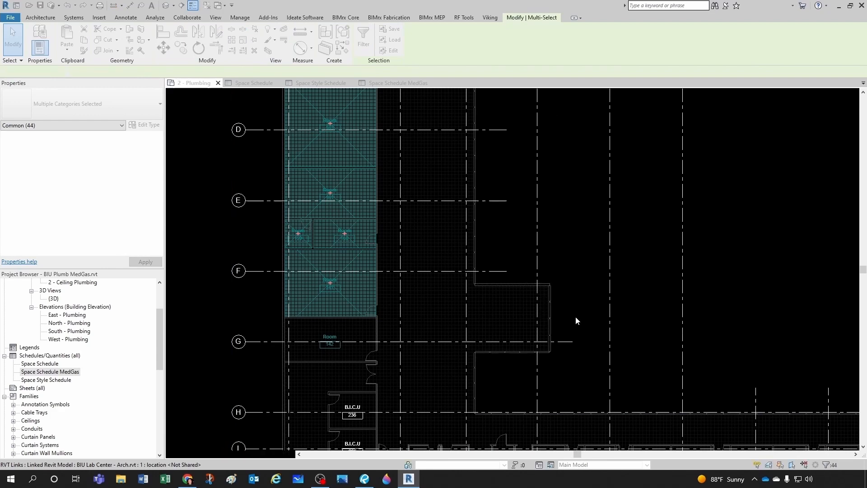
pyautogui.scroll(-5, 123, 220)
pyautogui.scroll(-1, 123, 219)
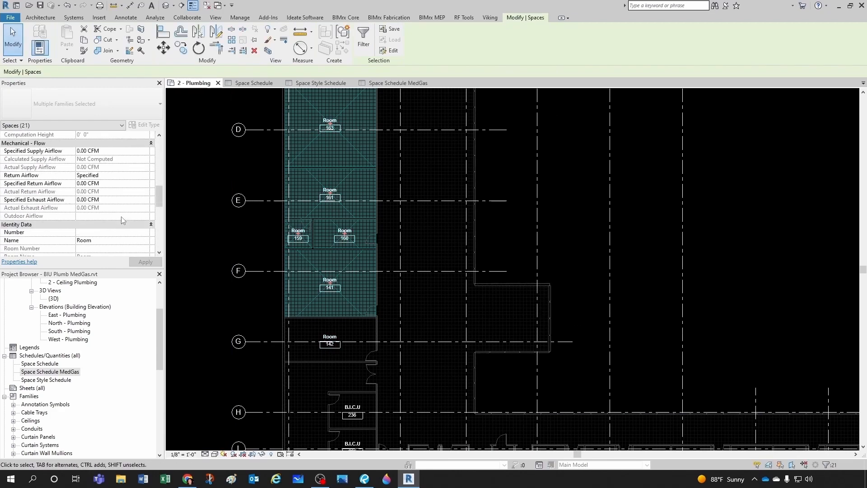
pyautogui.scroll(4, 123, 219)
pyautogui.scroll(3, 123, 220)
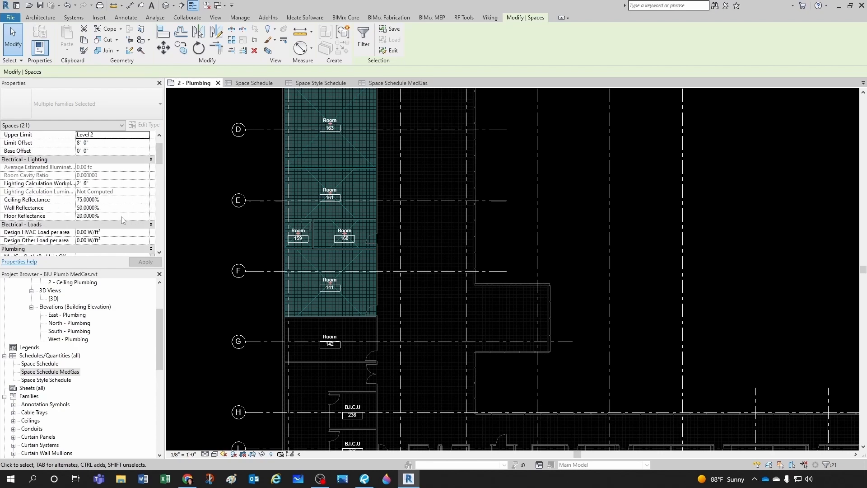
pyautogui.scroll(-7, 121, 219)
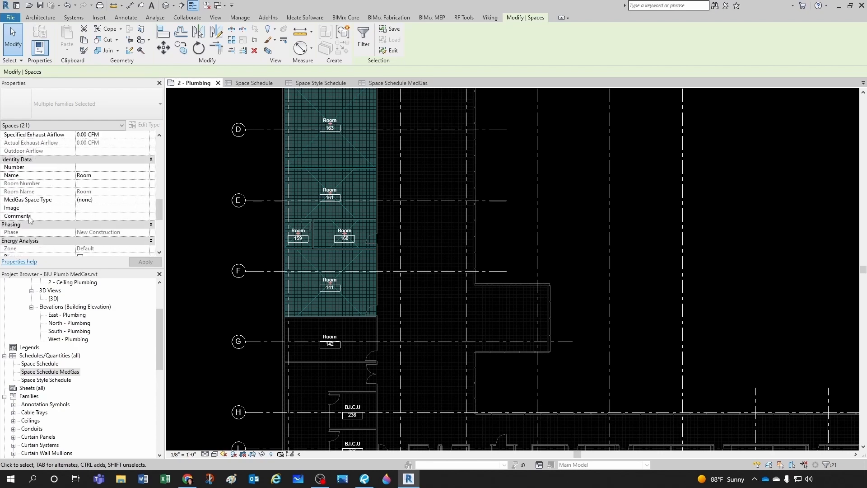
pyautogui.click(145, 199)
pyautogui.click(91, 244)
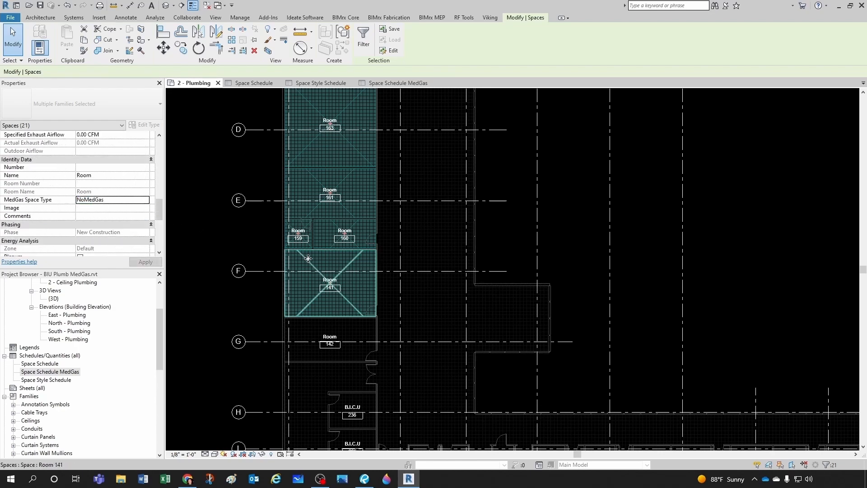
pyautogui.press('Escape')
# - Back in Space Schedule MedGas, assign the NoMedGas space type to Nour 210, Nurse 143 and Phys Wk 204
pyautogui.click(254, 84)
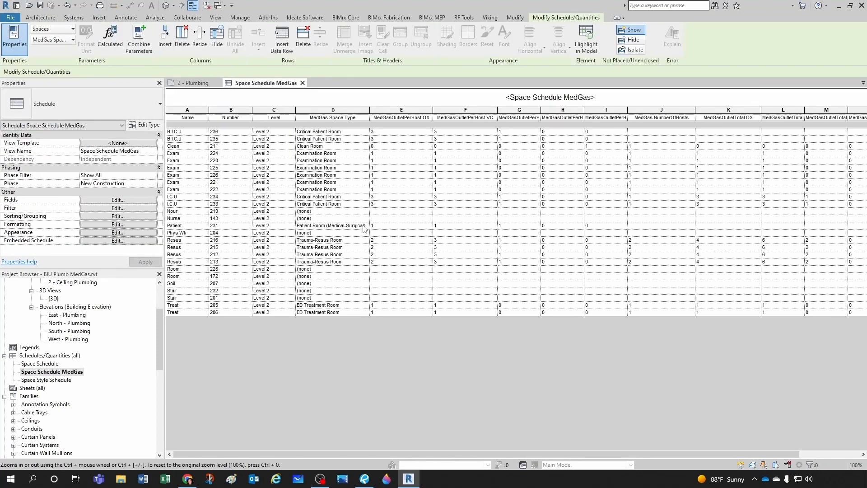
pyautogui.click(368, 211)
pyautogui.click(320, 249)
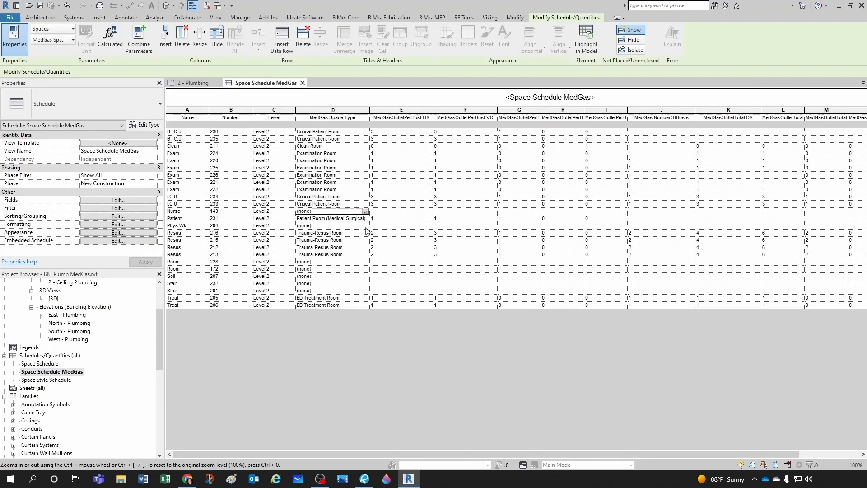
pyautogui.click(365, 211)
pyautogui.click(325, 250)
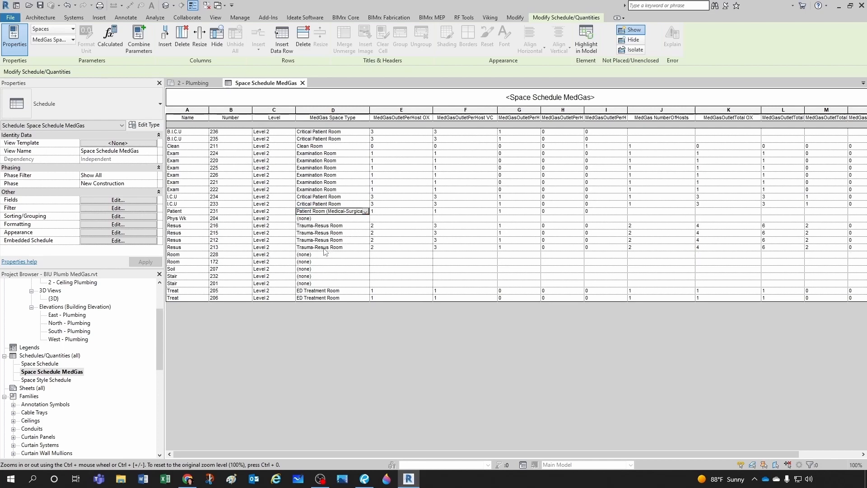
pyautogui.click(365, 219)
pyautogui.click(337, 257)
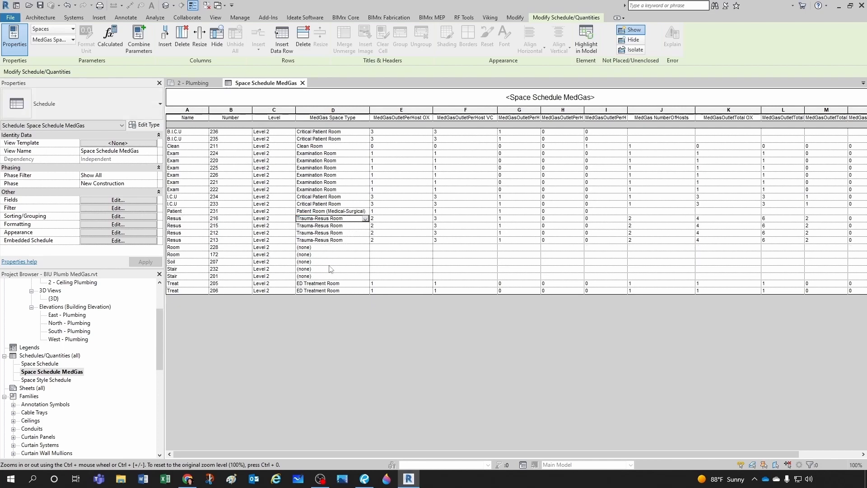
# - Assign the NoMedGas space type to Room 228 and Room 172
pyautogui.click(366, 248)
pyautogui.click(366, 247)
pyautogui.click(318, 286)
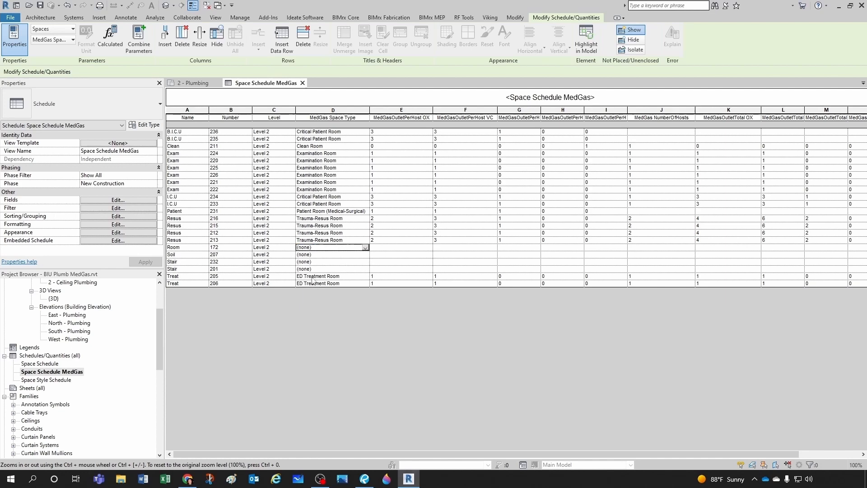
pyautogui.click(365, 247)
pyautogui.click(322, 286)
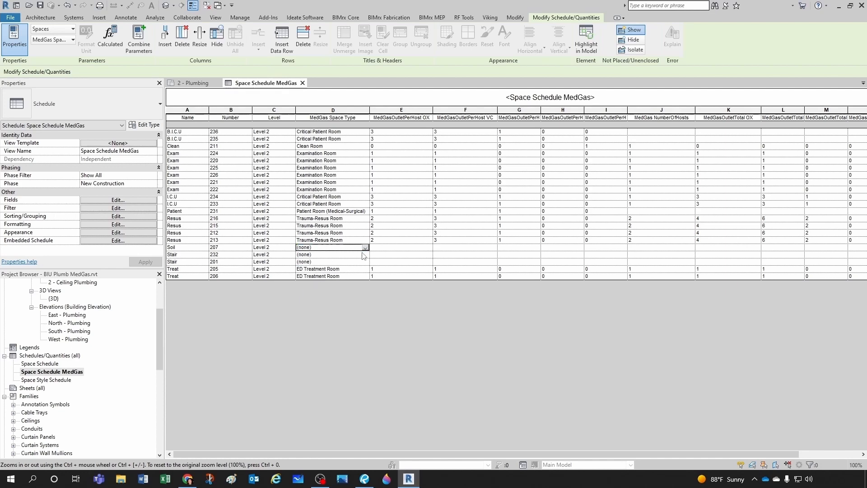
pyautogui.hotkey('alt', 'Tab')
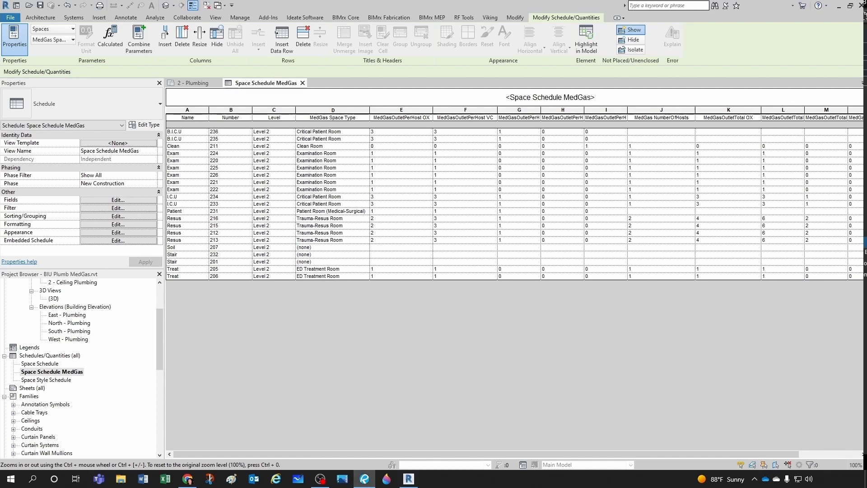
# - Assign the NoMedGas space type to Soil 207, Stair 232 and Stair 201 in Space Schedule MedGas
pyautogui.click(366, 248)
pyautogui.click(315, 288)
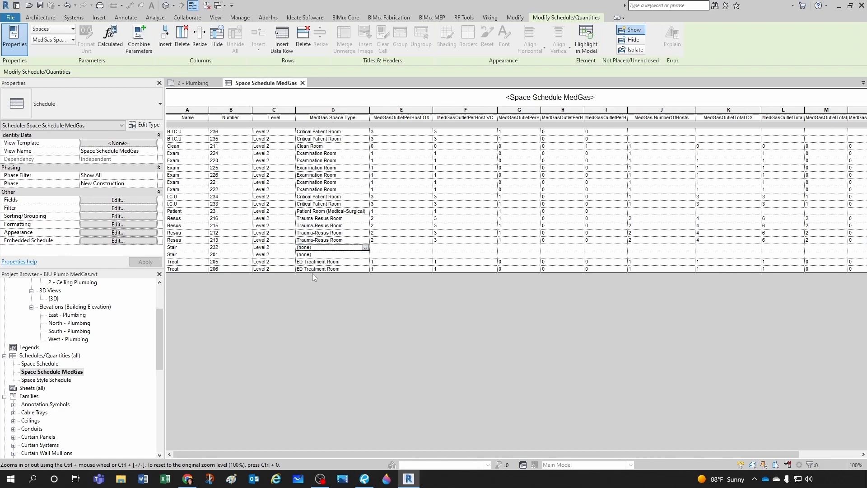
pyautogui.click(365, 248)
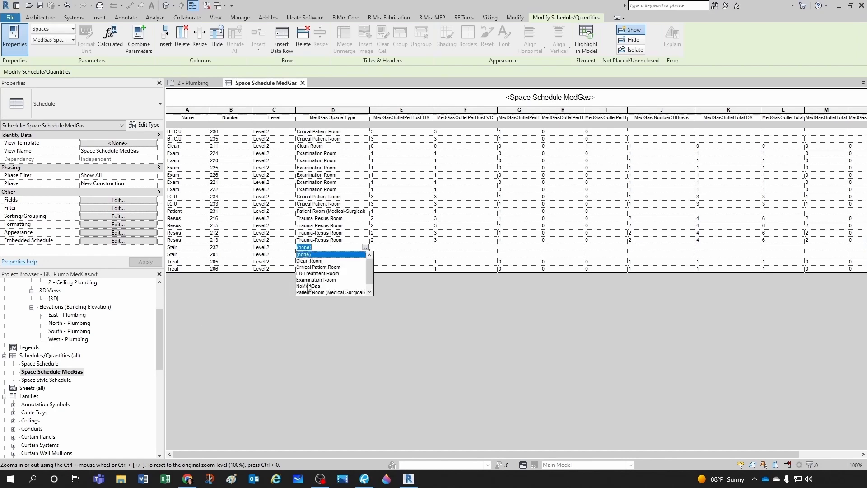
pyautogui.click(308, 286)
pyautogui.click(365, 247)
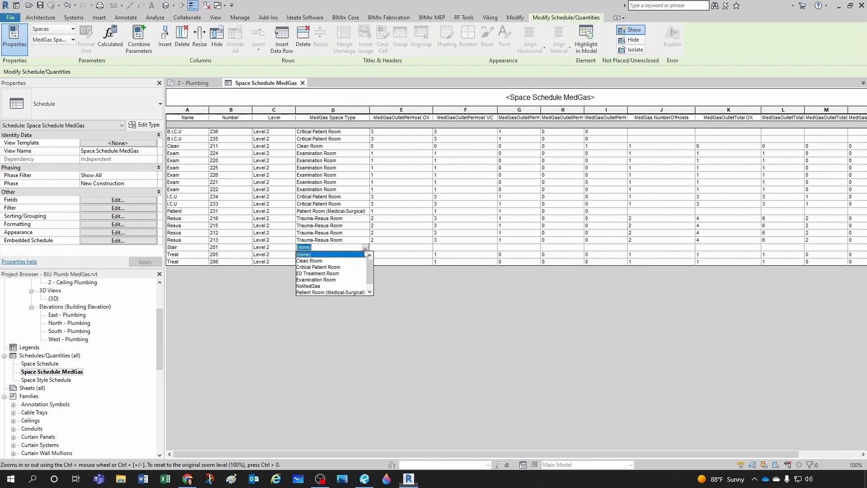
pyautogui.click(312, 286)
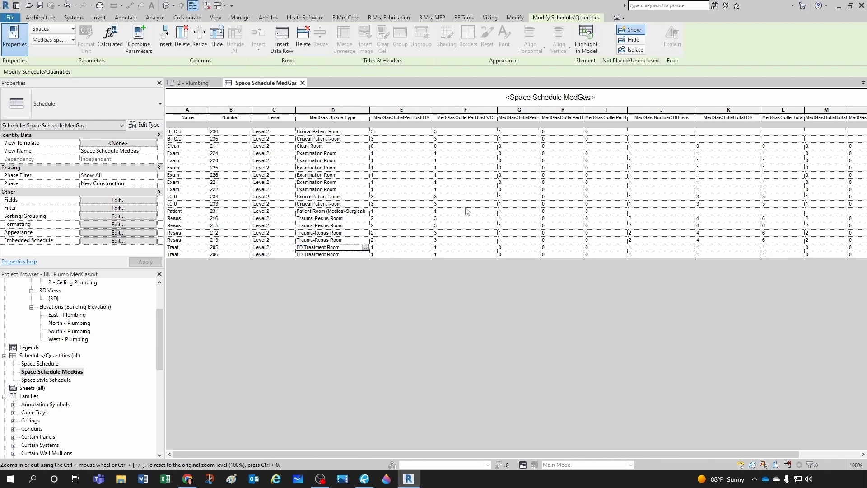
# - Examine the beds in Patient 231 on the 2 - Plumbing plan for its host count, and return to Space Schedule MedGas
pyautogui.click(635, 209)
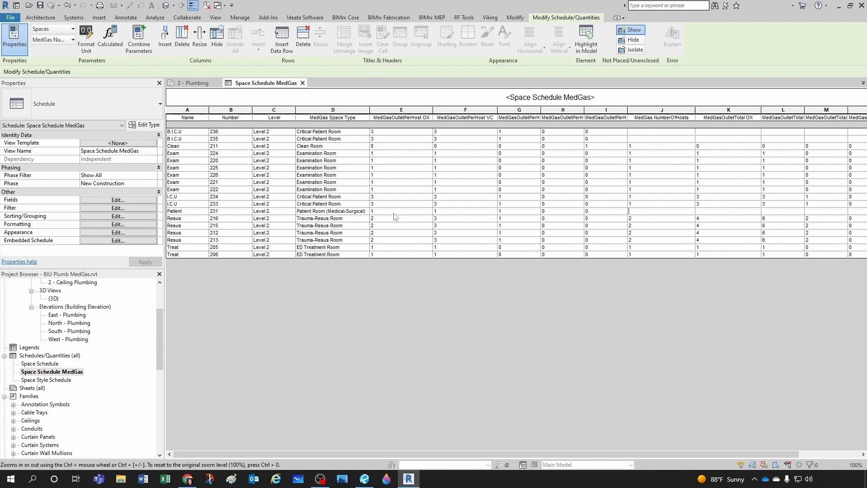
pyautogui.click(194, 83)
pyautogui.scroll(5, 374, 300)
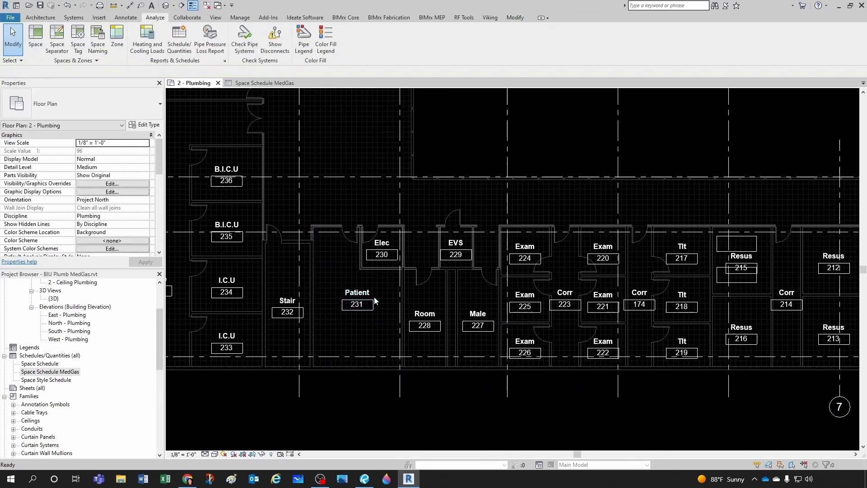
pyautogui.moveTo(374, 300); pyautogui.dragTo(366, 279, button='middle')
pyautogui.press('Tab')
pyautogui.click(745, 261)
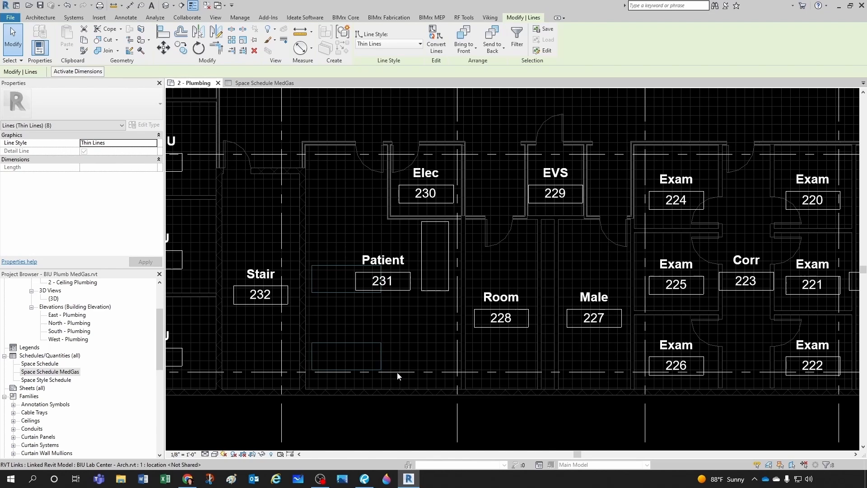
pyautogui.click(393, 319)
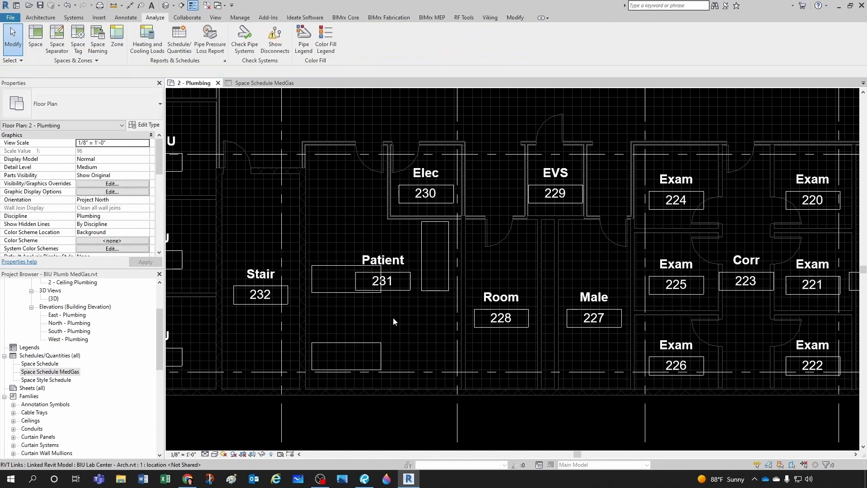
pyautogui.click(289, 83)
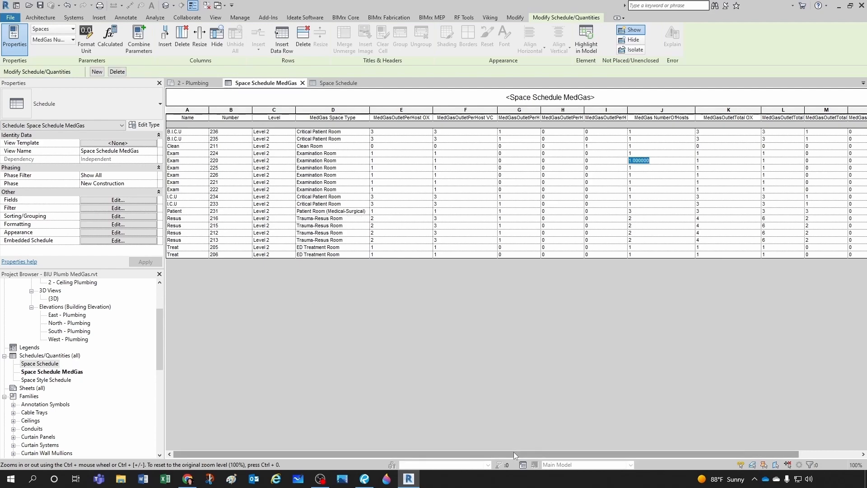
# - In the schedule's sorting and grouping settings, enable grand totals with the Totals only option
pyautogui.moveTo(513, 453)
pyautogui.mouseDown()
pyautogui.moveTo(682, 453)
pyautogui.moveTo(518, 456)
pyautogui.mouseUp()
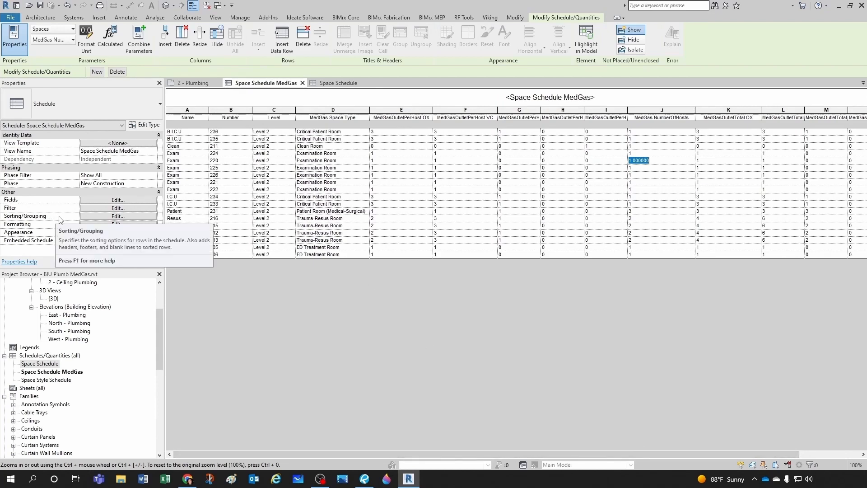
pyautogui.click(88, 218)
pyautogui.click(359, 329)
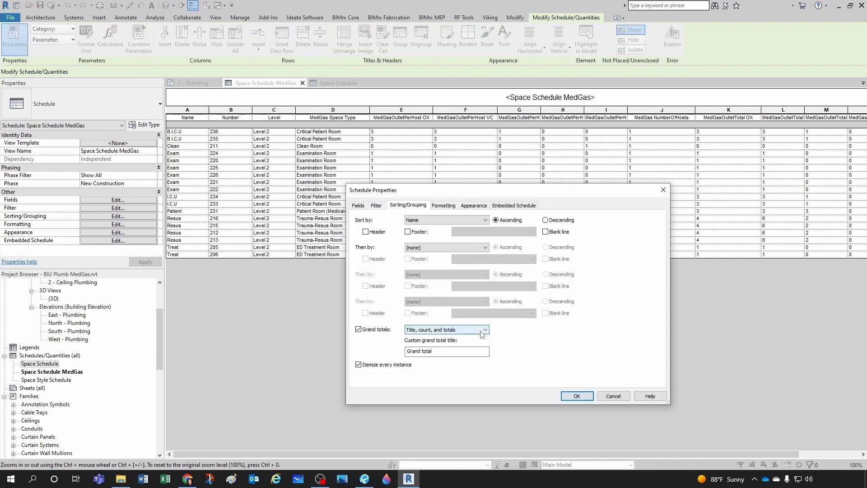
pyautogui.click(452, 330)
pyautogui.click(443, 358)
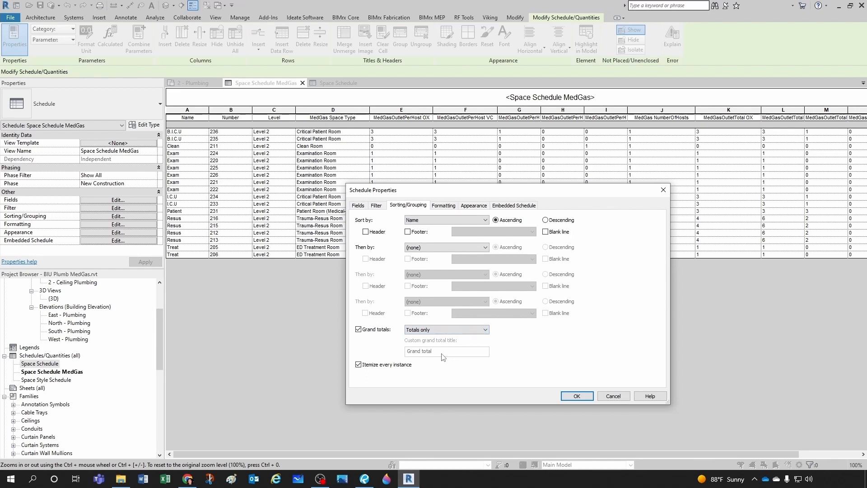
# - Format the MedGasOutletTotal OX and MedGasOutletTotal VC fields to calculate totals
pyautogui.click(441, 206)
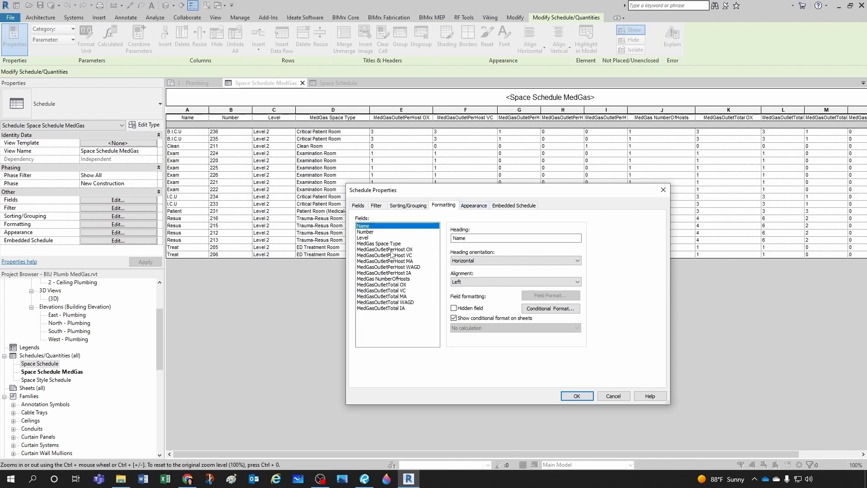
pyautogui.click(370, 284)
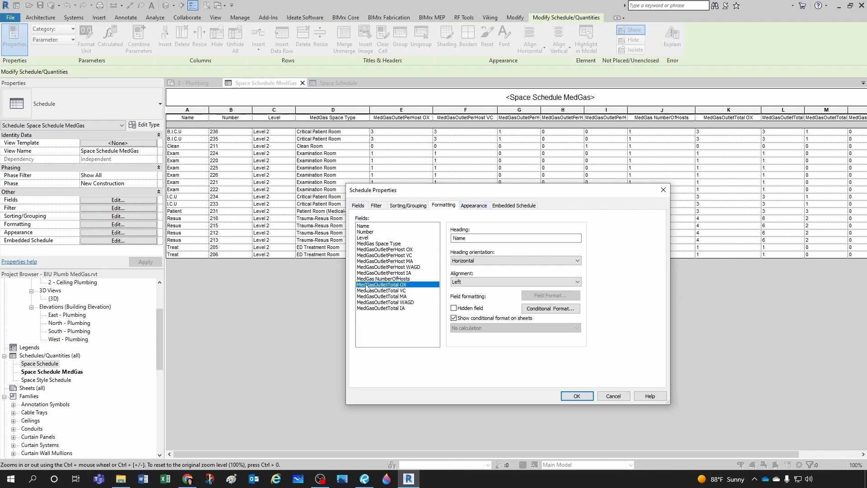
pyautogui.click(519, 328)
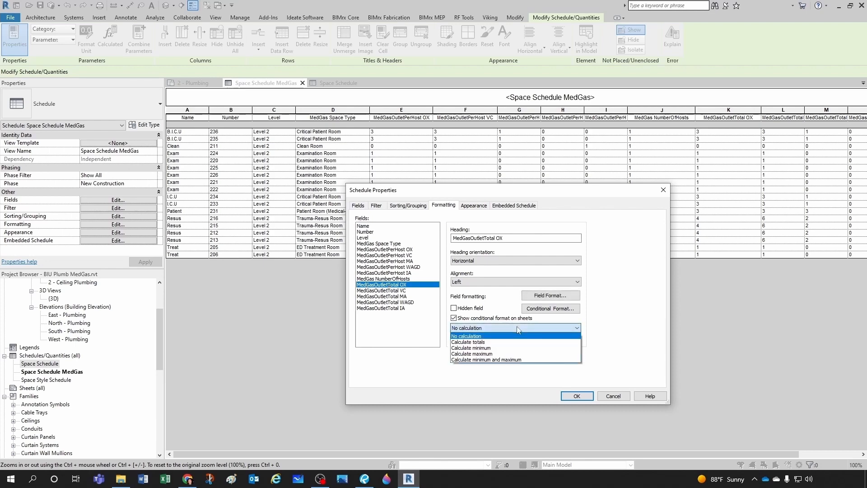
pyautogui.click(475, 341)
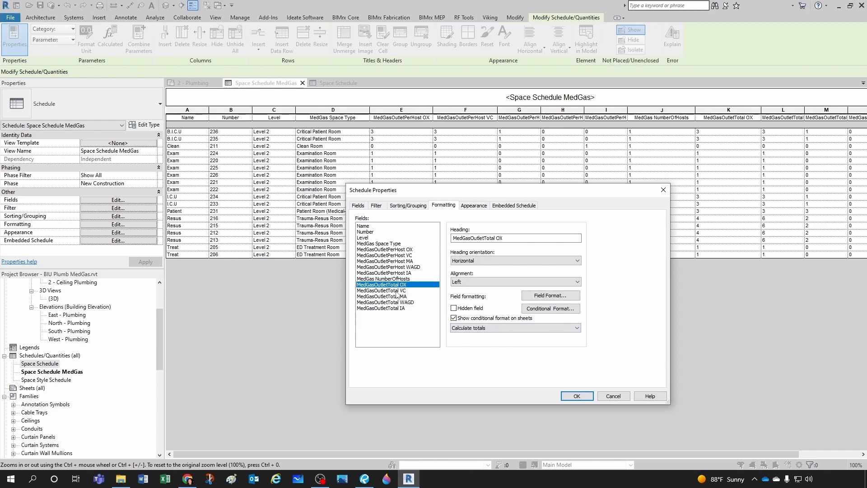
pyautogui.click(396, 291)
pyautogui.click(478, 328)
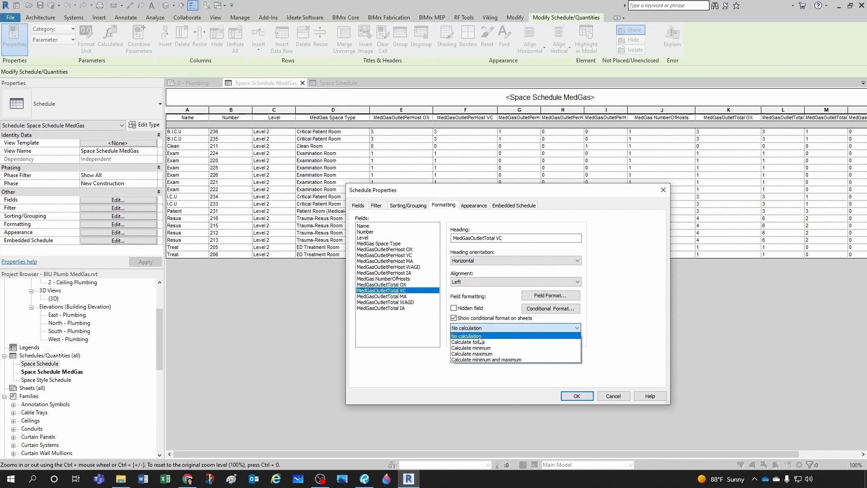
pyautogui.click(482, 342)
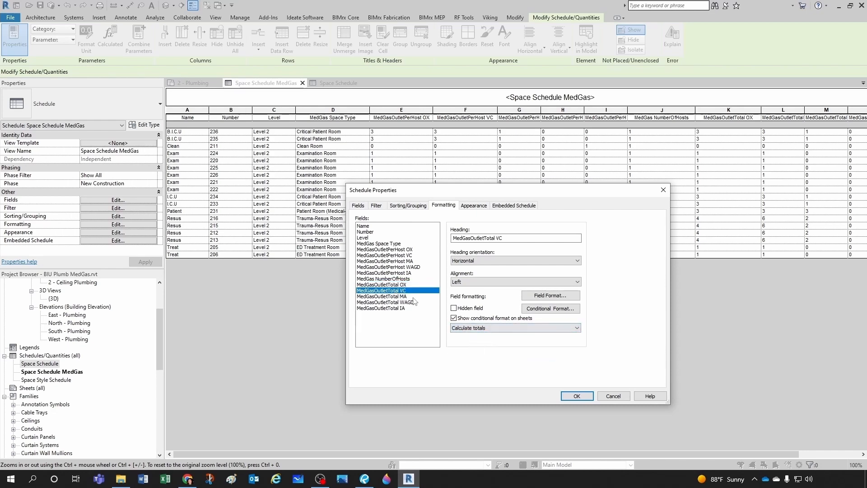
# - Set the MedGasOutletTotal MA, WAGD and IA fields to calculate totals and apply the schedule properties
pyautogui.click(404, 297)
pyautogui.click(480, 330)
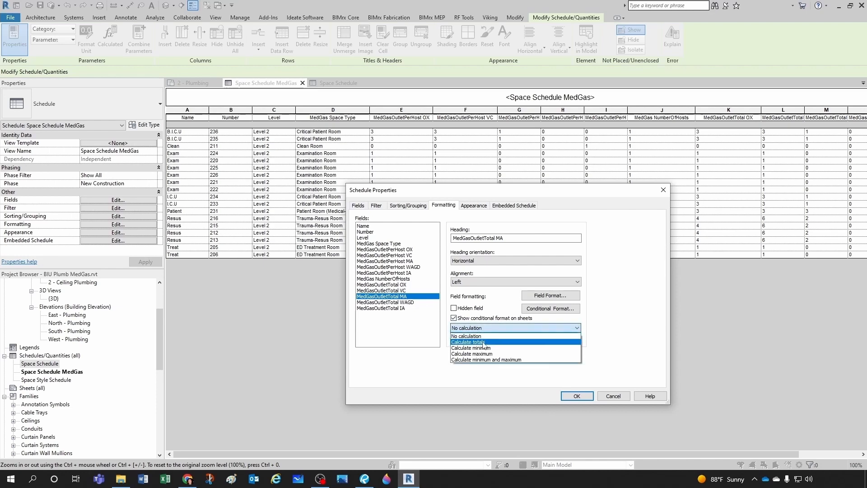
pyautogui.click(482, 342)
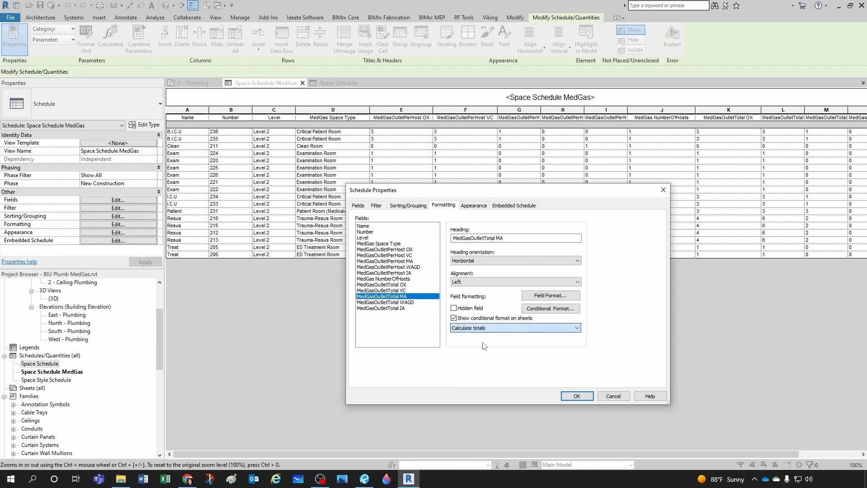
pyautogui.click(410, 302)
pyautogui.keyDown('ctrl'); pyautogui.click(405, 308); pyautogui.keyUp('ctrl')
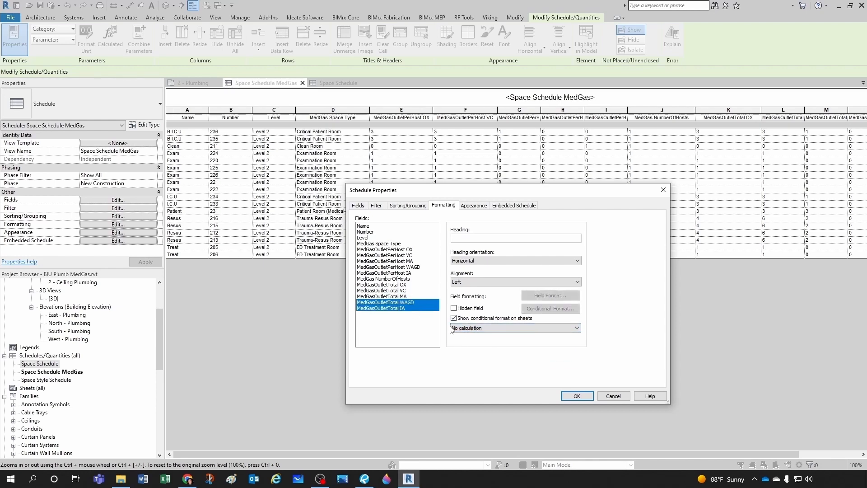
pyautogui.click(478, 329)
pyautogui.click(482, 343)
pyautogui.click(401, 296)
pyautogui.click(402, 302)
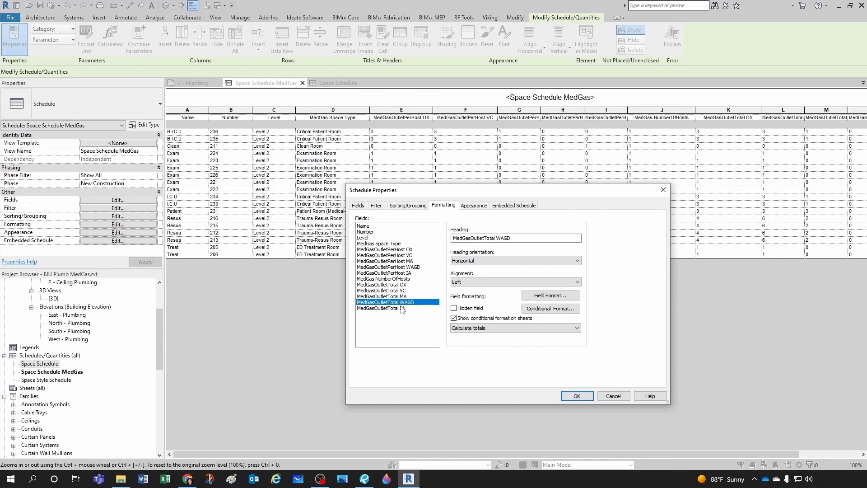
pyautogui.click(401, 308)
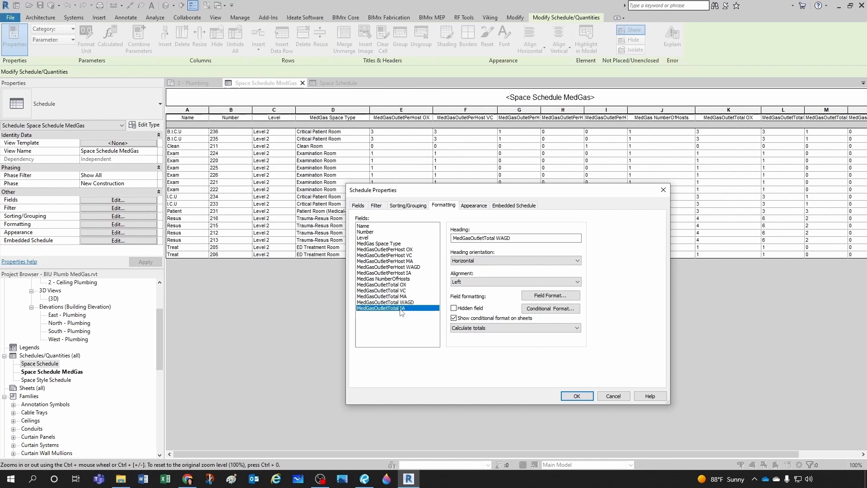
pyautogui.click(570, 397)
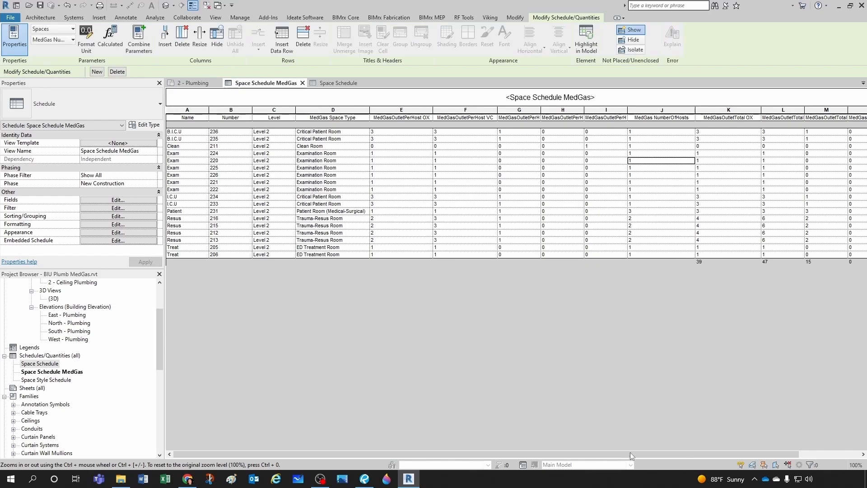
# - Change the schedule's grand totals option to Title and totals, keeping the title Grand total
pyautogui.moveTo(632, 454); pyautogui.dragTo(570, 436)
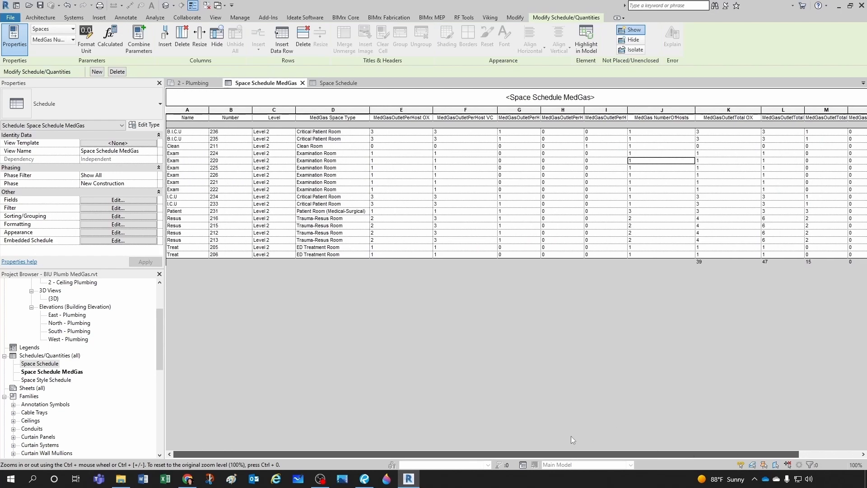
pyautogui.click(88, 217)
pyautogui.click(451, 330)
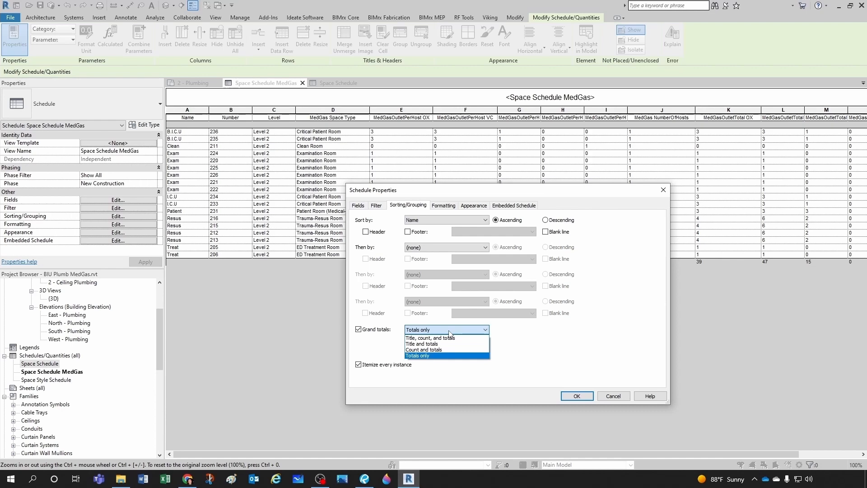
pyautogui.click(421, 344)
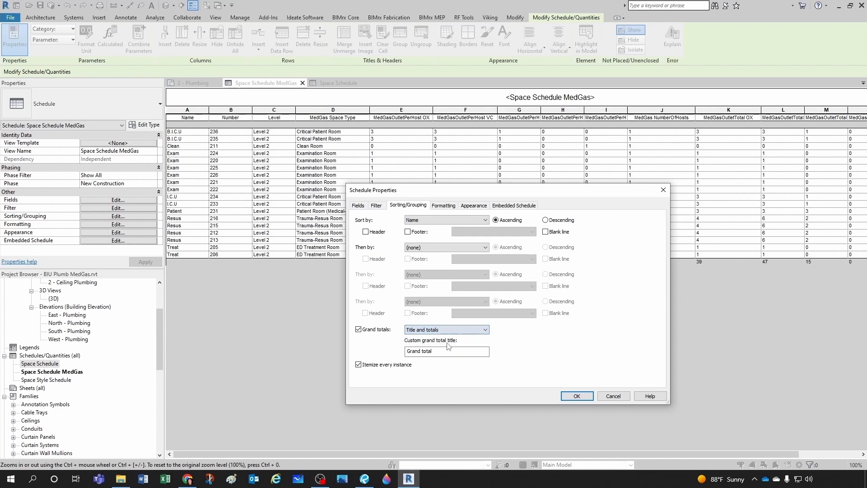
pyautogui.click(577, 395)
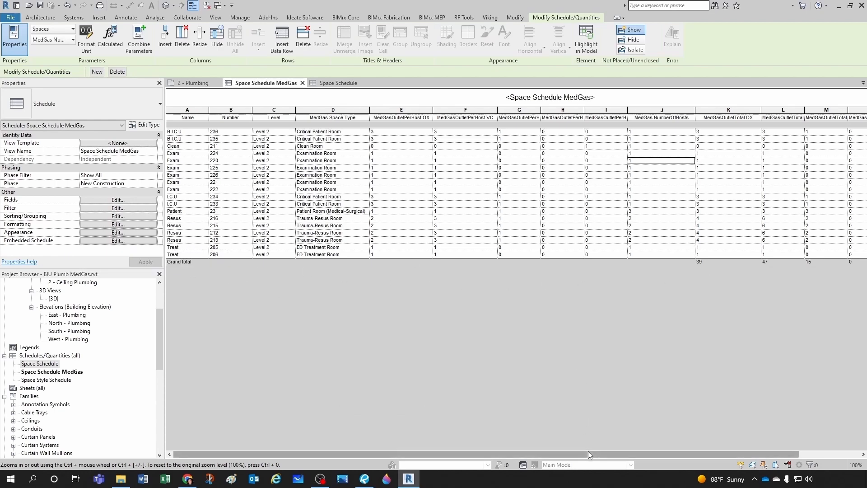
# - Widen the MedGasOutletTotal MA column in Space Schedule MedGas so its full heading fits
pyautogui.moveTo(588, 452); pyautogui.dragTo(702, 455)
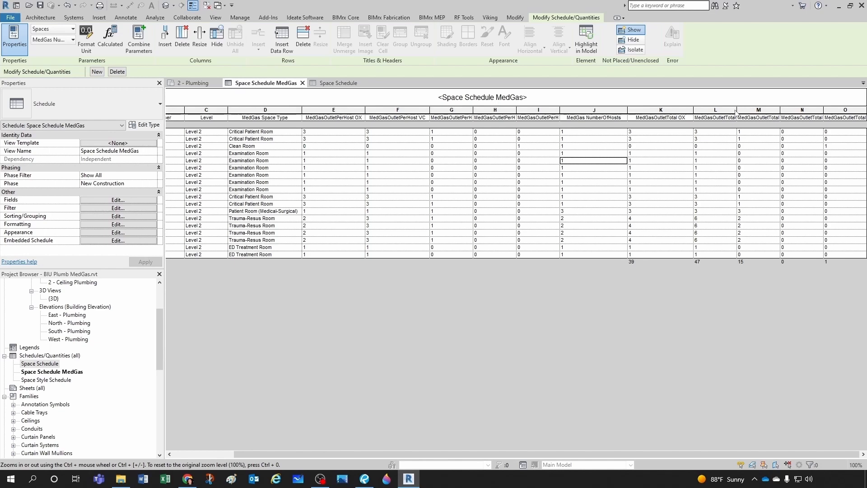
pyautogui.moveTo(735, 109); pyautogui.dragTo(751, 112)
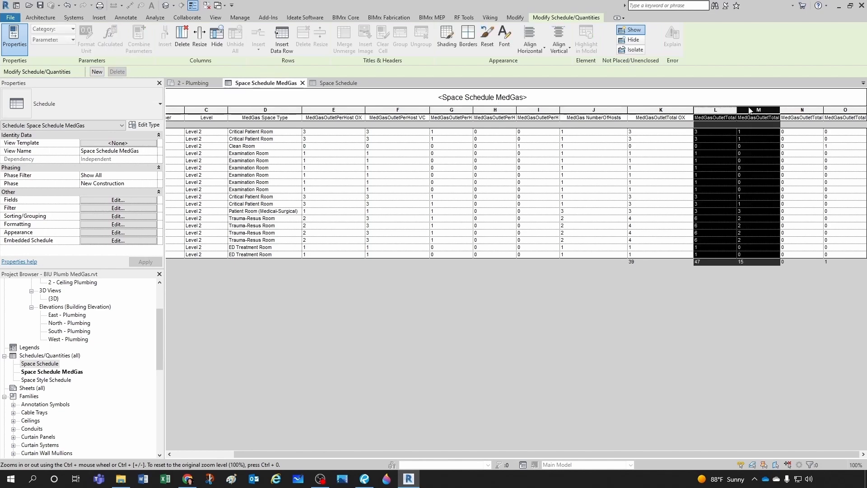
pyautogui.click(703, 219)
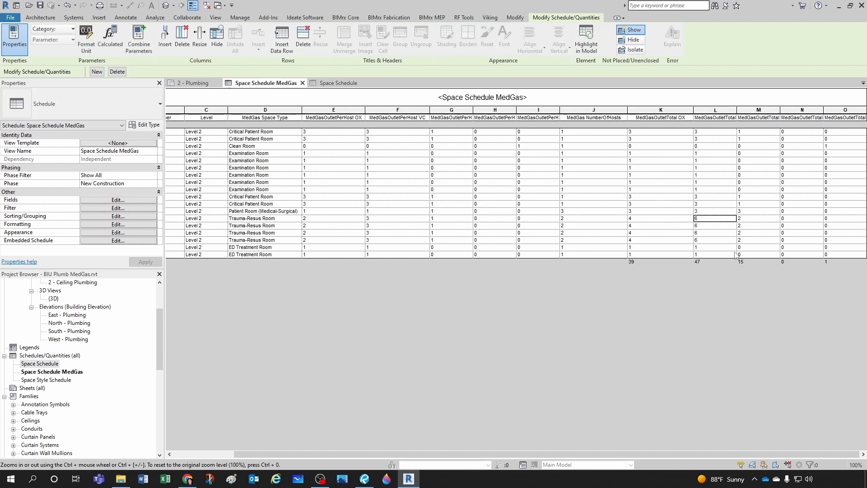
pyautogui.moveTo(781, 110); pyautogui.dragTo(798, 109)
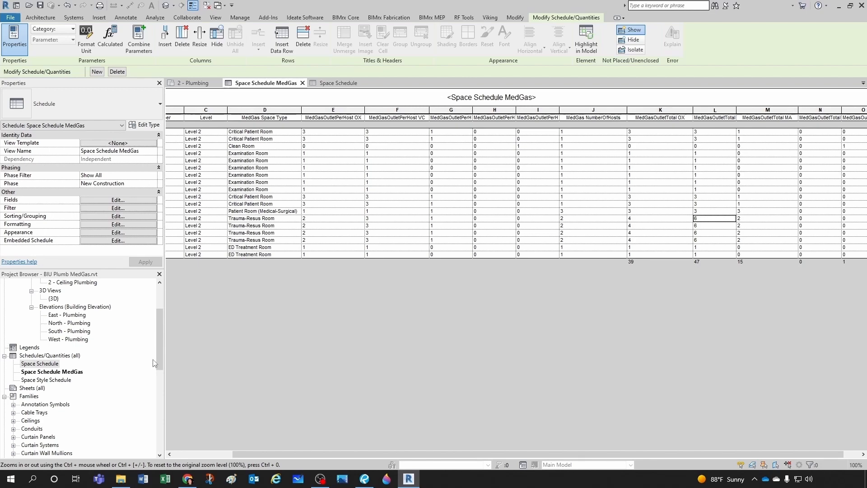
# - Create a new sheet with the E1 30 x 42 Horizontal titleblock, dismissing the save reminder without saving
pyautogui.moveTo(159, 365); pyautogui.dragTo(148, 385)
pyautogui.rightClick(25, 331)
pyautogui.click(54, 339)
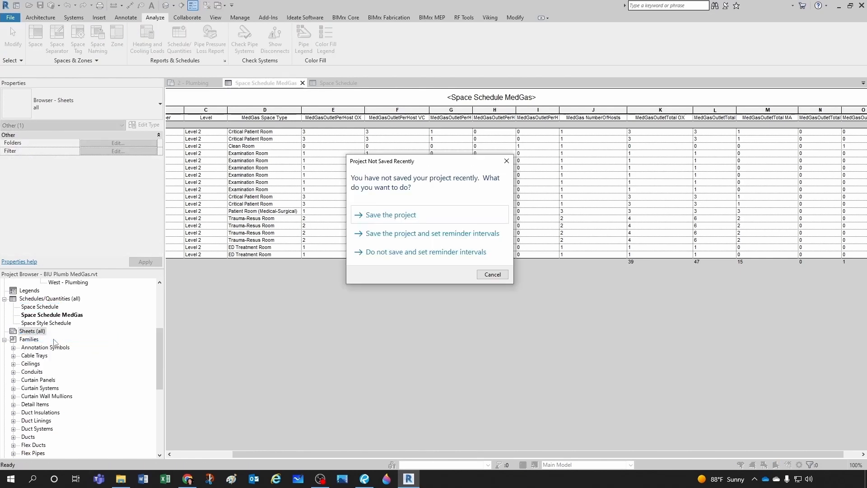
pyautogui.click(499, 274)
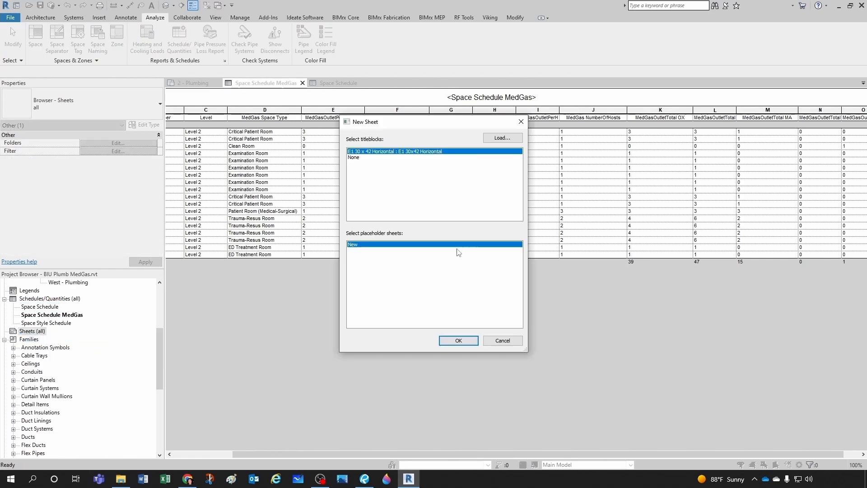
pyautogui.click(458, 341)
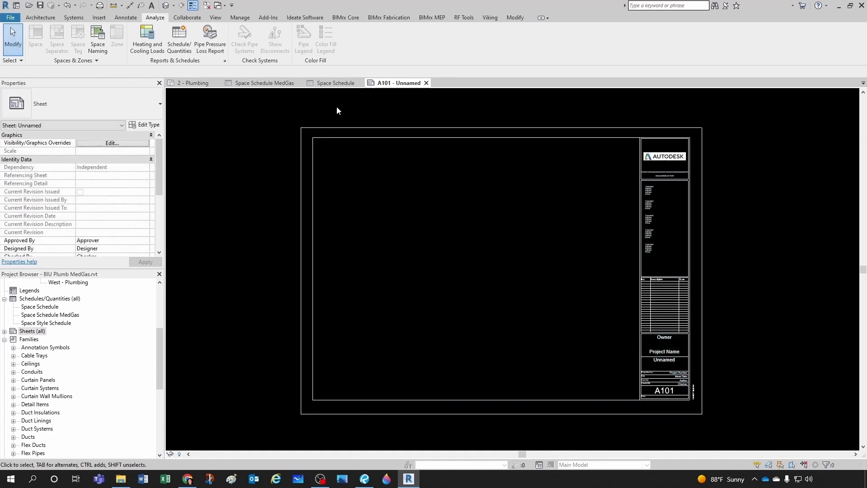
# - Close the open 2 - Plumbing view and place the 2 - Plumbing floor plan on sheet A101
pyautogui.click(198, 84)
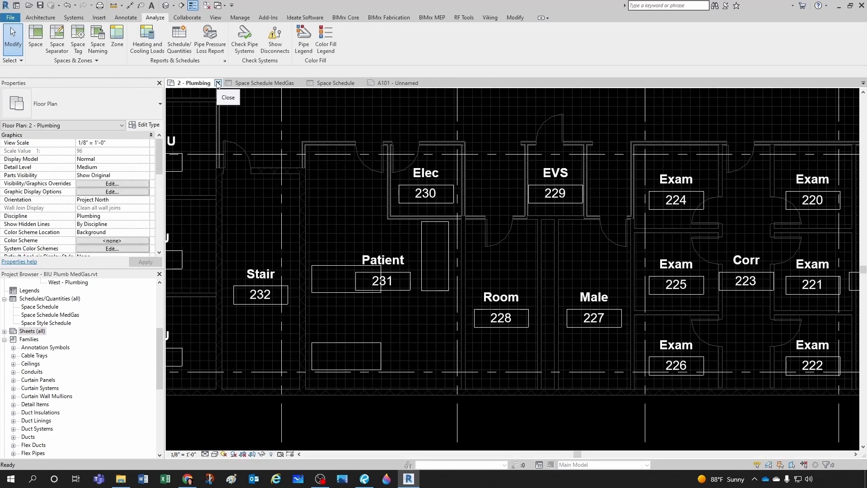
pyautogui.click(218, 83)
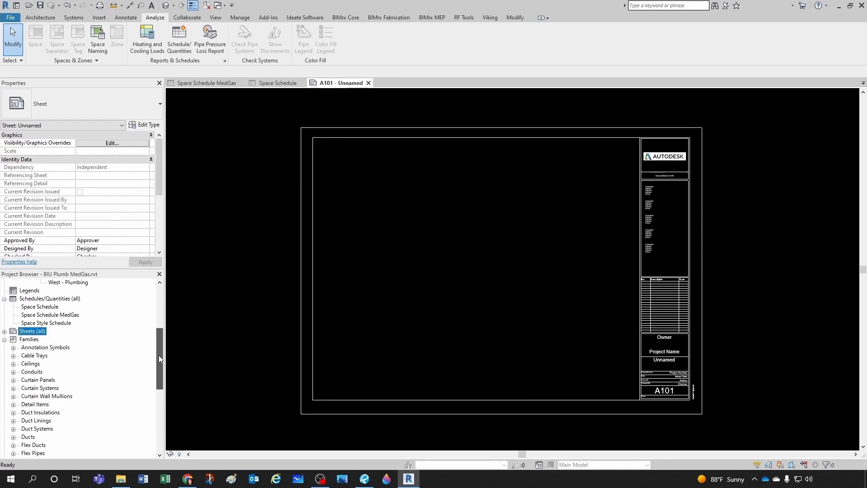
pyautogui.scroll(5, 90, 343)
pyautogui.click(68, 322)
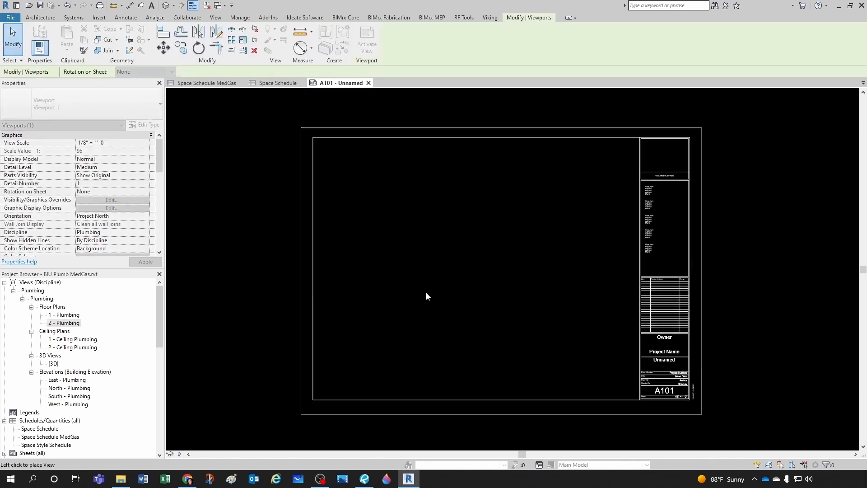
pyautogui.click(479, 276)
# - Nudge the 2 - Plumbing viewport left and slightly up so the plan clears the titleblock and sits within the sheet border
pyautogui.scroll(-1, 425, 277)
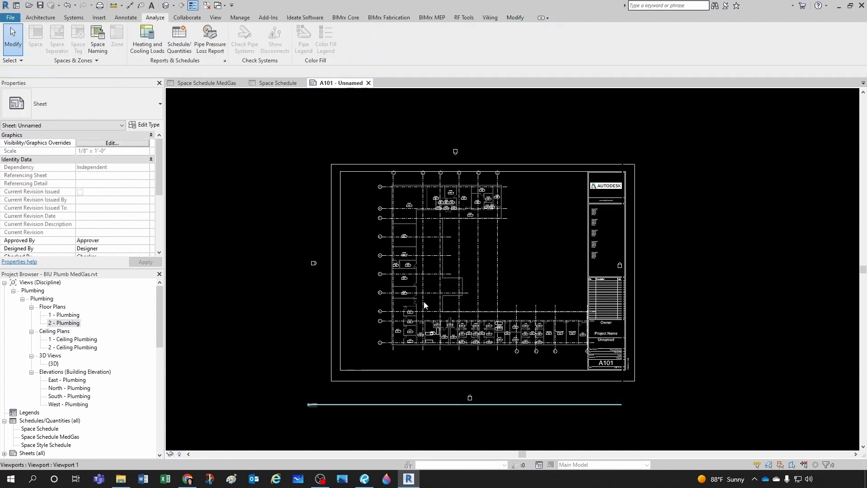
pyautogui.hotkey('shift', 'Left')
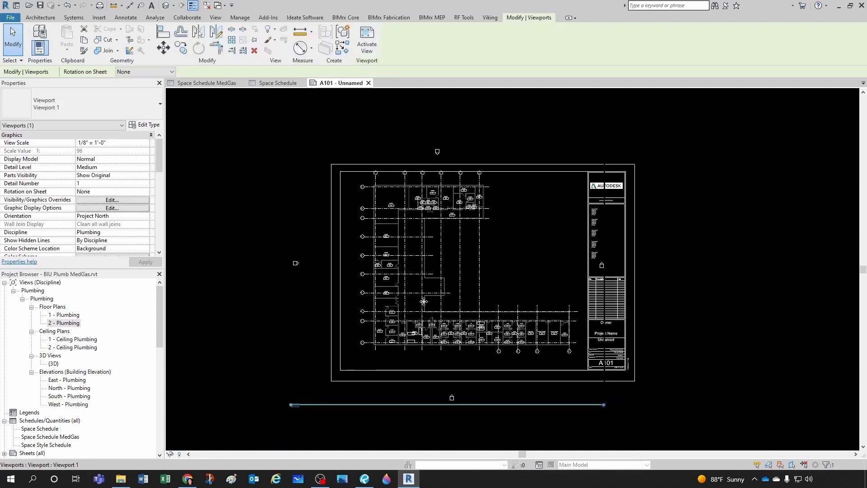
pyautogui.press('Down')
pyautogui.press('Down')
pyautogui.press('Down')
pyautogui.press('Down')
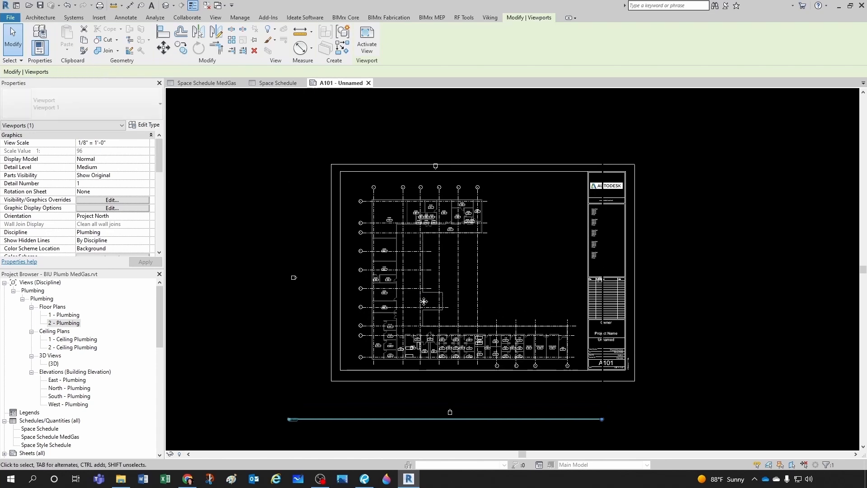
pyautogui.press('Left')
pyautogui.press('Left')
pyautogui.press('Left')
pyautogui.press('Up')
pyautogui.press('Up')
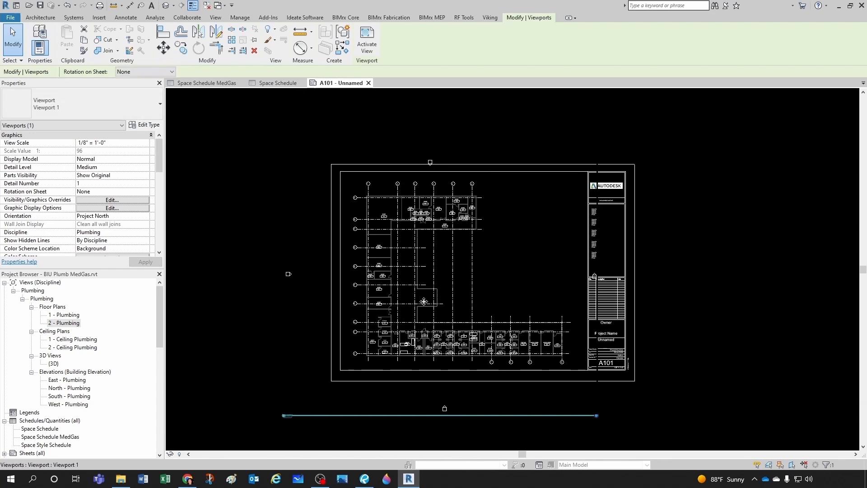
pyautogui.press('Up')
pyautogui.press('Up')
pyautogui.press('Up')
pyautogui.press('Up')
pyautogui.press('Up')
pyautogui.press('Escape')
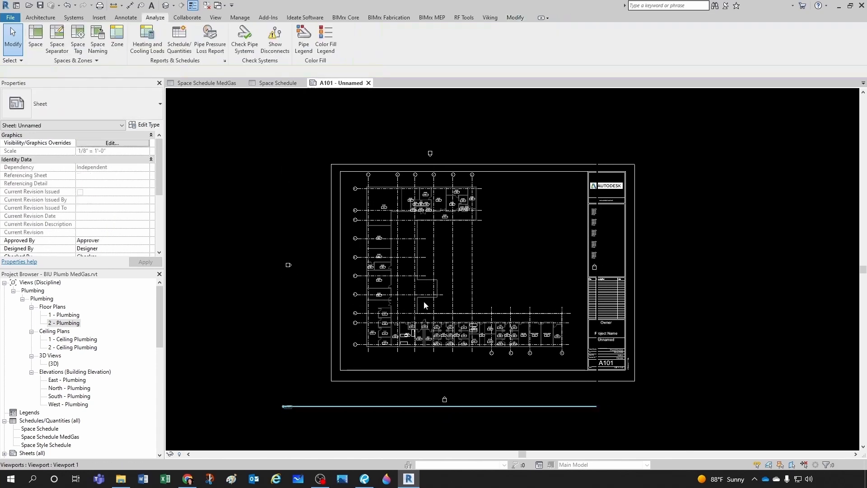
# - Move the viewport's title beneath the floor plan inside the sheet border and shorten its line to clear the titleblock
pyautogui.click(498, 404)
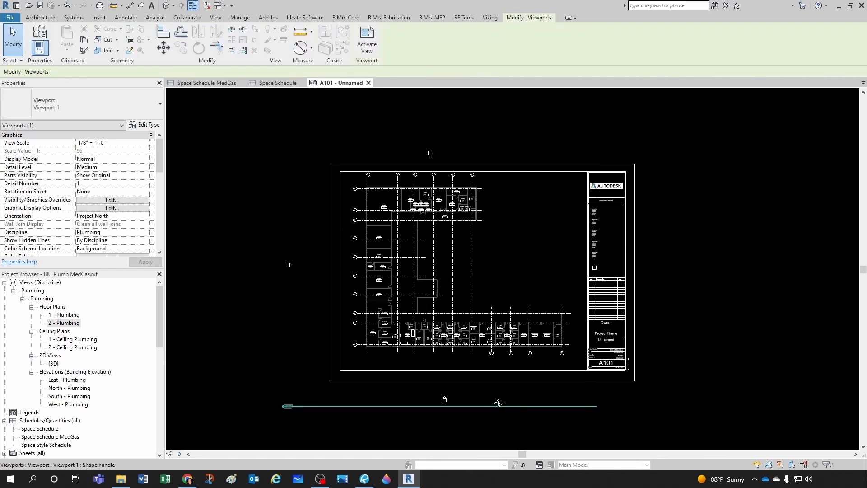
pyautogui.moveTo(506, 404); pyautogui.dragTo(583, 359)
pyautogui.click(548, 310)
pyautogui.click(547, 313)
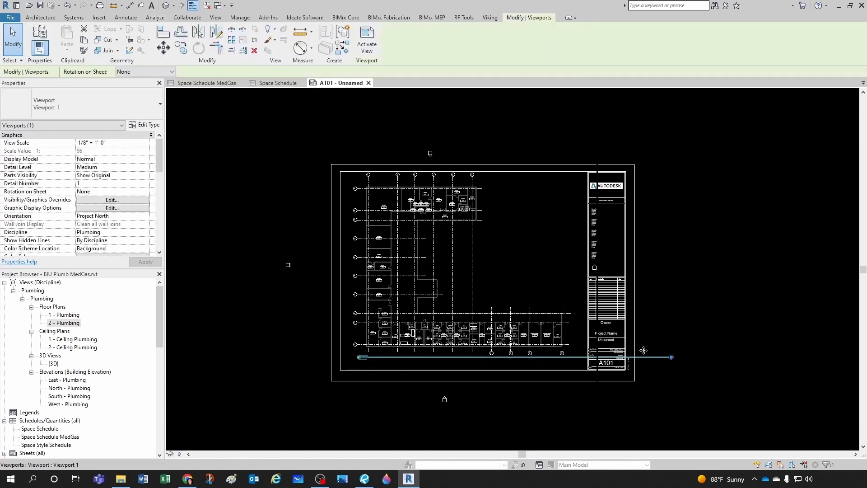
pyautogui.moveTo(671, 359); pyautogui.dragTo(530, 360)
pyautogui.press('Escape')
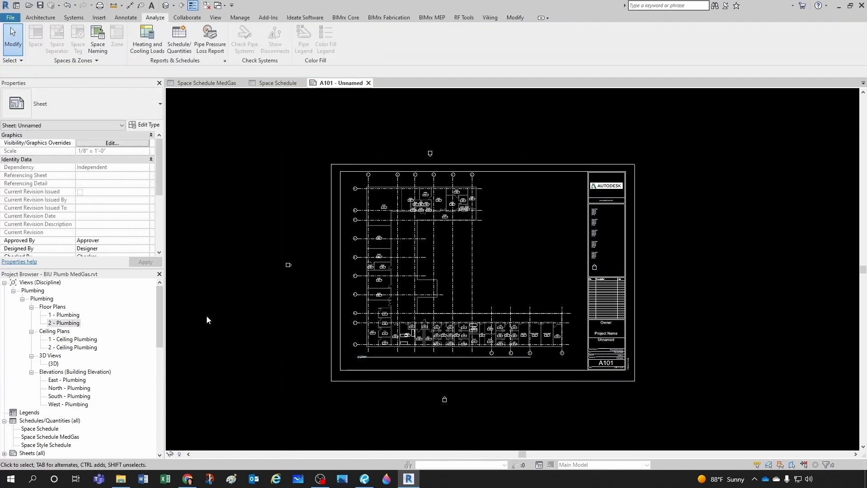
# - Place Space Schedule MedGas on sheet A101 in the open area between the plan's upper wing and the titleblock
pyautogui.scroll(-2, 87, 388)
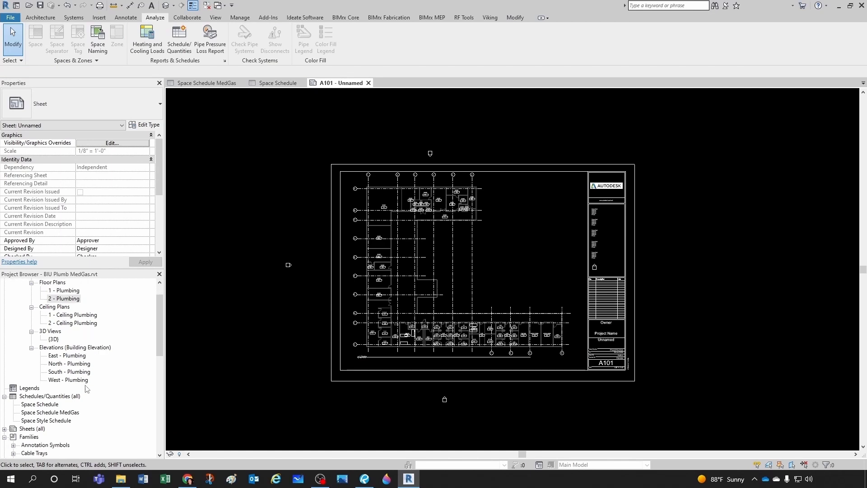
pyautogui.scroll(-1, 87, 388)
pyautogui.click(75, 372)
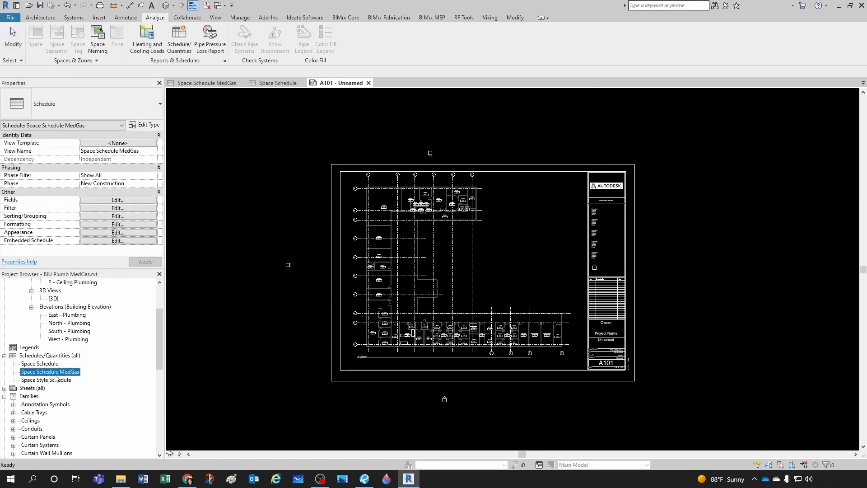
pyautogui.moveTo(51, 376); pyautogui.dragTo(499, 245)
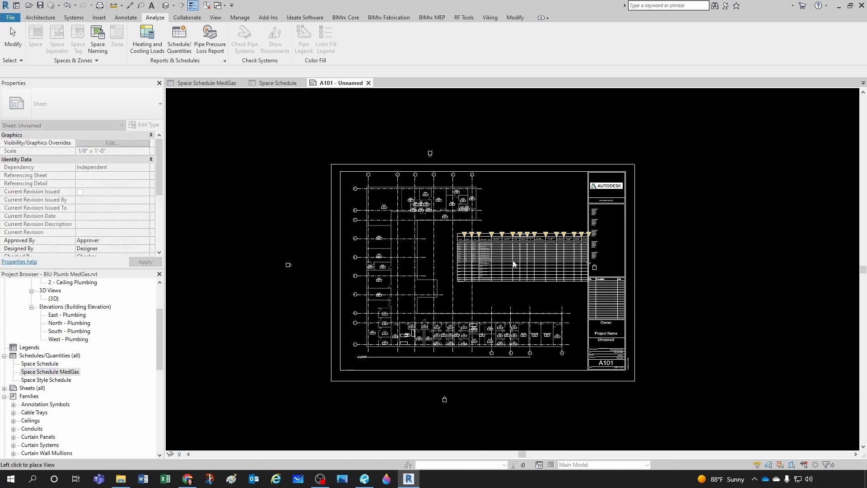
pyautogui.scroll(2, 514, 258)
pyautogui.scroll(2, 513, 264)
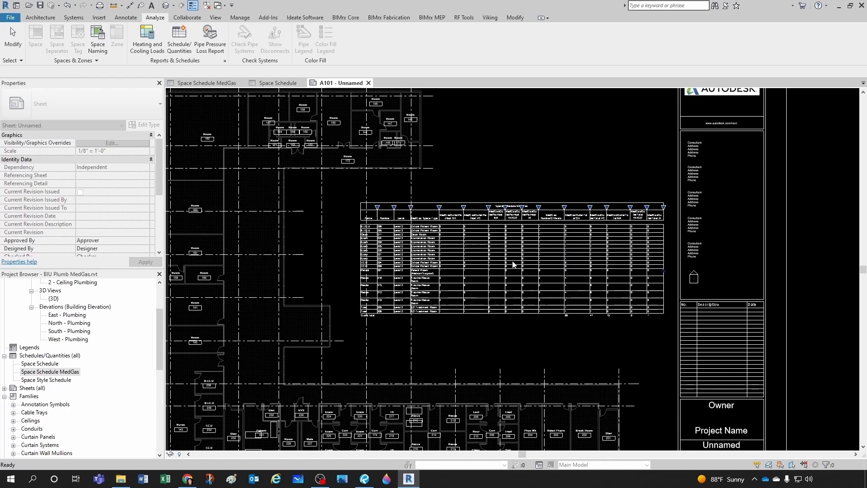
pyautogui.click(513, 264)
pyautogui.press('Escape')
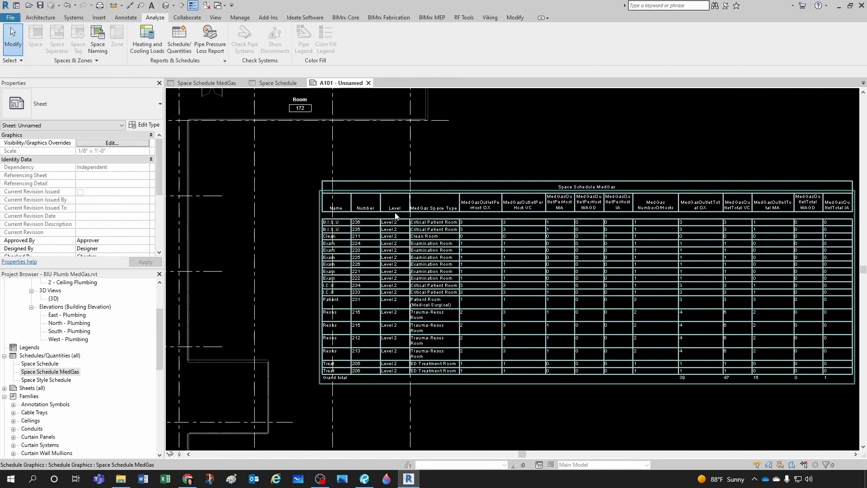
# - Examine the placed medical gas schedule's space types, per-host outlets, number of hosts, outlet totals and grand total row
pyautogui.scroll(3, 413, 235)
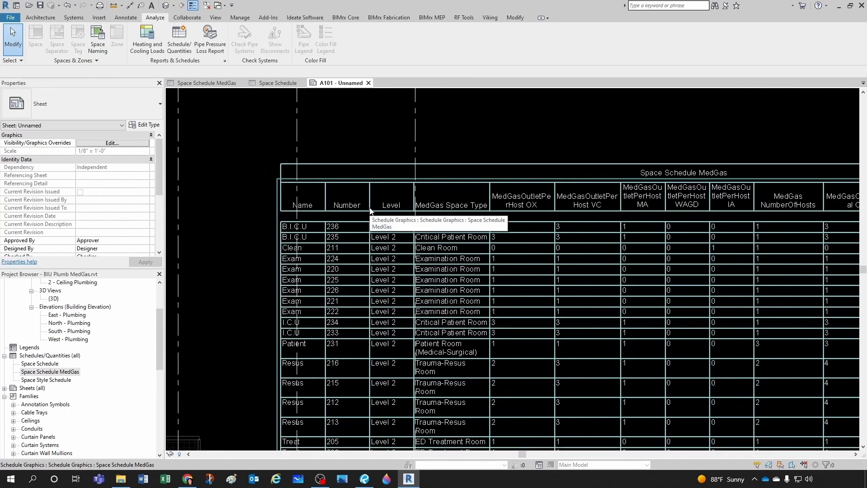
pyautogui.scroll(-1, 369, 211)
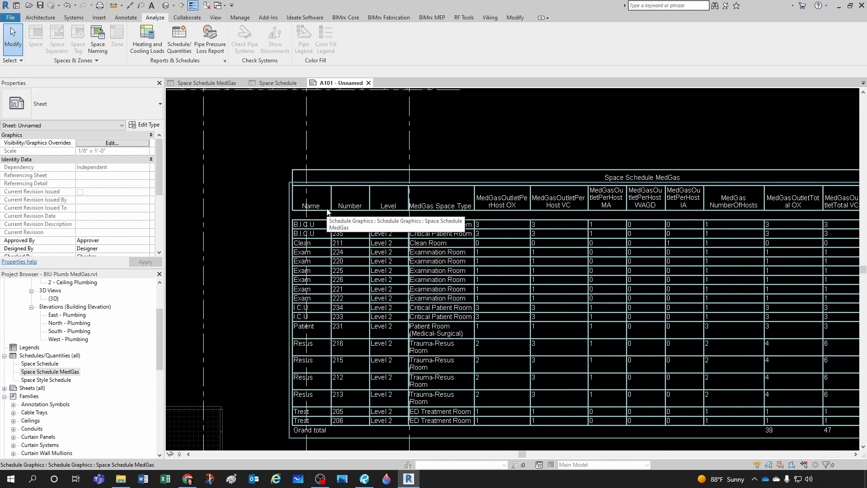
pyautogui.scroll(-1, 328, 212)
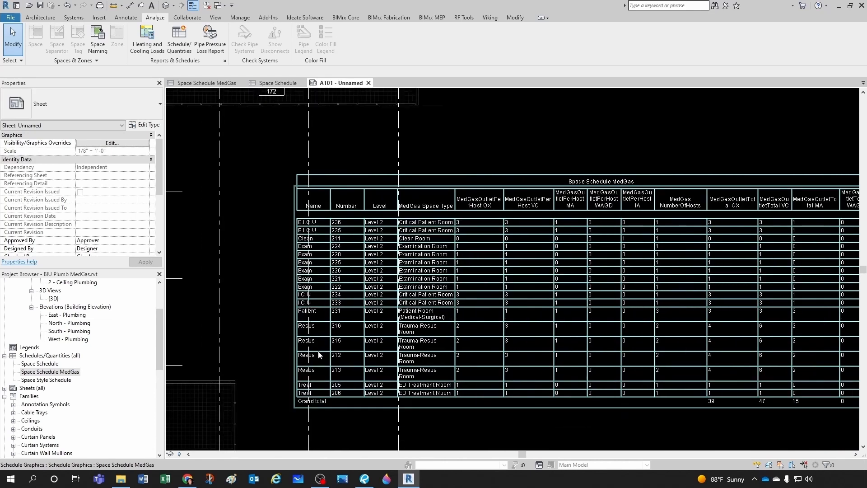
pyautogui.moveTo(347, 328); pyautogui.dragTo(327, 304, button='middle')
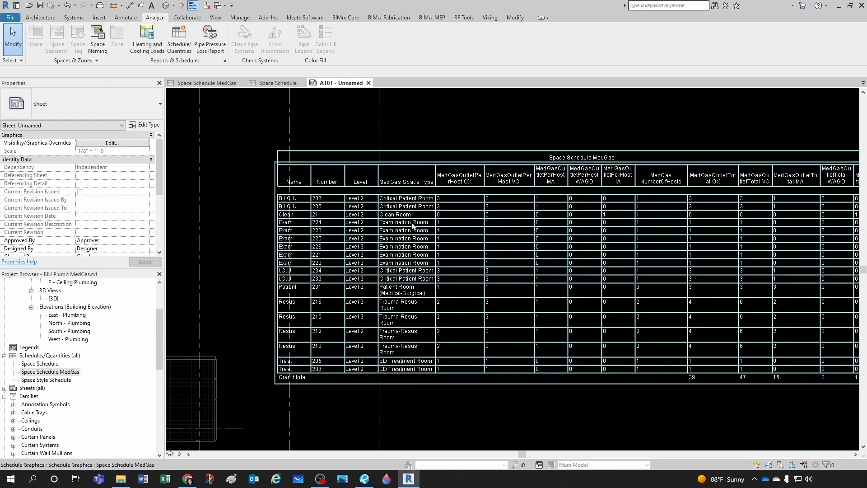
pyautogui.moveTo(413, 318); pyautogui.dragTo(376, 308, button='middle')
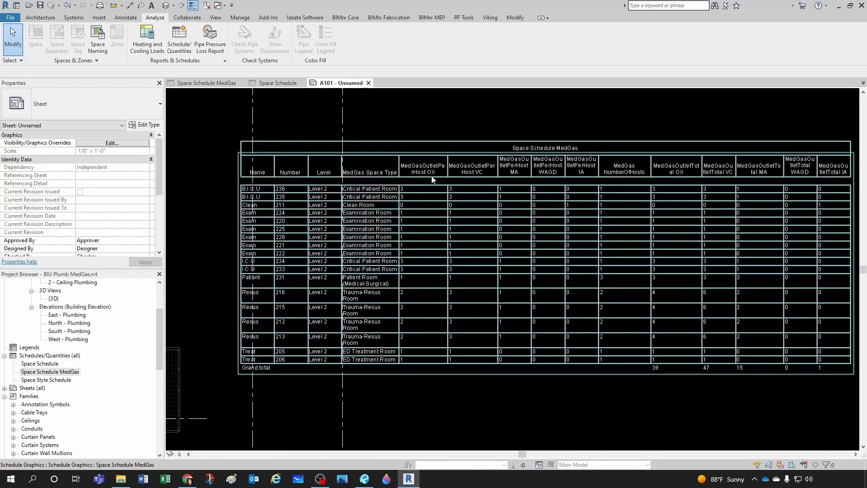
pyautogui.scroll(1, 428, 181)
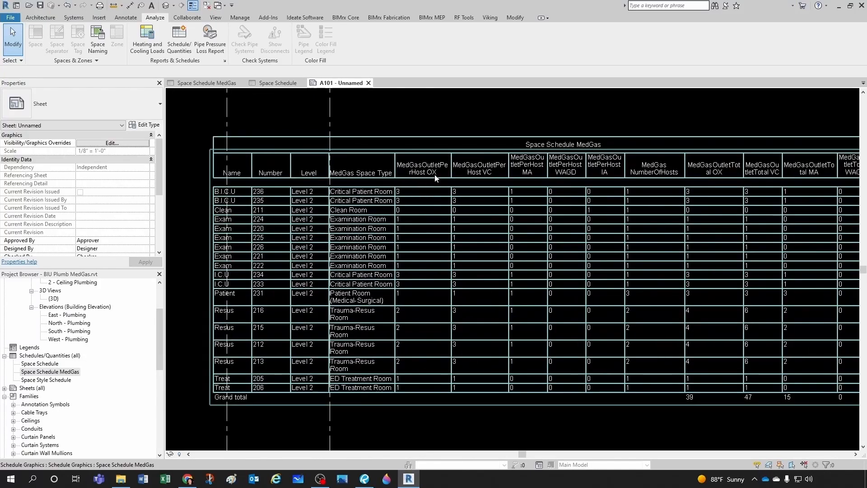
pyautogui.scroll(-3, 423, 185)
pyautogui.scroll(-1, 423, 185)
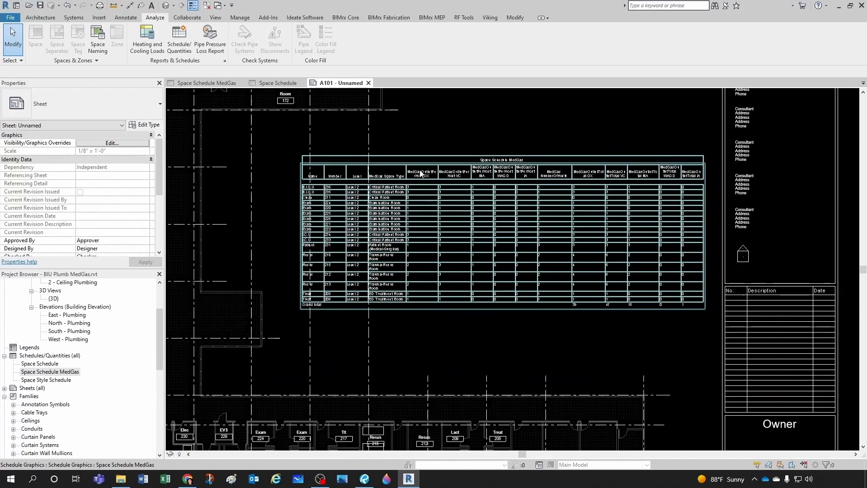
pyautogui.scroll(1, 427, 177)
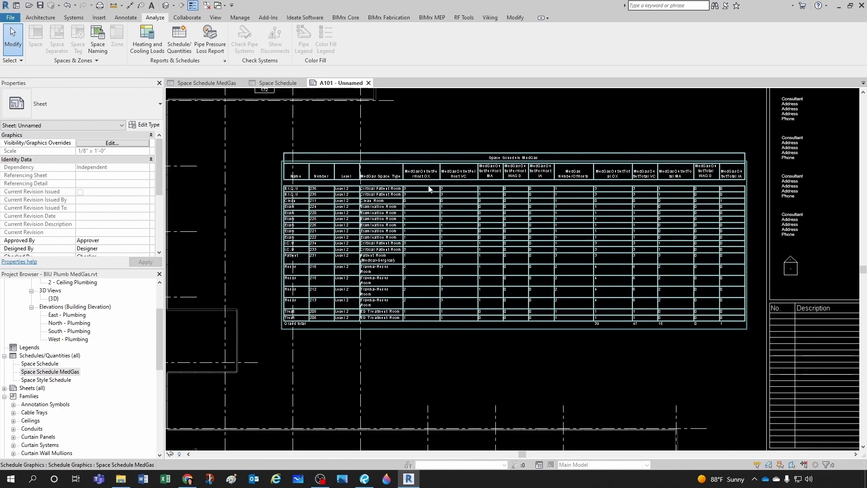
pyautogui.scroll(2, 483, 177)
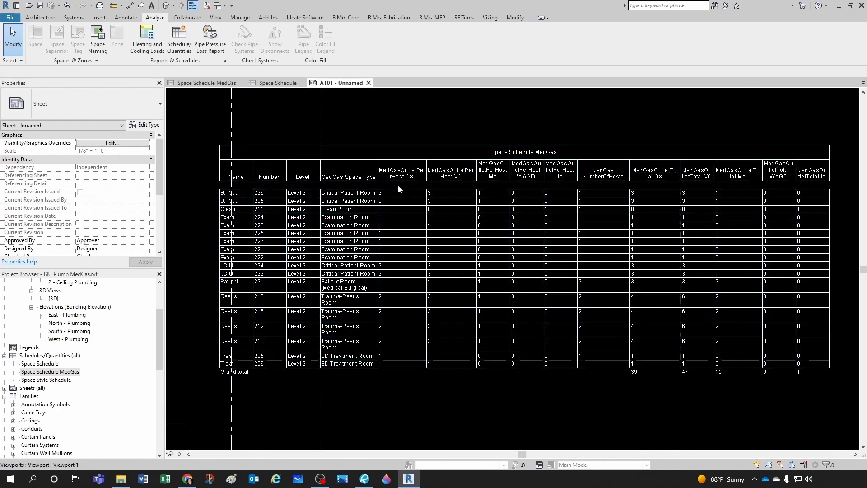
pyautogui.scroll(1, 398, 187)
pyautogui.scroll(-1, 391, 207)
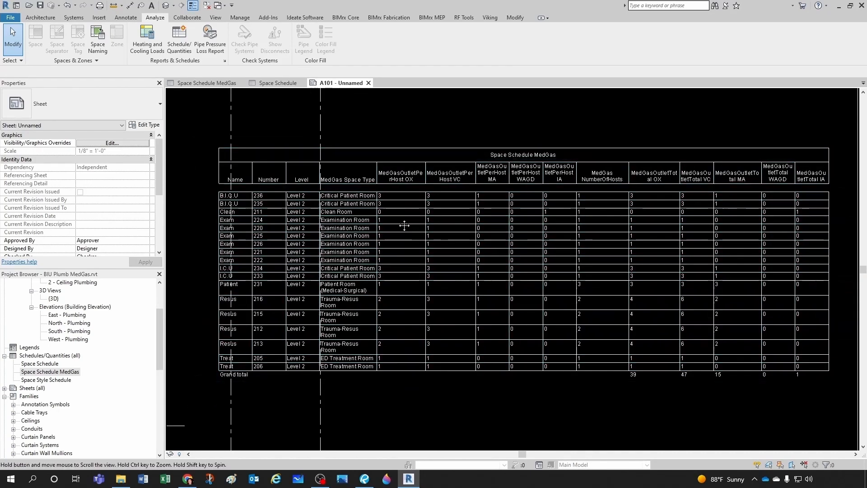
pyautogui.moveTo(400, 223); pyautogui.dragTo(358, 212, button='middle')
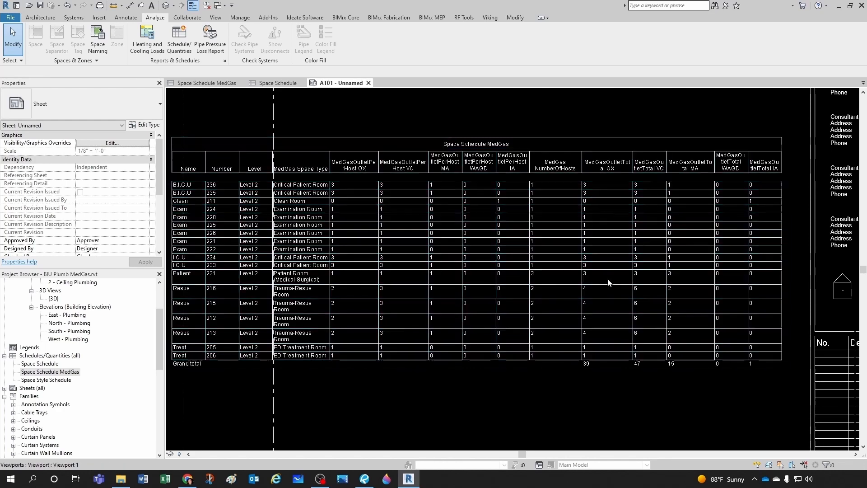
pyautogui.scroll(-2, 641, 299)
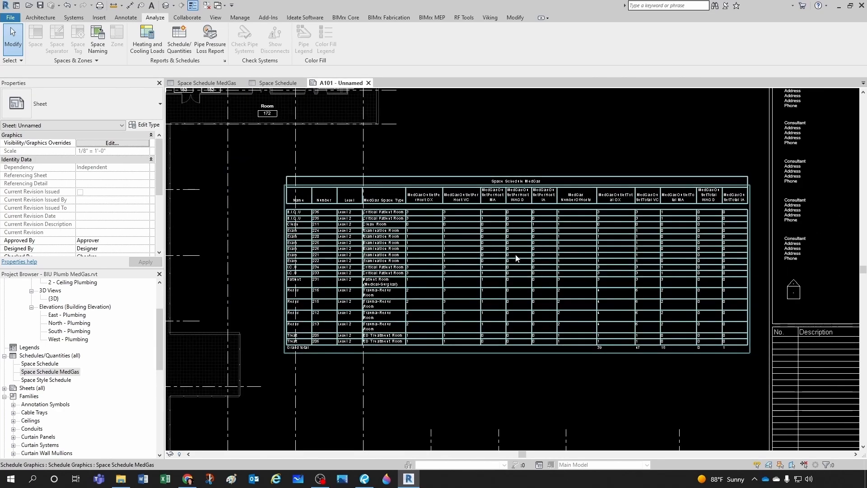
pyautogui.scroll(-1, 516, 257)
pyautogui.middleClick(620, 281)
pyautogui.moveTo(620, 281); pyautogui.dragTo(596, 282, button='middle')
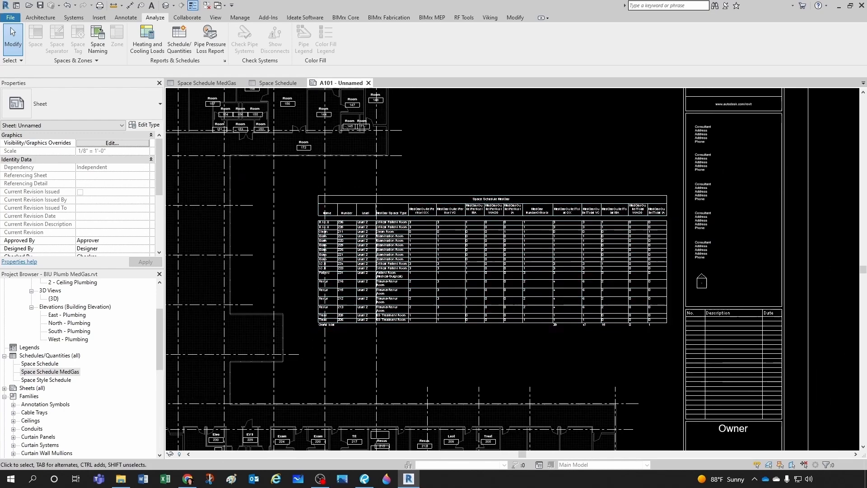